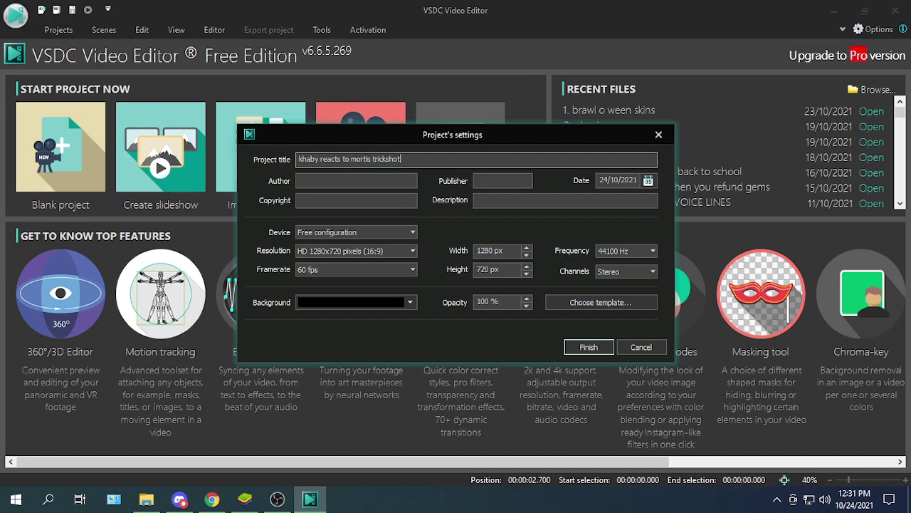
# Step: Create the project "khaby reacts to mortis trickshots" at 1280x720 and 60 fps, and play through the start of its gameplay clip
pyautogui.click(588, 347)
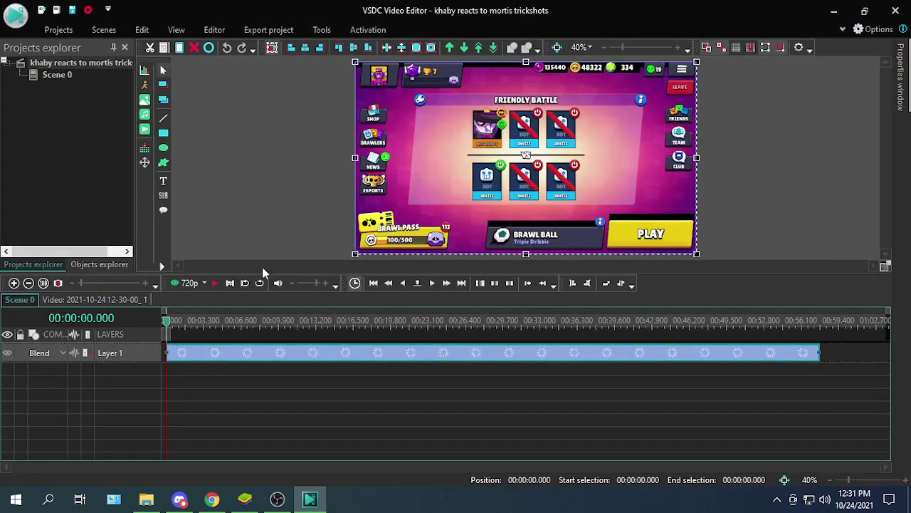
pyautogui.click(212, 282)
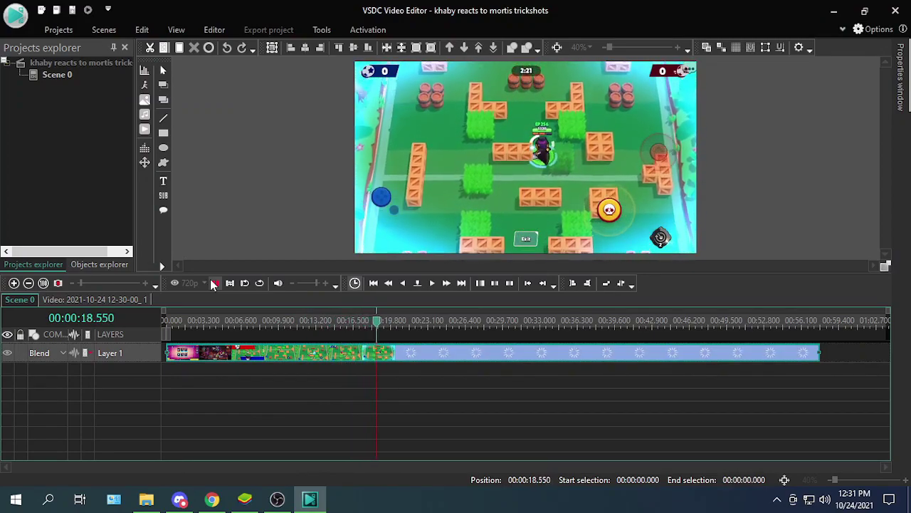
pyautogui.click(214, 284)
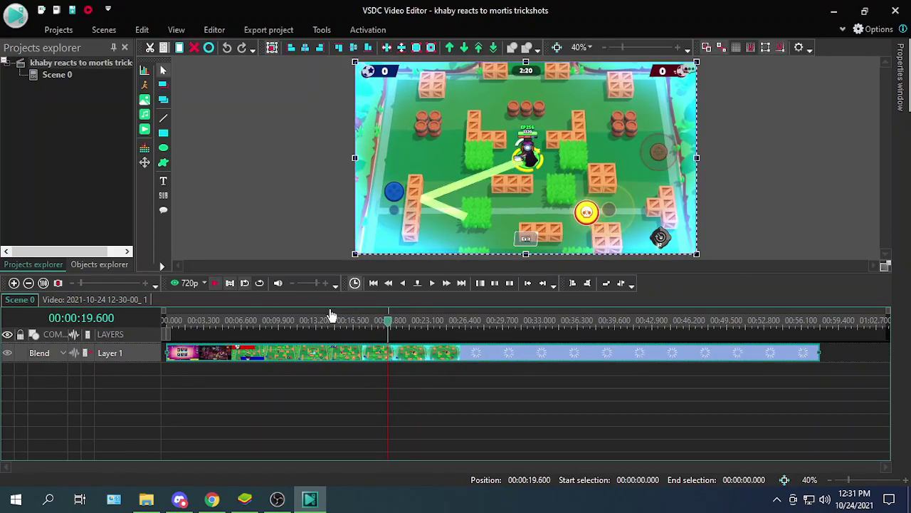
# Step: Split the gameplay clip at 00:00:17.833 on the timeline
pyautogui.click(368, 321)
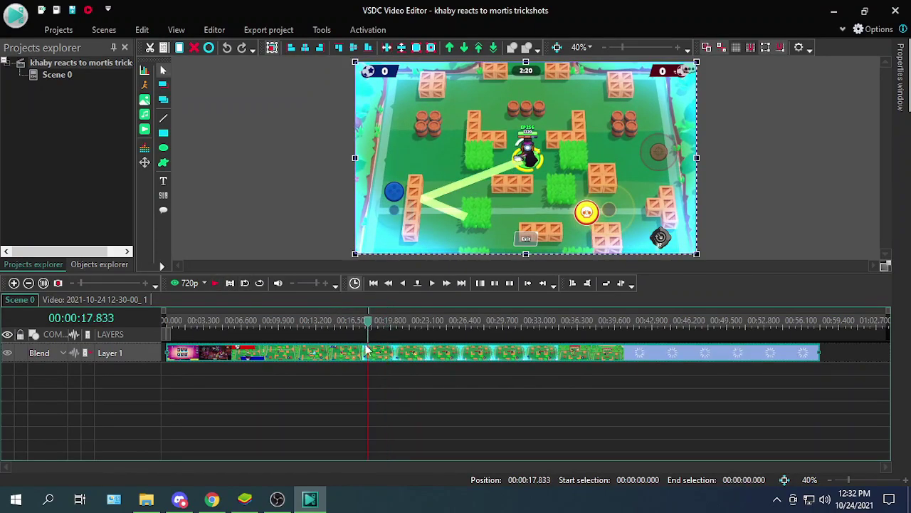
pyautogui.click(214, 29)
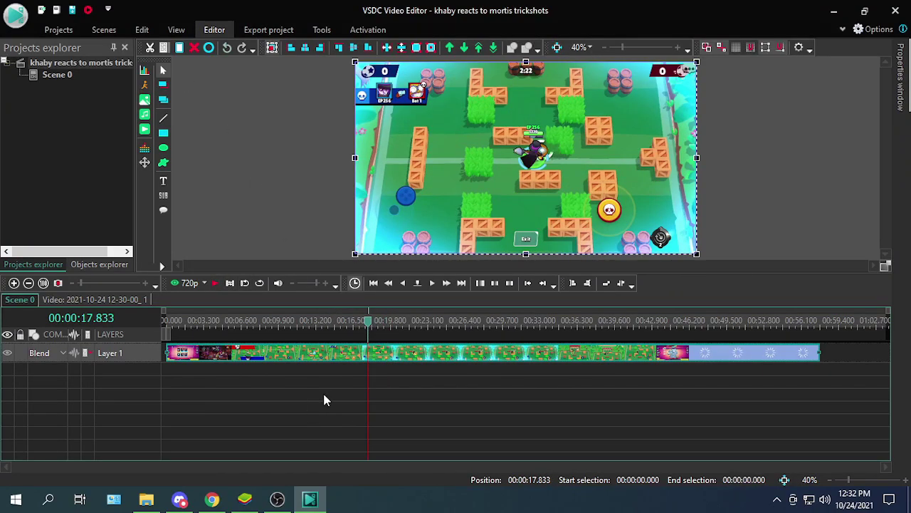
pyautogui.hotkey('ctrl', 'k')
# Step: Delete the part before the split and move the remaining gameplay clip to the start of the timeline
pyautogui.click(313, 353)
pyautogui.press('Delete')
pyautogui.moveTo(378, 353); pyautogui.dragTo(128, 354)
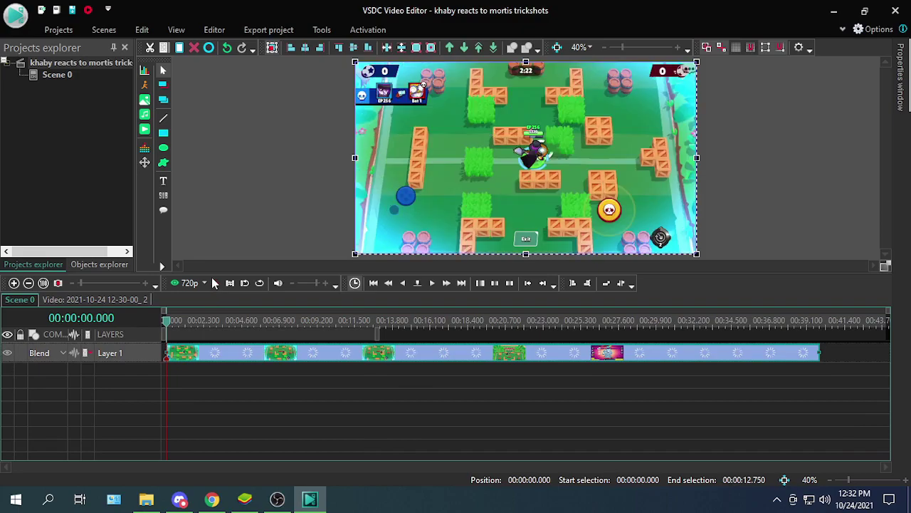
# Step: Play the gameplay clip up to 00:00:10.183 and split it there
pyautogui.click(215, 285)
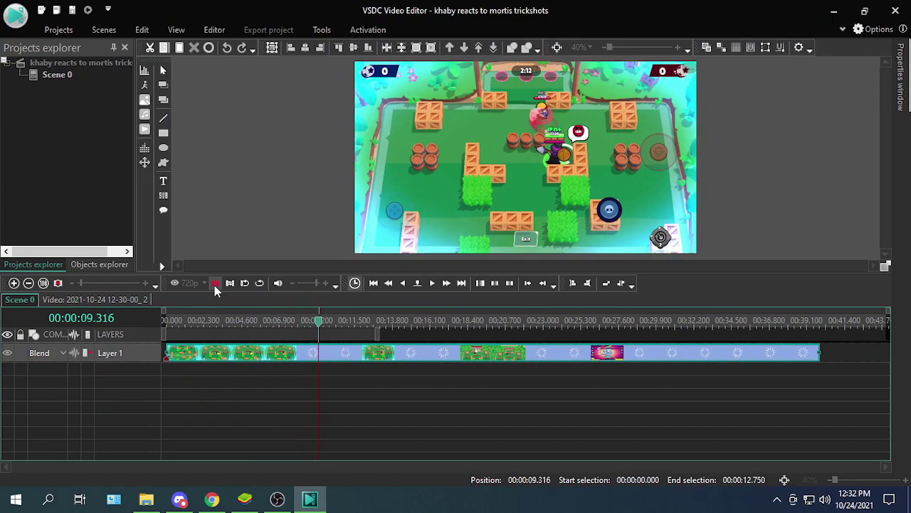
pyautogui.click(215, 284)
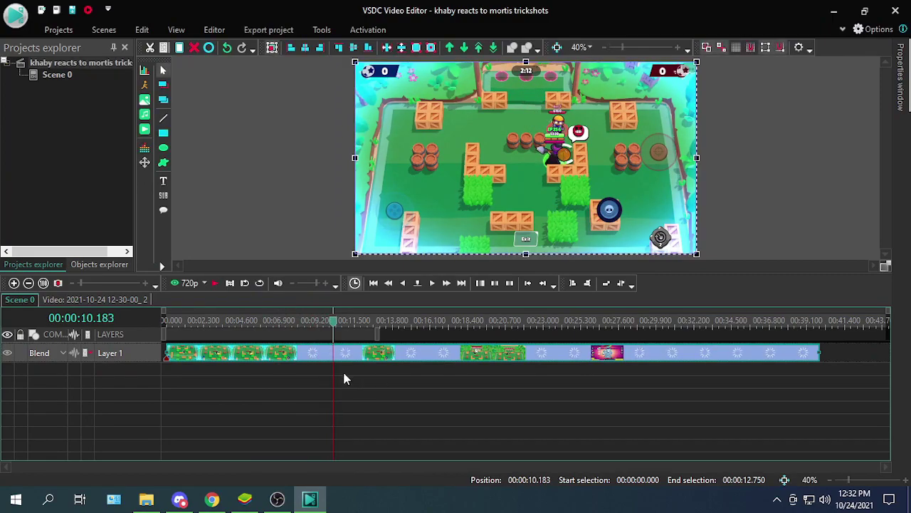
pyautogui.click(215, 29)
pyautogui.click(302, 418)
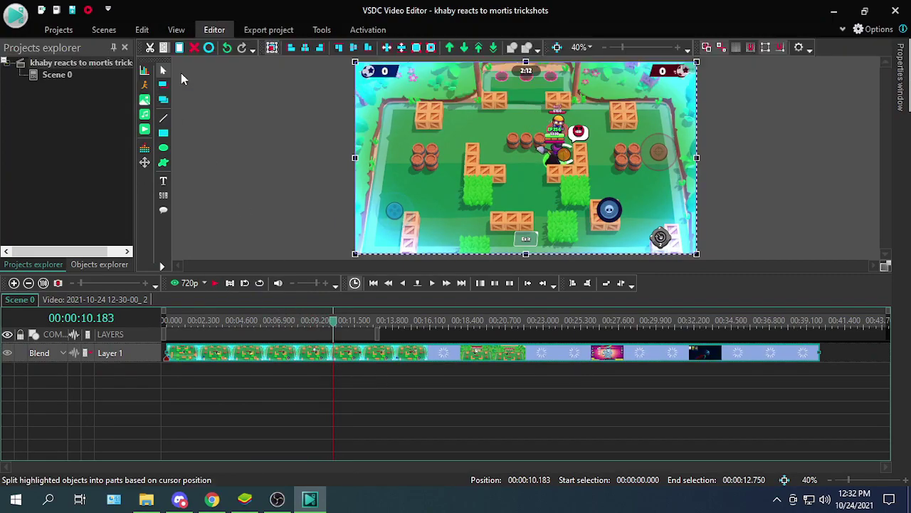
# Step: Play the first gameplay part from the start of the timeline to about 00:00:03.650
pyautogui.moveTo(314, 321); pyautogui.dragTo(165, 326)
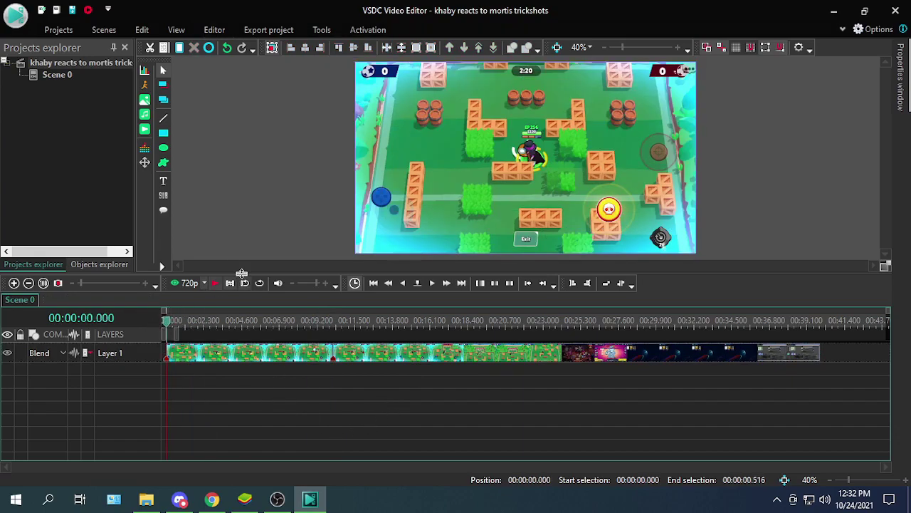
pyautogui.click(216, 283)
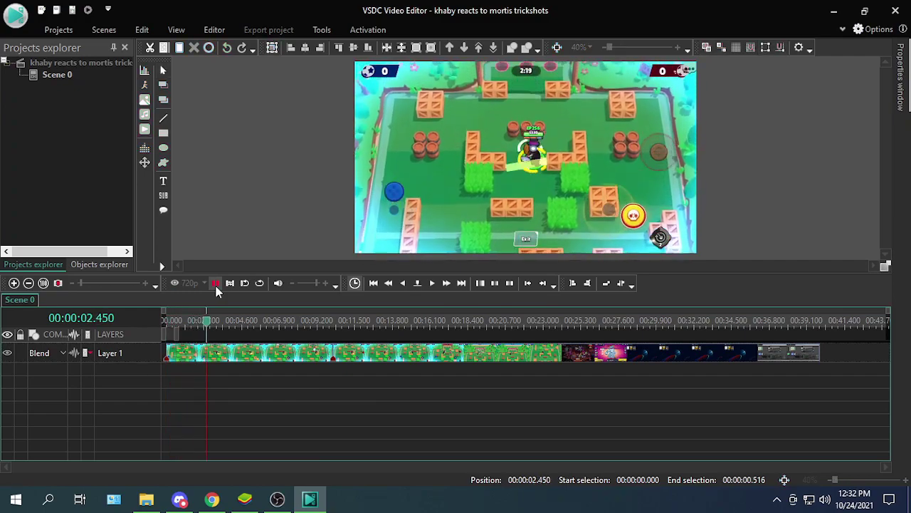
pyautogui.click(217, 287)
# Step: Crop the first gameplay part to a custom region of about 545x324 around the character and the nearby crates
pyautogui.click(236, 354)
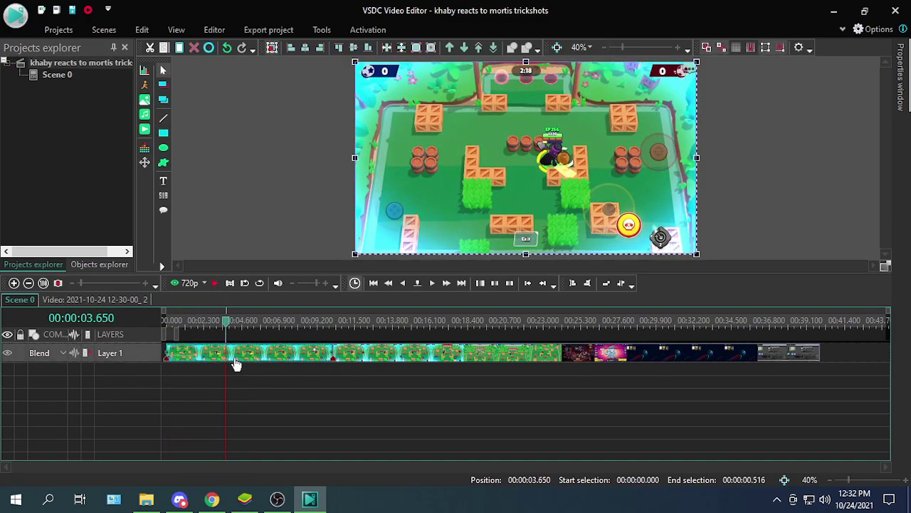
pyautogui.rightClick(246, 351)
pyautogui.moveTo(308, 211)
pyautogui.click(390, 212)
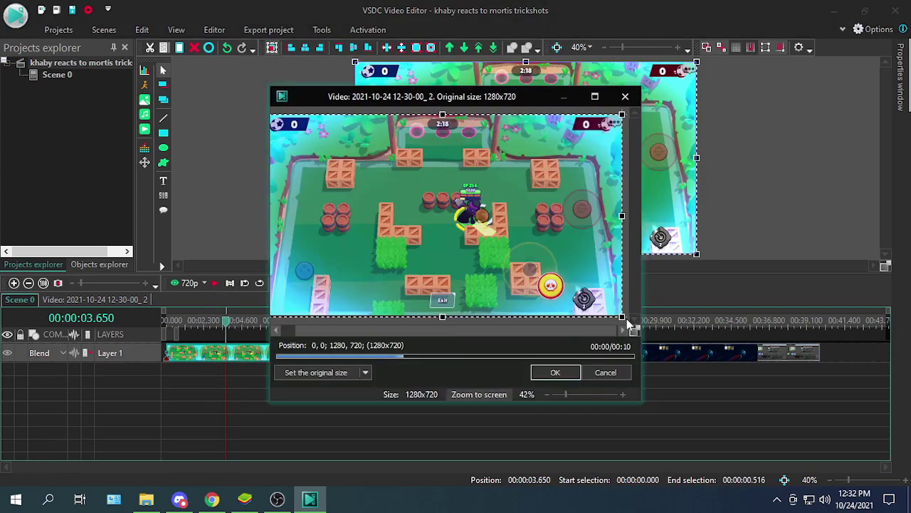
pyautogui.moveTo(622, 316); pyautogui.dragTo(522, 264)
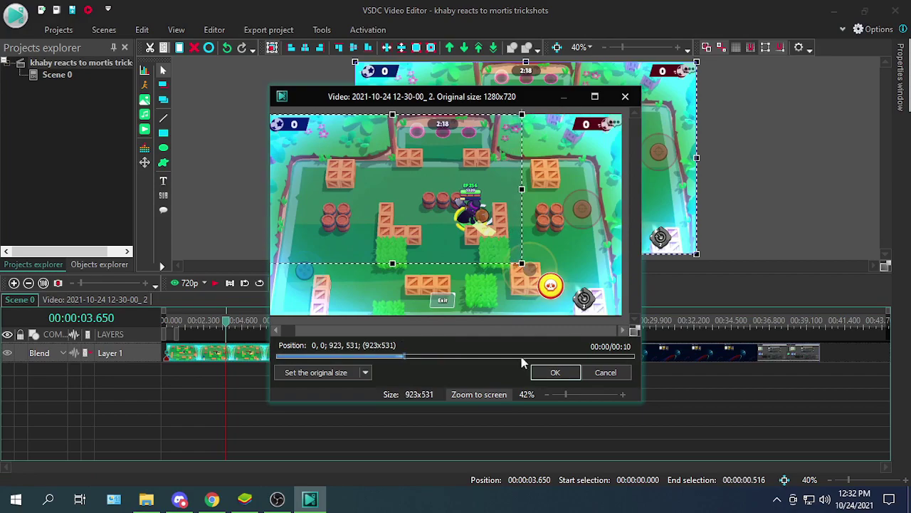
pyautogui.moveTo(493, 332); pyautogui.dragTo(262, 63)
pyautogui.moveTo(276, 111); pyautogui.dragTo(384, 172)
pyautogui.click(553, 371)
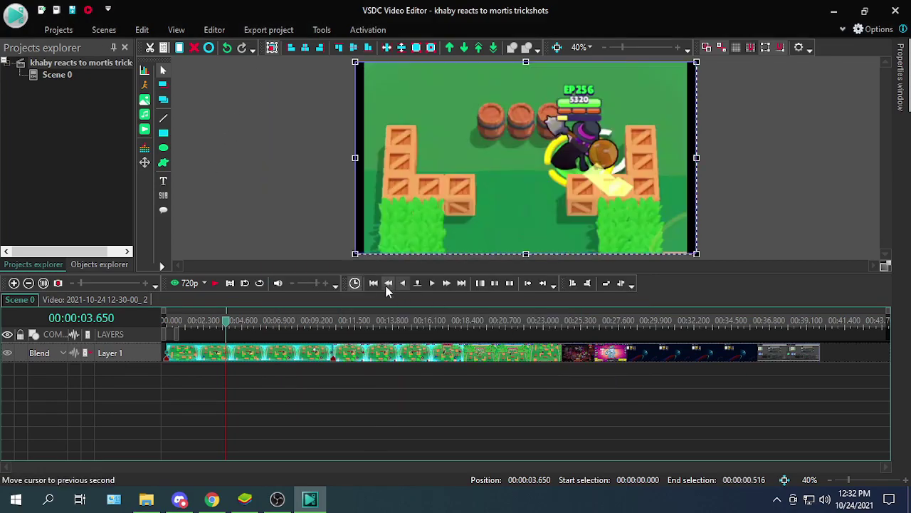
# Step: Play the cropped gameplay part from near its start and stop at 00:00:08.016
pyautogui.click(169, 324)
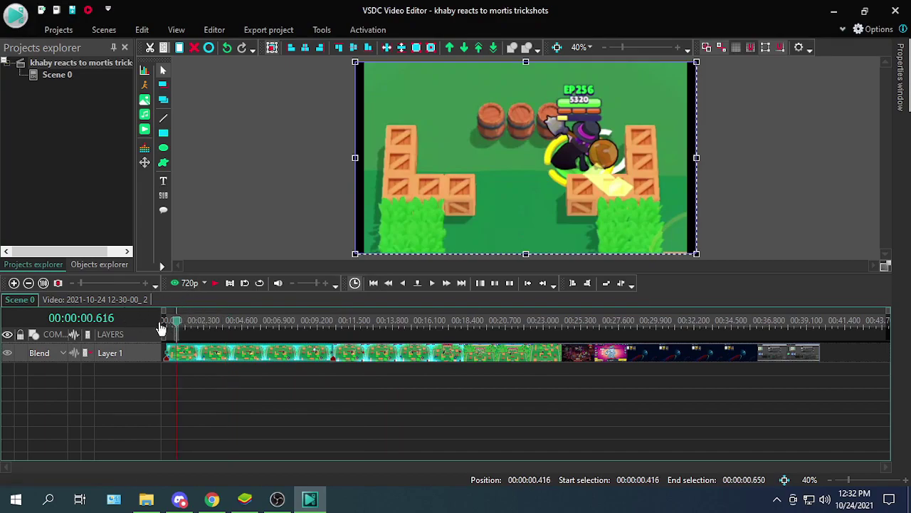
pyautogui.click(215, 281)
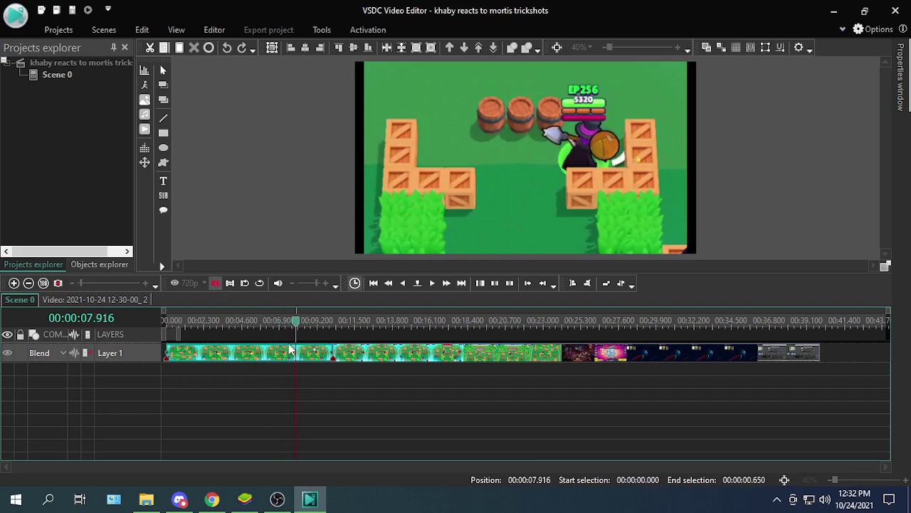
pyautogui.press('space')
# Step: Trim the crop region of the first gameplay part further from its left side and shift the picture against the frame's right edge
pyautogui.rightClick(240, 364)
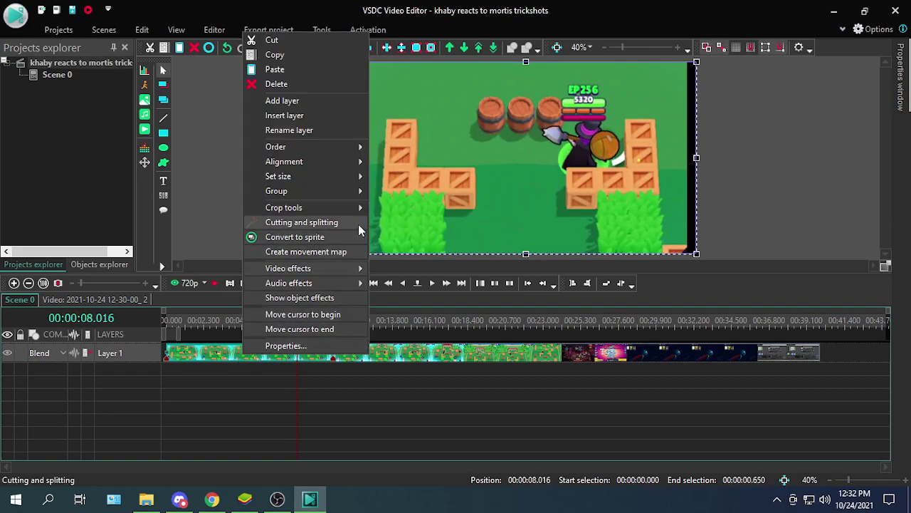
pyautogui.click(478, 202)
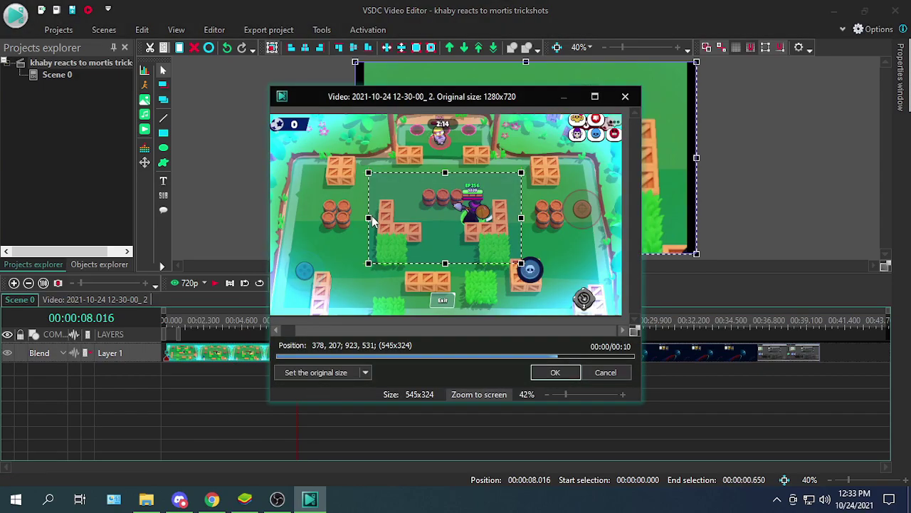
pyautogui.moveTo(369, 217); pyautogui.dragTo(399, 217)
pyautogui.click(553, 373)
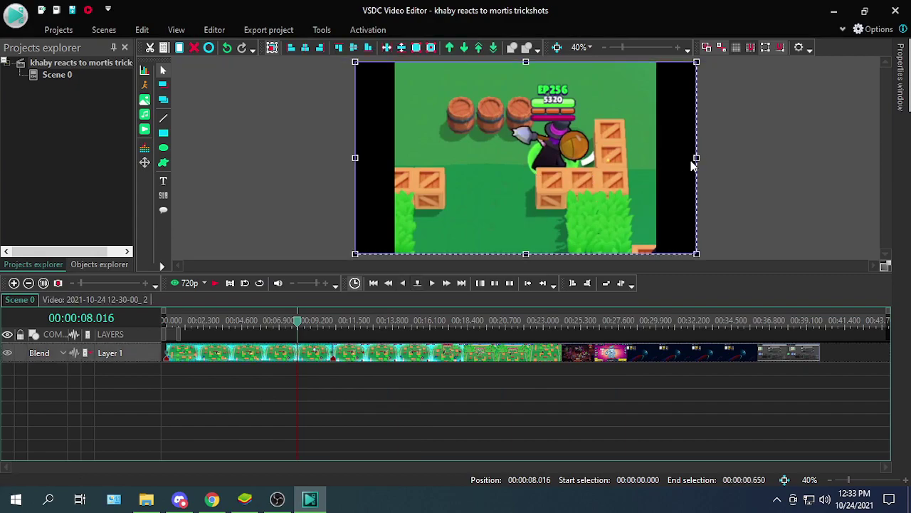
pyautogui.moveTo(696, 158); pyautogui.dragTo(657, 158)
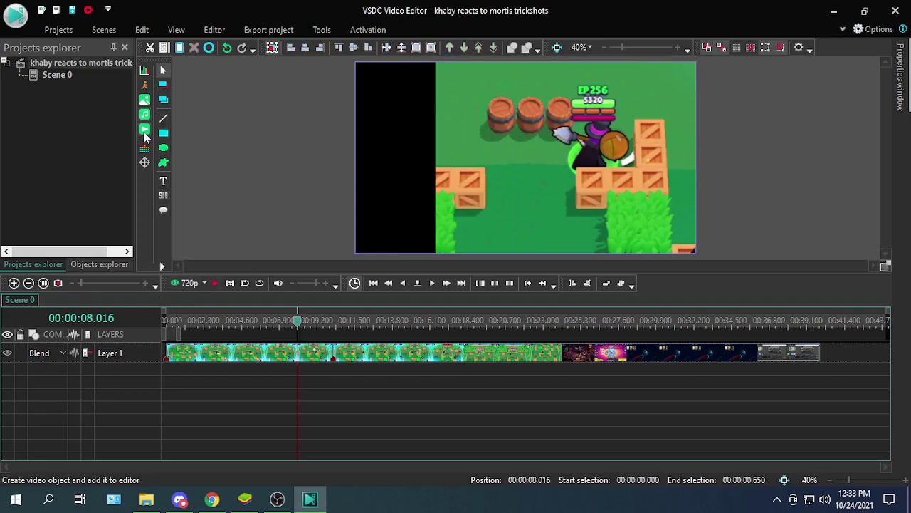
# Step: Try to add khaby lame memes [green screen].mp4 from Downloads on a new layer, starting from the cursor position
pyautogui.click(145, 130)
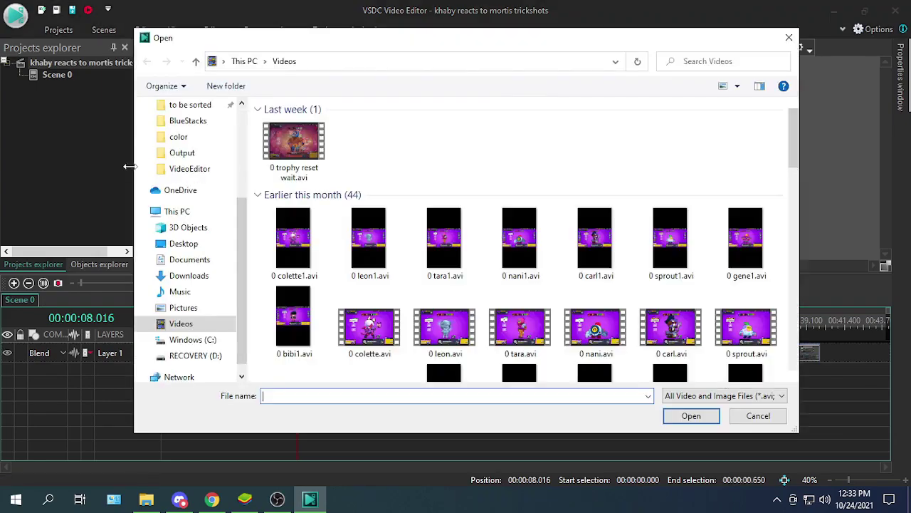
pyautogui.click(189, 276)
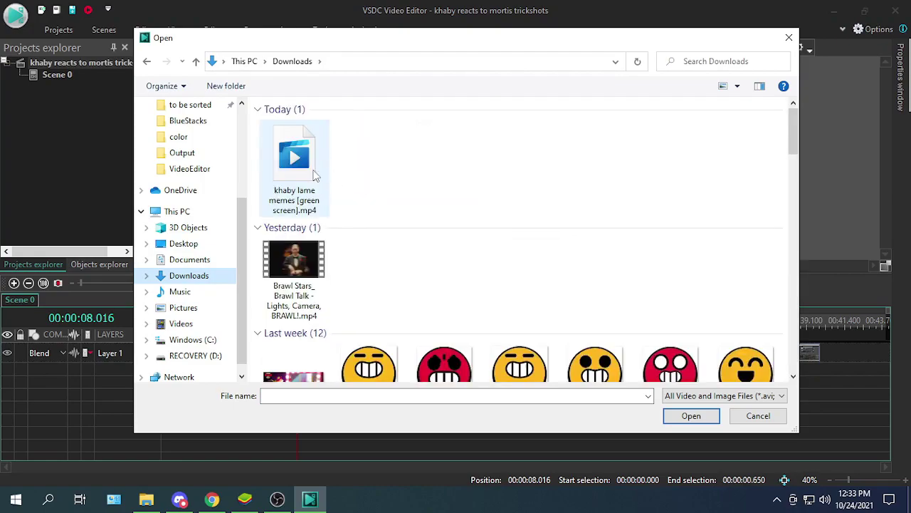
pyautogui.doubleClick(306, 137)
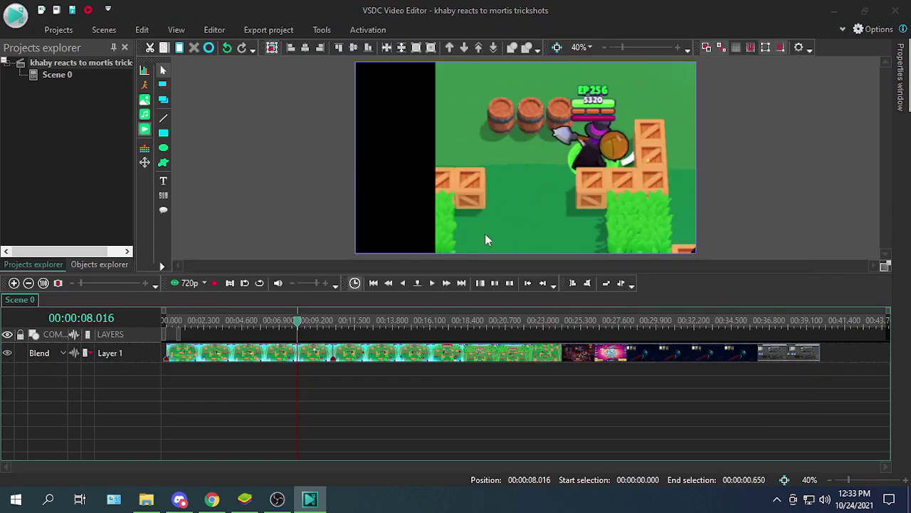
pyautogui.click(586, 319)
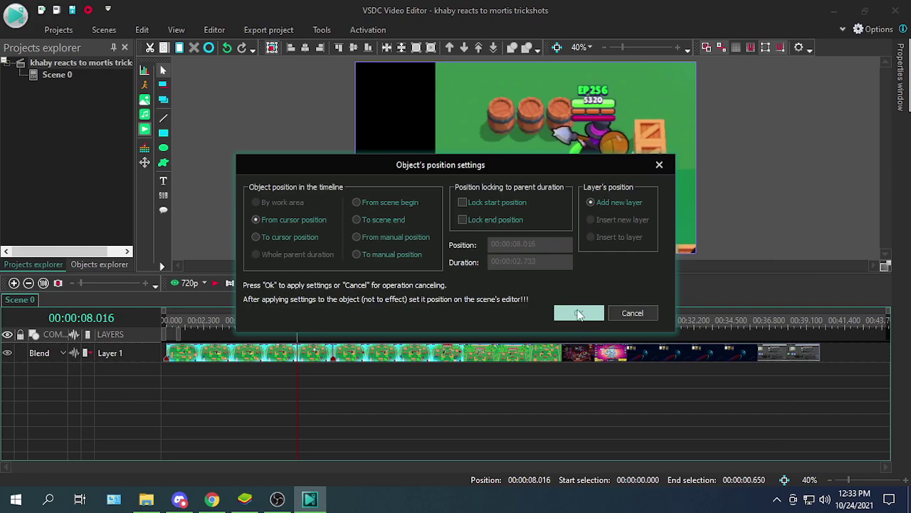
pyautogui.click(584, 312)
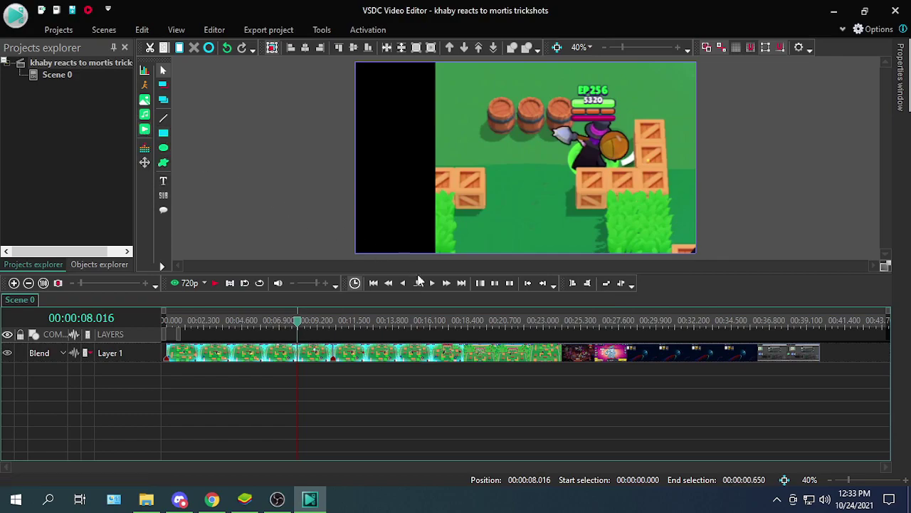
pyautogui.click(277, 498)
pyautogui.click(799, 350)
# Step: Add the video videoplayback (31).mp4 from Downloads on a new layer, starting from the cursor position
pyautogui.click(145, 129)
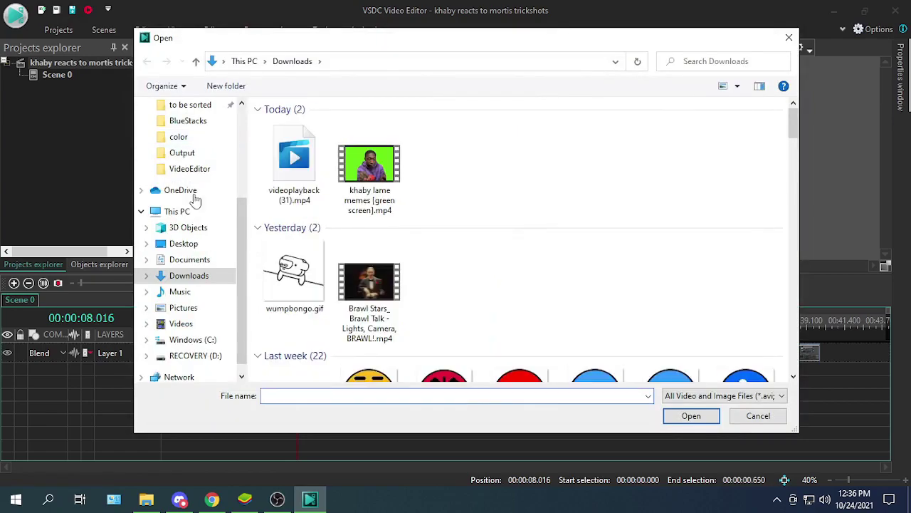
pyautogui.doubleClick(283, 179)
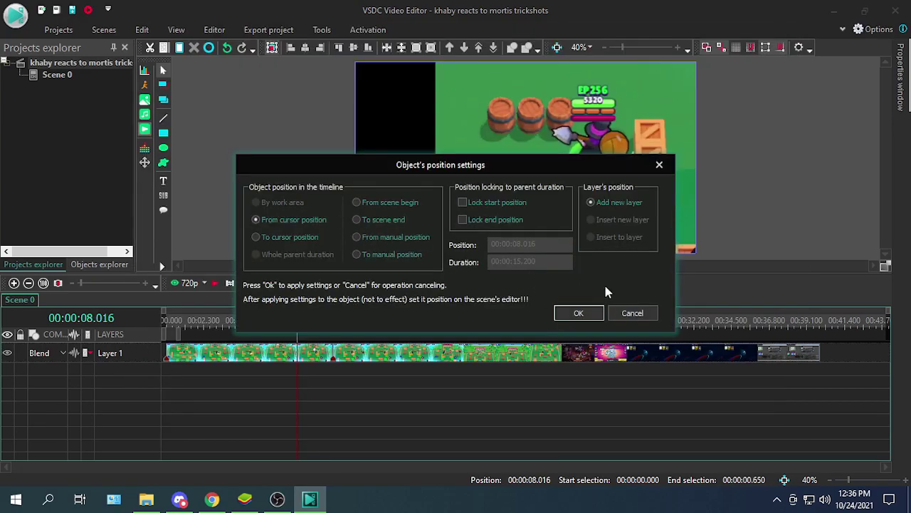
pyautogui.click(579, 312)
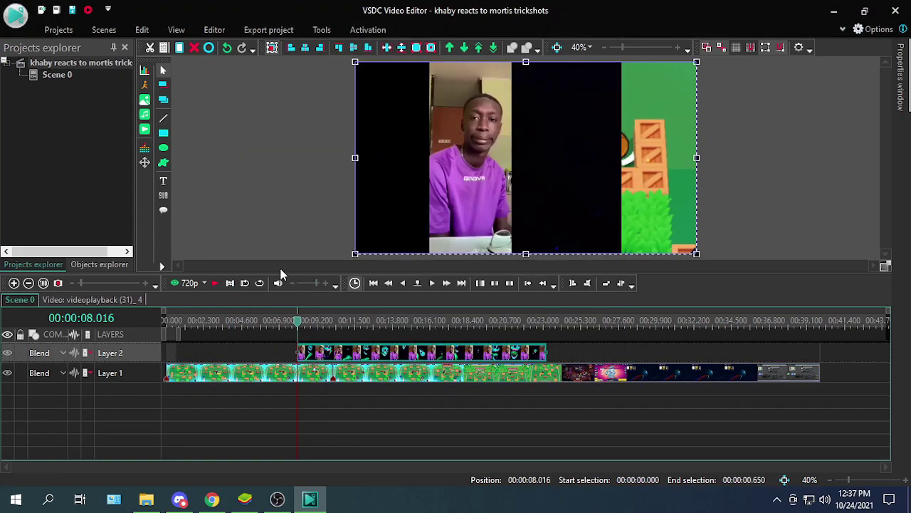
# Step: Open the properties of the videoplayback (31) clip at its audio volume setting
pyautogui.rightClick(505, 353)
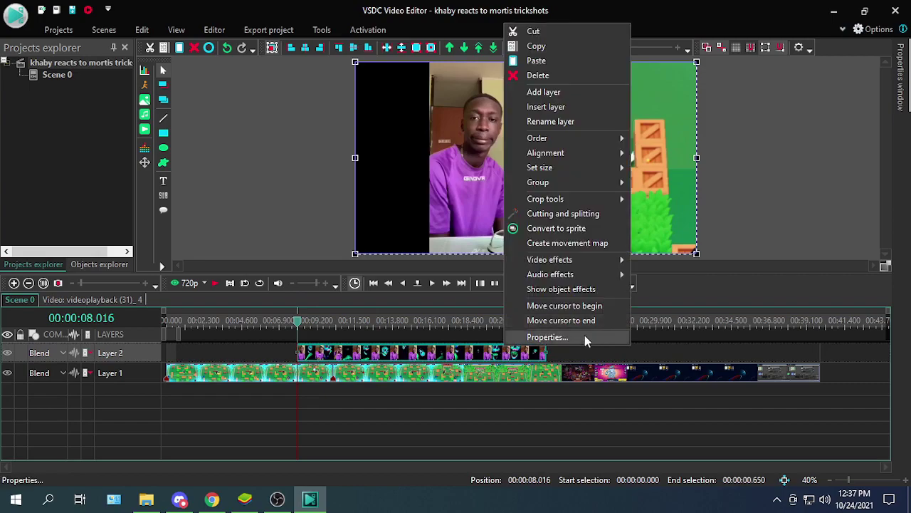
pyautogui.click(588, 334)
pyautogui.scroll(-3, 805, 368)
pyautogui.click(826, 392)
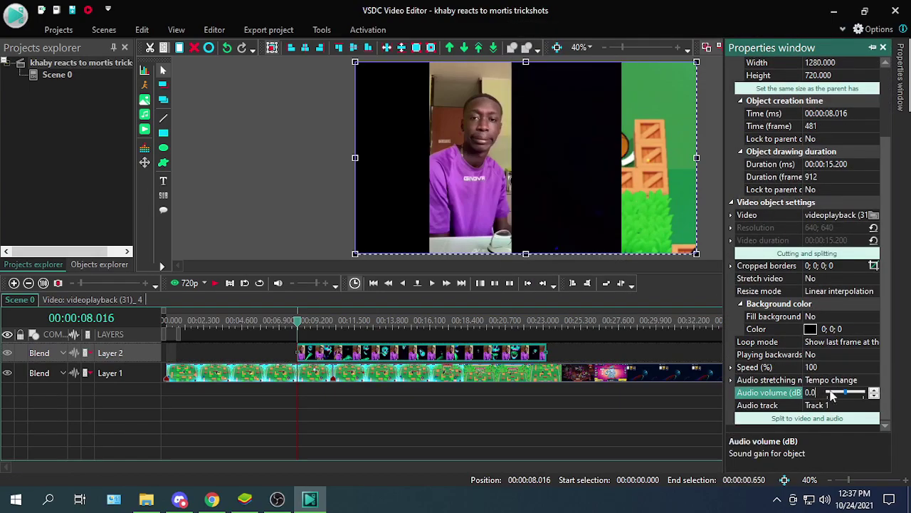
pyautogui.click(556, 432)
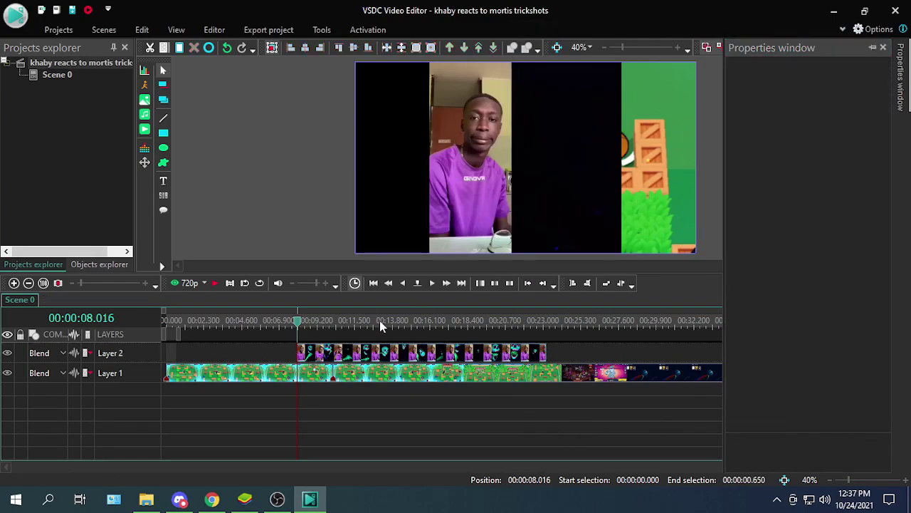
# Step: Crop the videoplayback (31) clip to the left portion showing the man in the purple shirt, removing the dark right area
pyautogui.click(345, 357)
pyautogui.rightClick(345, 357)
pyautogui.moveTo(377, 262)
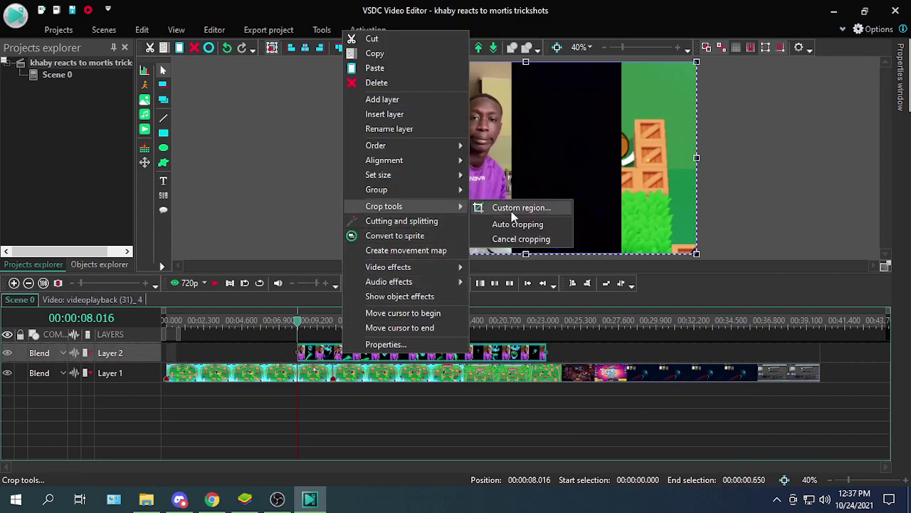
pyautogui.click(518, 208)
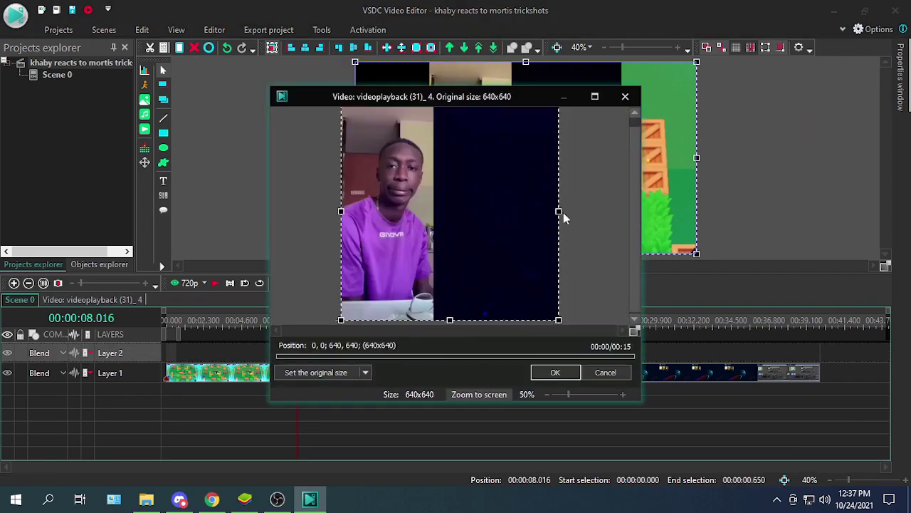
pyautogui.moveTo(561, 214); pyautogui.dragTo(433, 224)
pyautogui.click(537, 367)
pyautogui.moveTo(535, 190)
pyautogui.mouseDown()
pyautogui.moveTo(473, 193)
pyautogui.moveTo(561, 197)
pyautogui.moveTo(546, 184)
pyautogui.mouseUp()
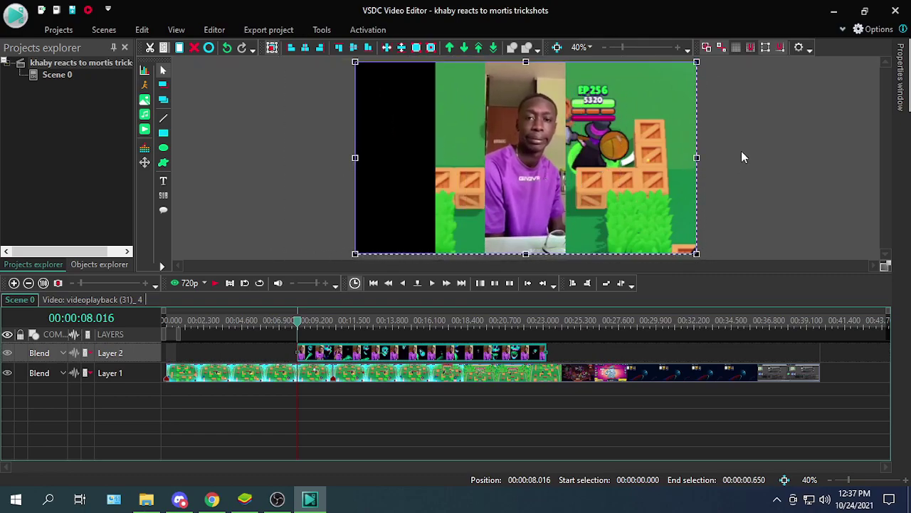
# Step: Narrow the purple-shirt reaction clip to fit the black strip beside the gameplay and play the scene's opening seconds
pyautogui.moveTo(697, 157); pyautogui.dragTo(435, 152)
pyautogui.click(255, 182)
pyautogui.moveTo(296, 335); pyautogui.dragTo(166, 320)
pyautogui.click(214, 283)
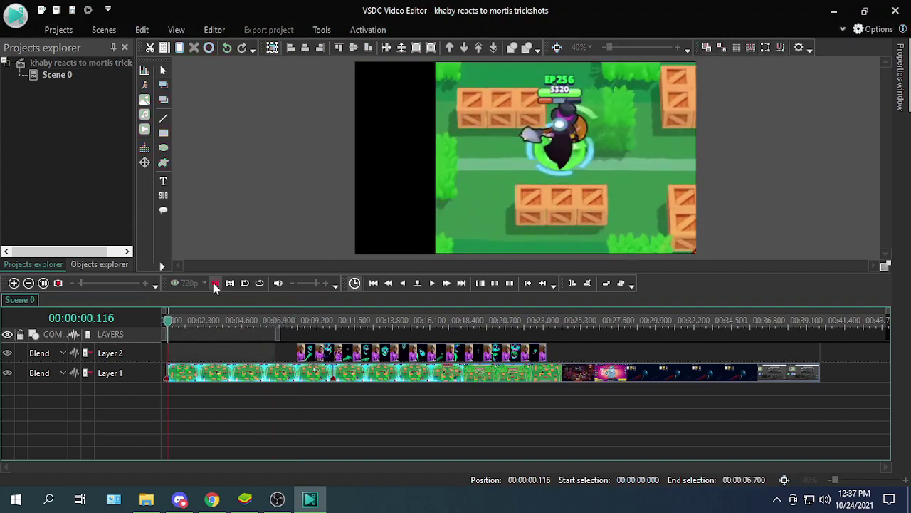
pyautogui.click(214, 282)
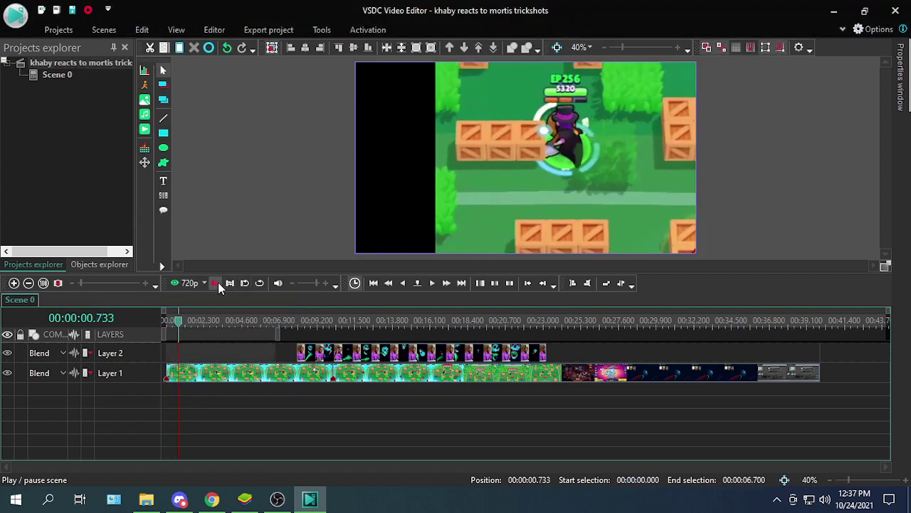
pyautogui.click(218, 283)
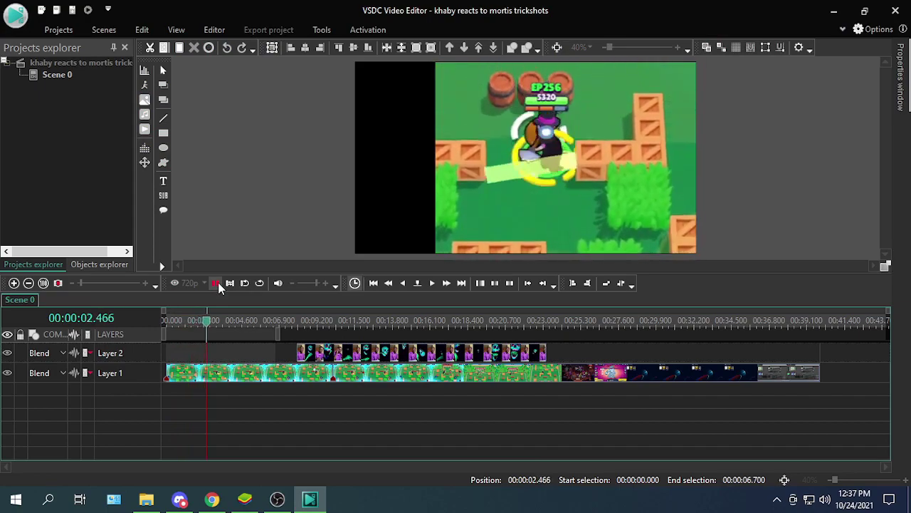
pyautogui.click(218, 282)
# Step: Move the reaction clip on Layer 2 to the start of the timeline and play the scene through the end of that clip
pyautogui.moveTo(329, 356); pyautogui.dragTo(201, 358)
pyautogui.click(166, 319)
pyautogui.click(216, 284)
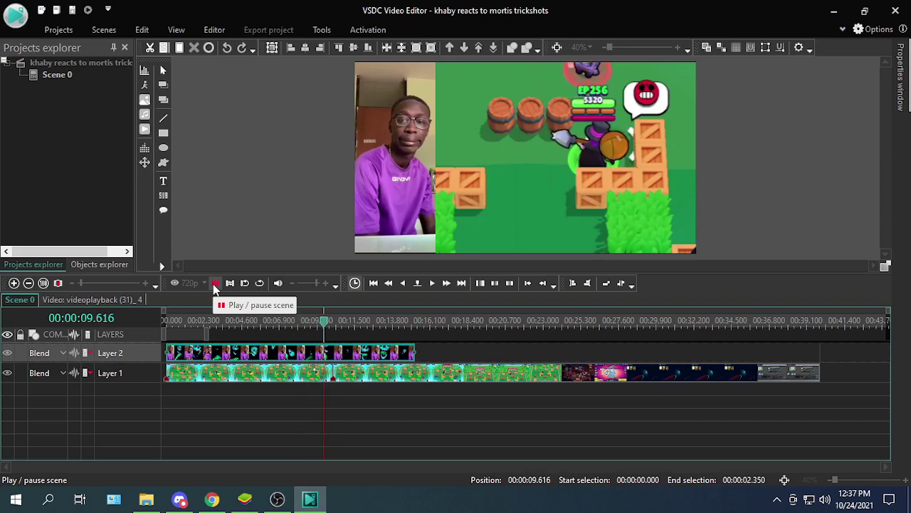
pyautogui.click(215, 283)
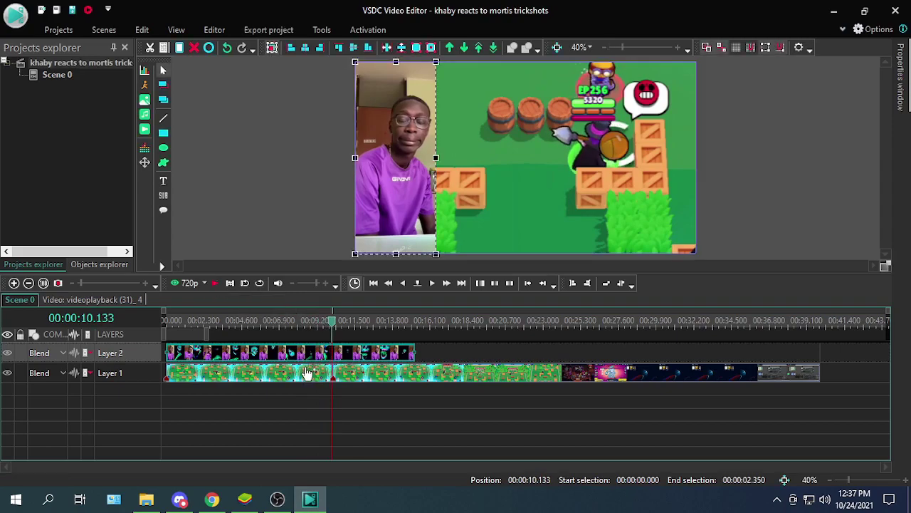
pyautogui.click(212, 283)
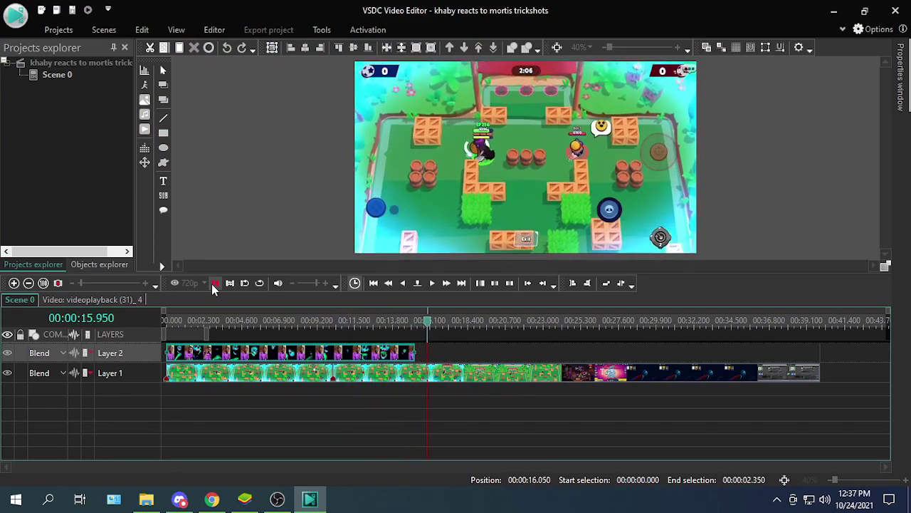
pyautogui.click(213, 283)
# Step: Split the gameplay clip at 00:00:15.950 and delete the section between the earlier cut and this one
pyautogui.click(423, 324)
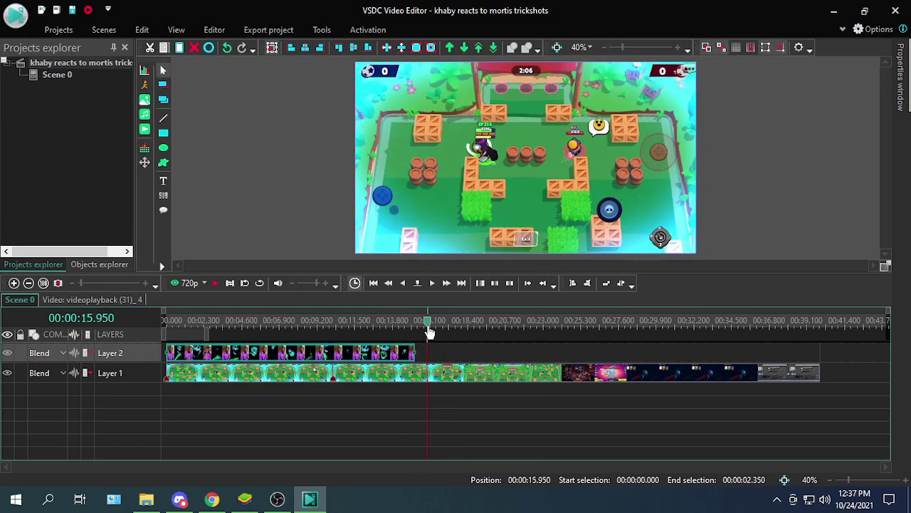
pyautogui.click(415, 374)
pyautogui.click(186, 29)
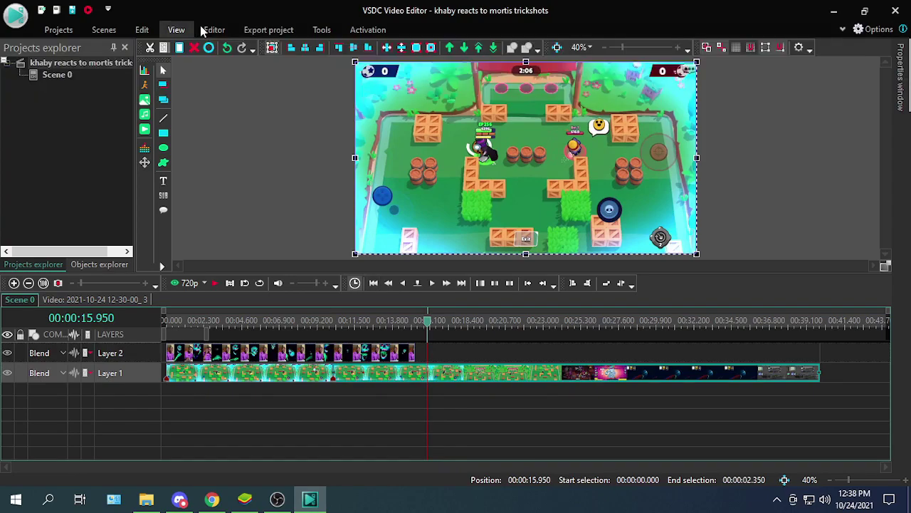
pyautogui.click(215, 29)
pyautogui.click(399, 373)
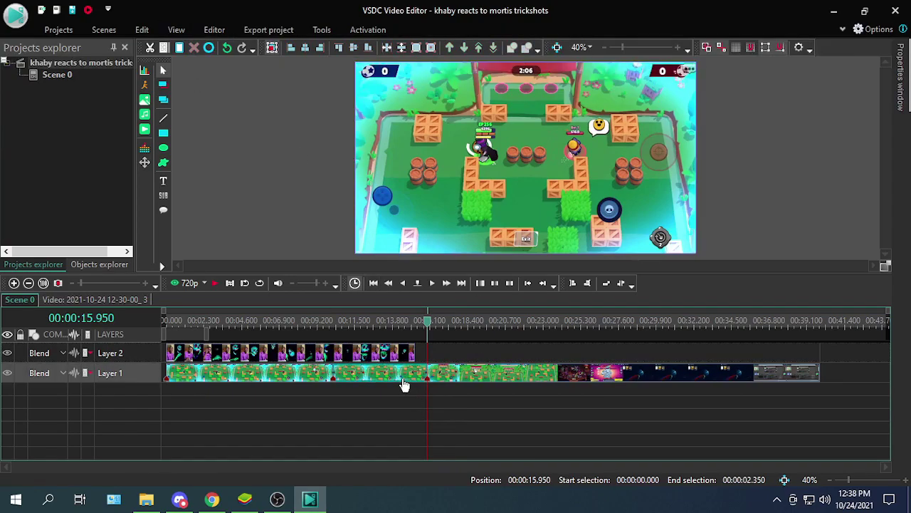
pyautogui.press('Delete')
# Step: Split the reaction clip at the end of the first gameplay segment, 00:00:10.183, and delete the remainder
pyautogui.rightClick(320, 376)
pyautogui.click(346, 346)
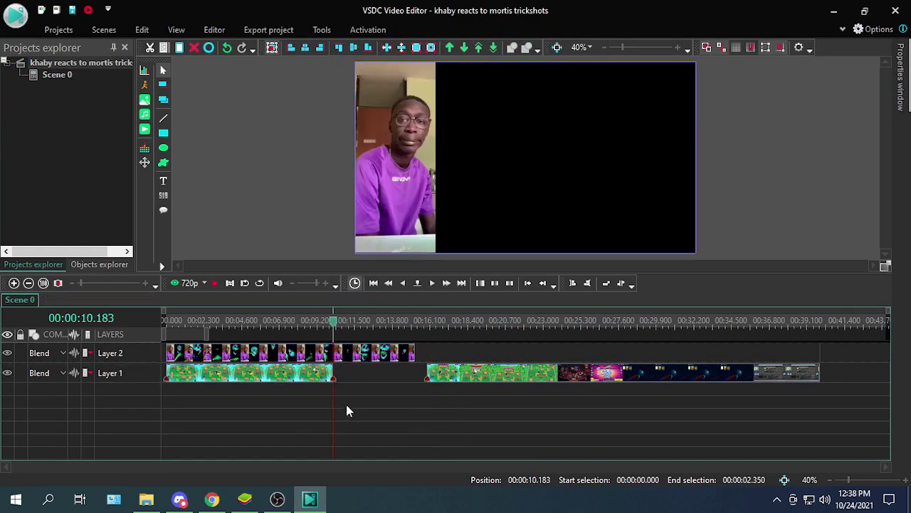
pyautogui.click(342, 353)
pyautogui.click(214, 29)
pyautogui.click(203, 52)
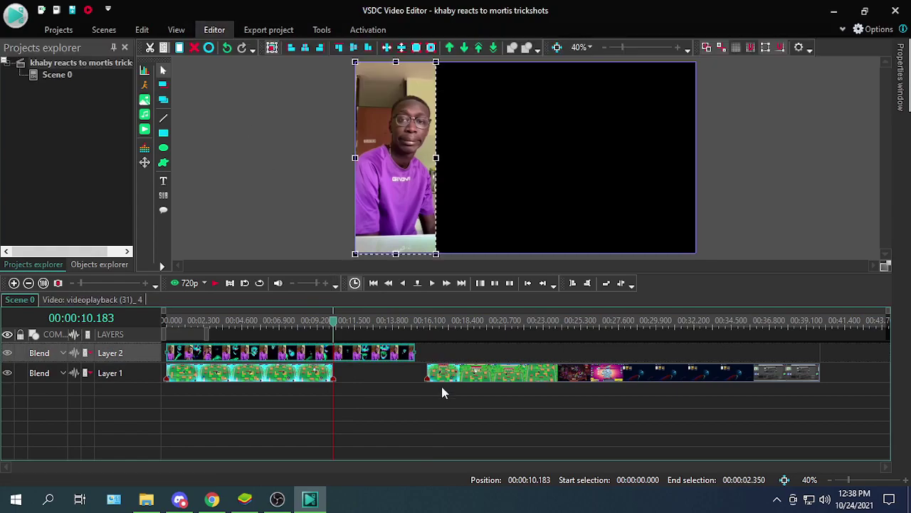
pyautogui.click(374, 352)
pyautogui.press('Delete')
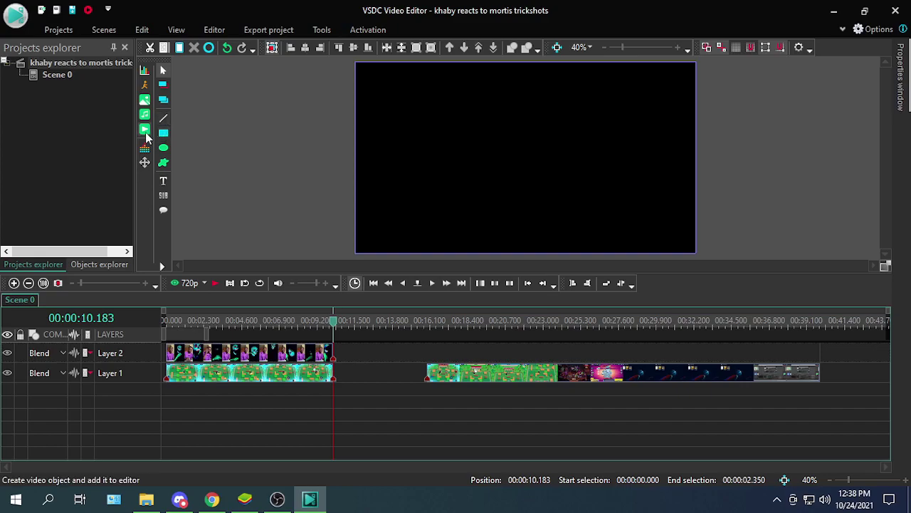
# Step: Add khaby lame memes [green screen].mp4 from Downloads at the cursor position
pyautogui.click(145, 132)
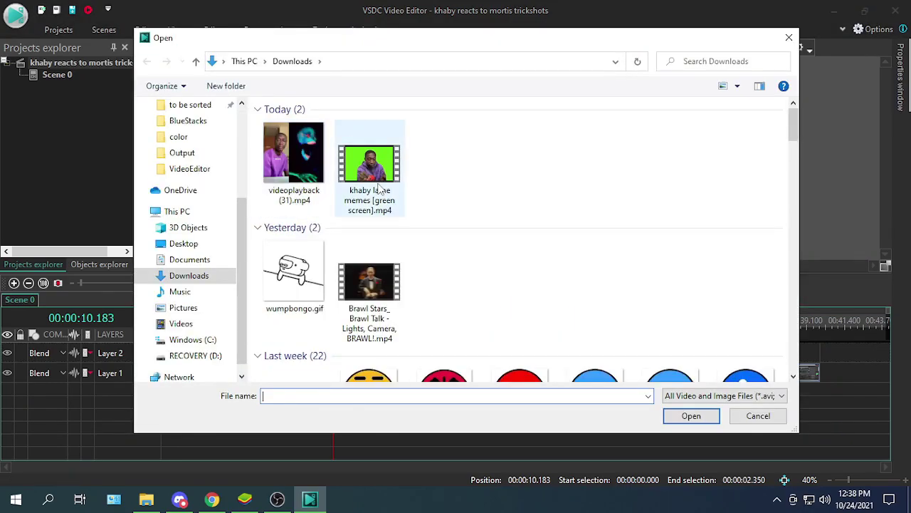
pyautogui.doubleClick(379, 188)
pyautogui.click(580, 313)
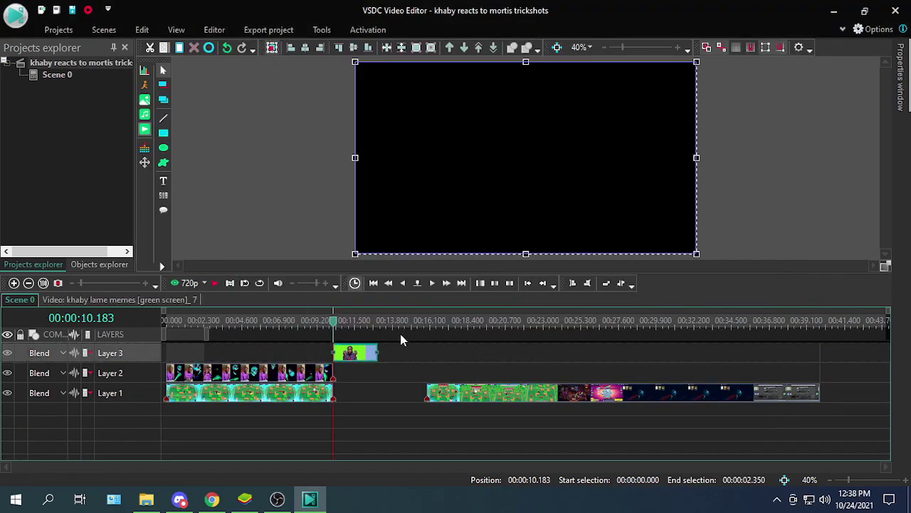
# Step: Move the green-screen clip onto Layer 2 and shift the remaining gameplay clip to 00:00:10.183, closing the gap on Layer 1
pyautogui.moveTo(368, 356); pyautogui.dragTo(368, 373)
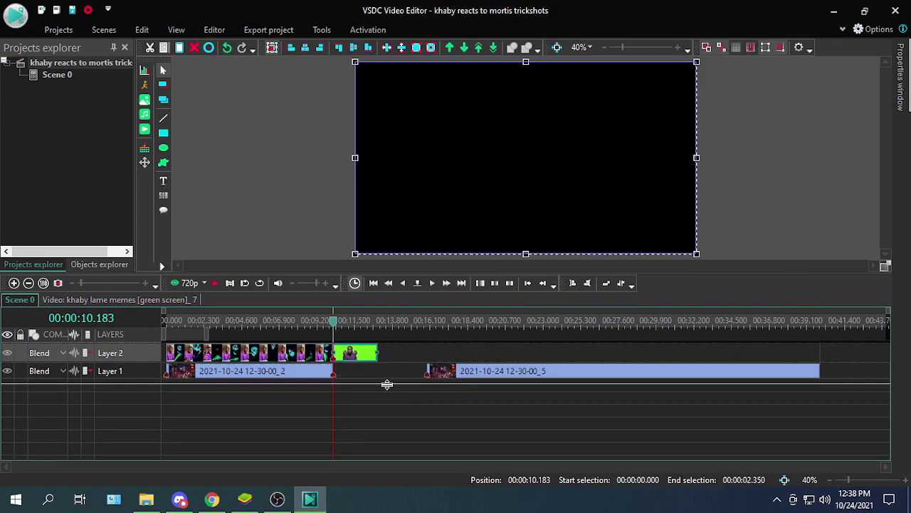
pyautogui.moveTo(458, 374); pyautogui.dragTo(400, 373)
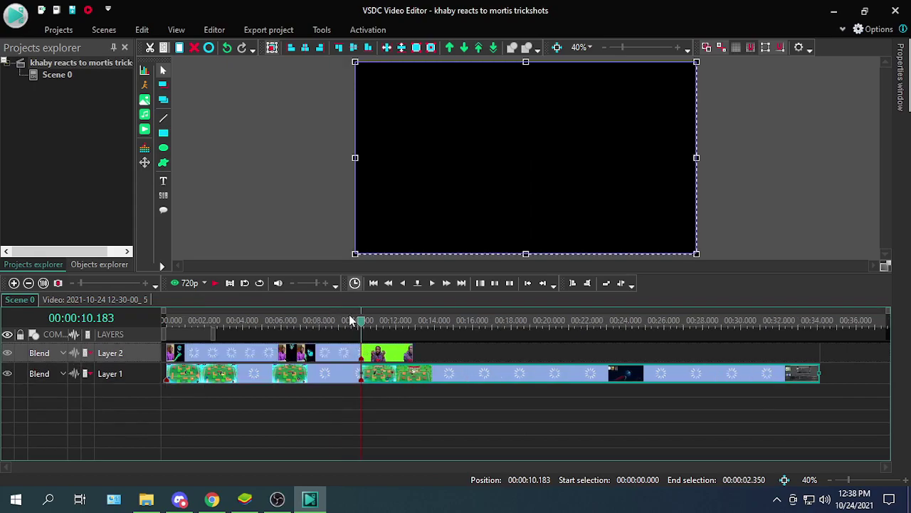
pyautogui.click(216, 283)
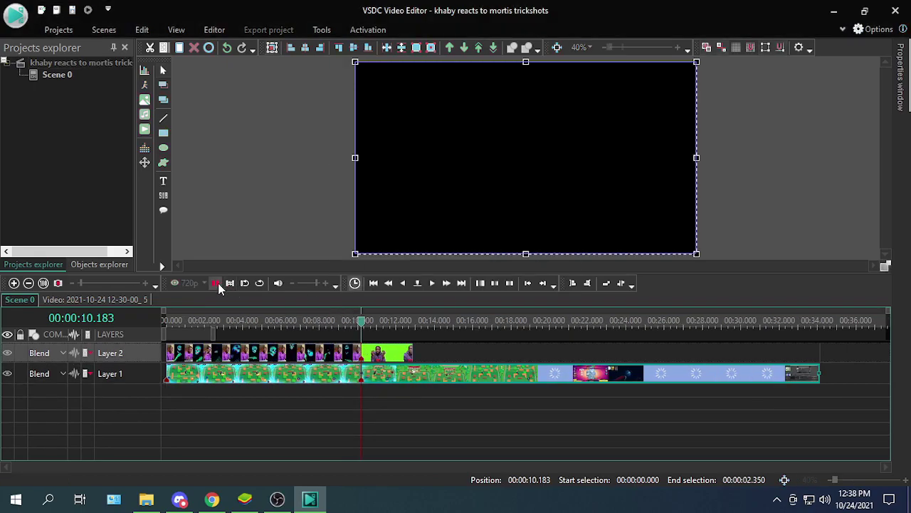
# Step: Set the green-screen clip's audio volume to -100 dB
pyautogui.click(372, 354)
pyautogui.moveTo(900, 78)
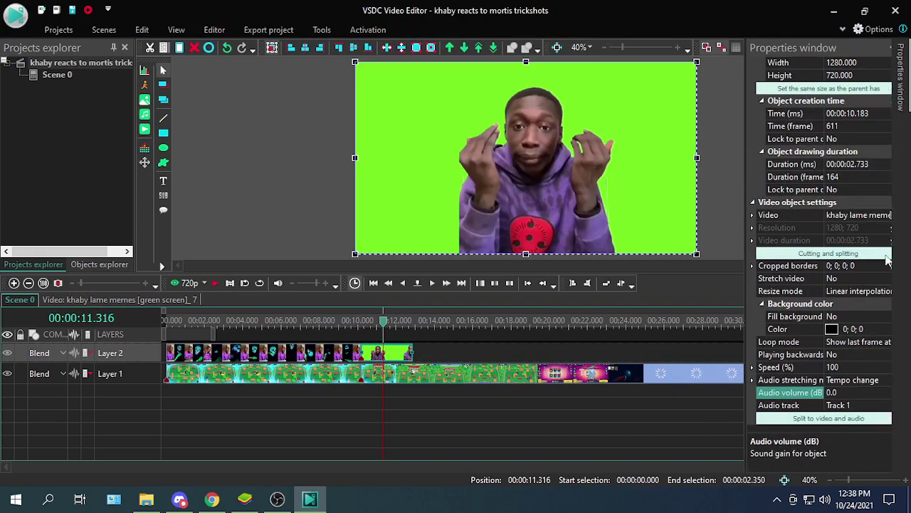
pyautogui.click(827, 388)
pyautogui.write('-100')
pyautogui.press('Return')
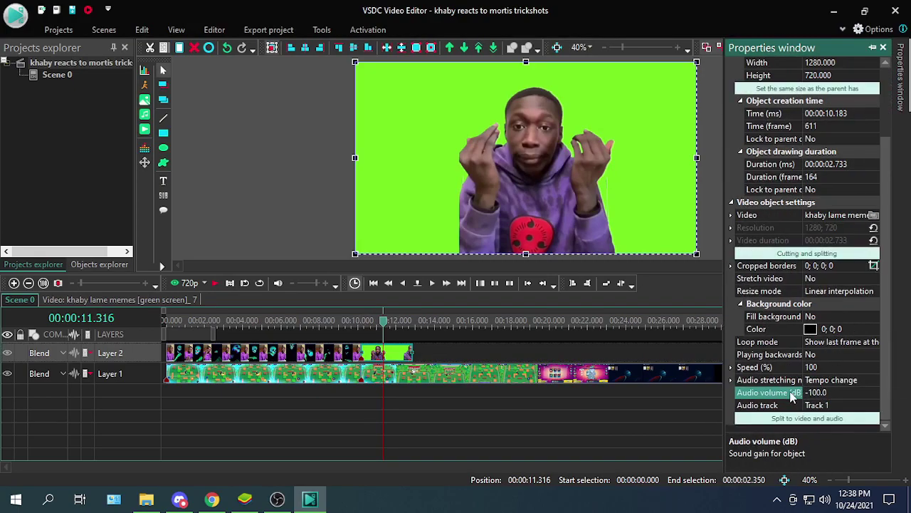
pyautogui.click(670, 443)
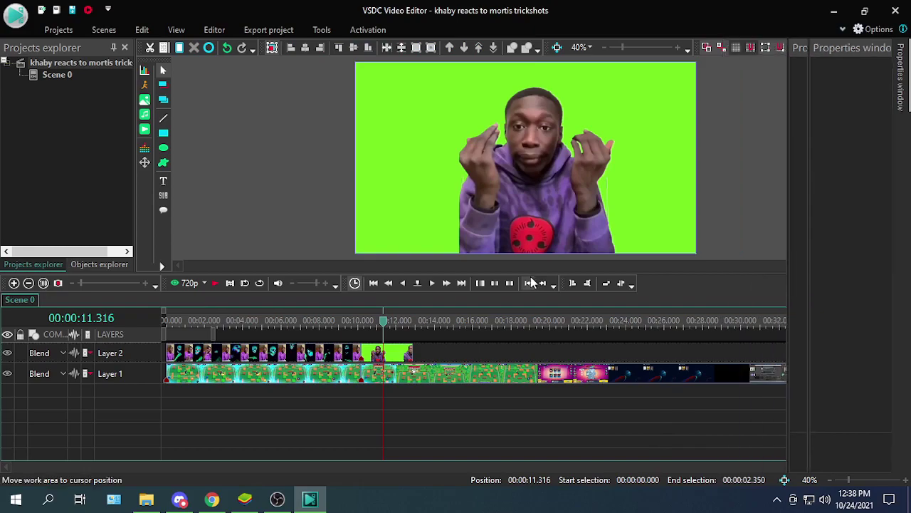
# Step: Apply the Background remover effect to the green-screen clip on a new layer for the whole parent duration
pyautogui.click(394, 354)
pyautogui.rightClick(393, 354)
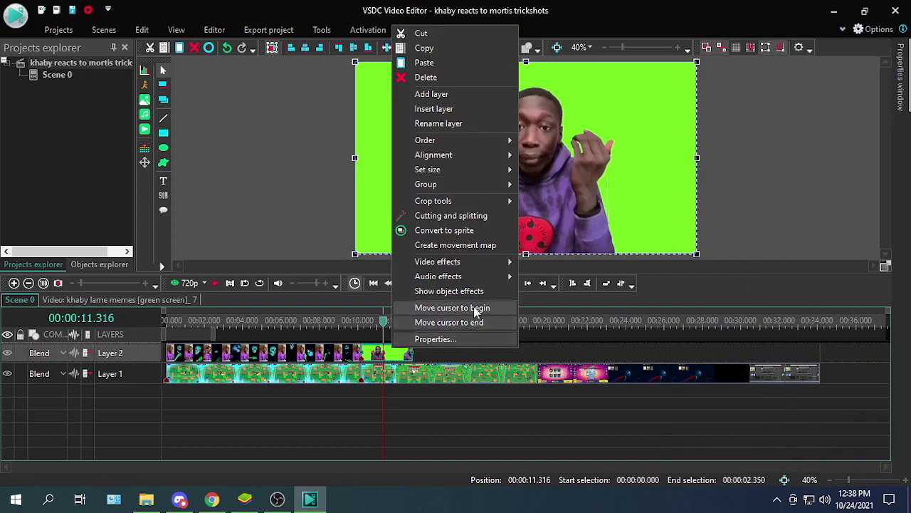
pyautogui.moveTo(513, 264)
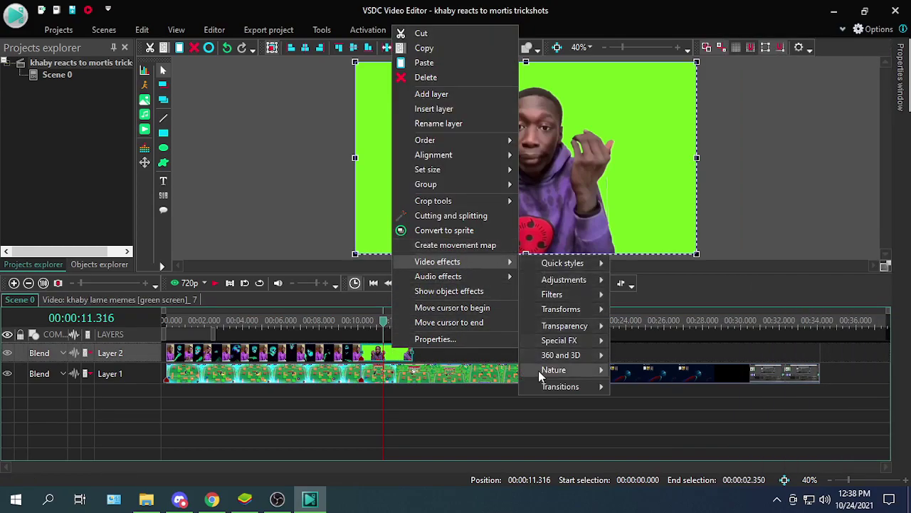
pyautogui.moveTo(565, 325)
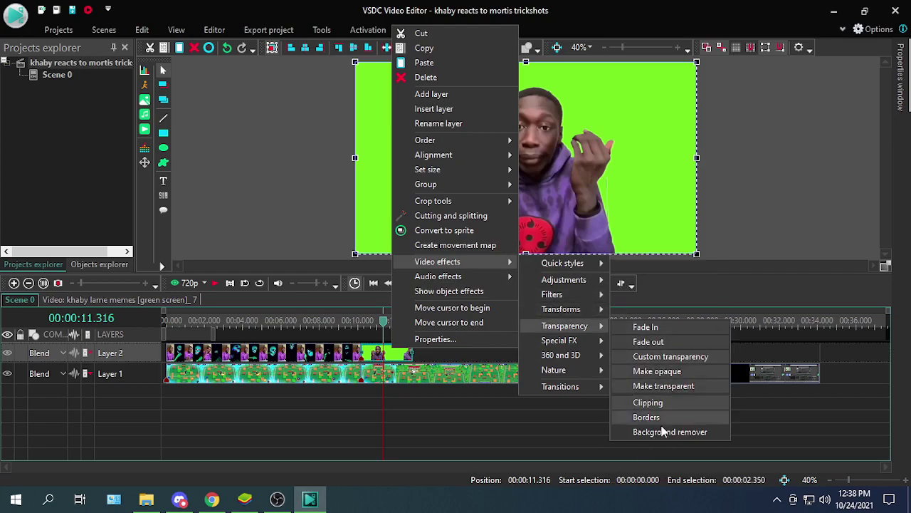
pyautogui.click(648, 429)
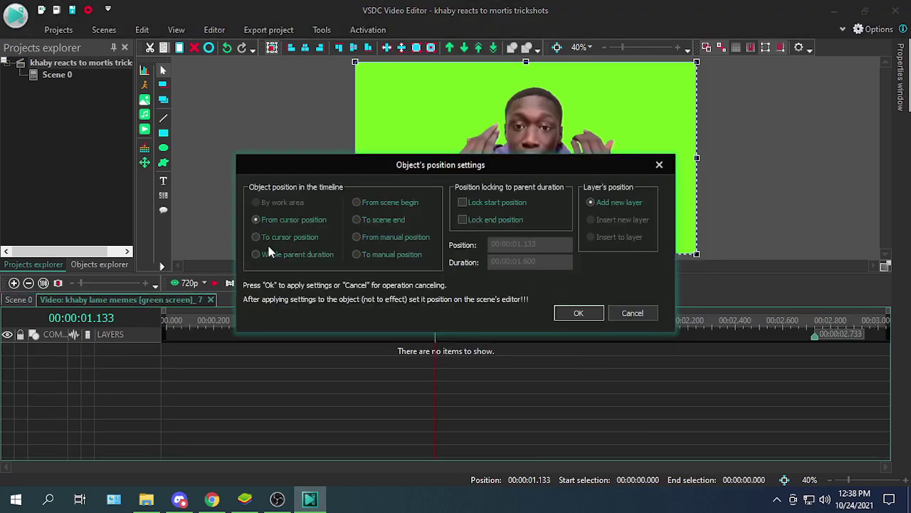
pyautogui.click(578, 313)
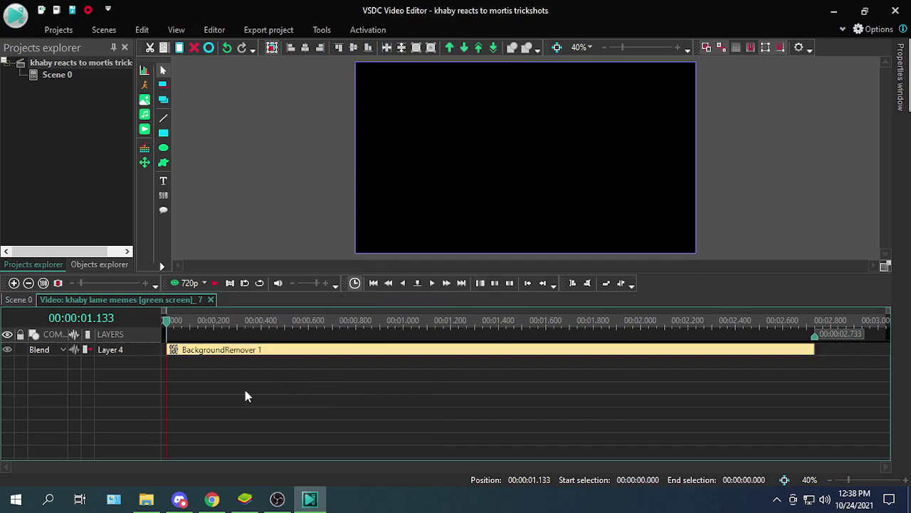
pyautogui.click(16, 300)
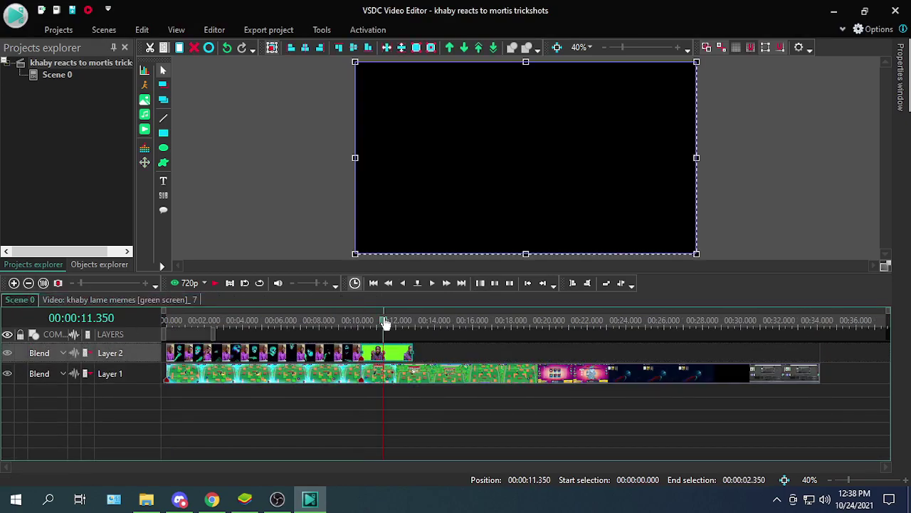
pyautogui.rightClick(409, 351)
pyautogui.click(416, 385)
pyautogui.click(416, 384)
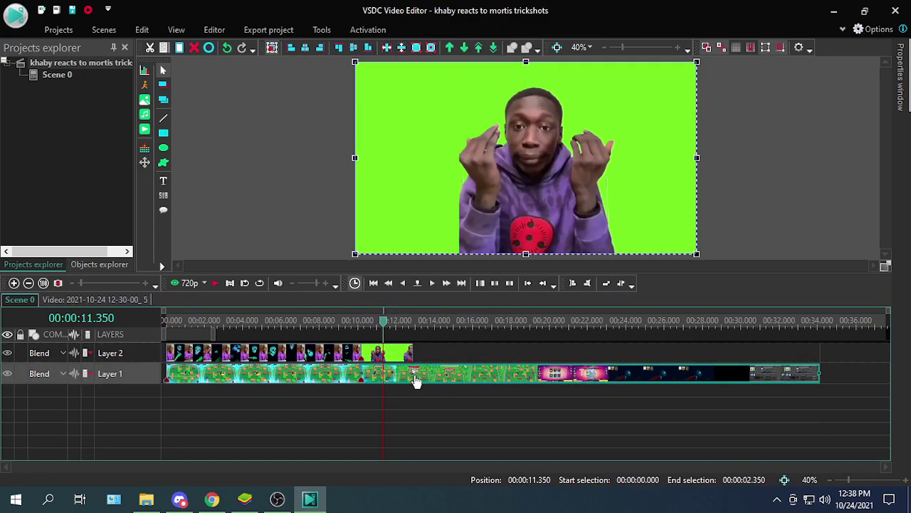
pyautogui.rightClick(415, 380)
pyautogui.moveTo(492, 291)
pyautogui.click(400, 467)
pyautogui.click(53, 297)
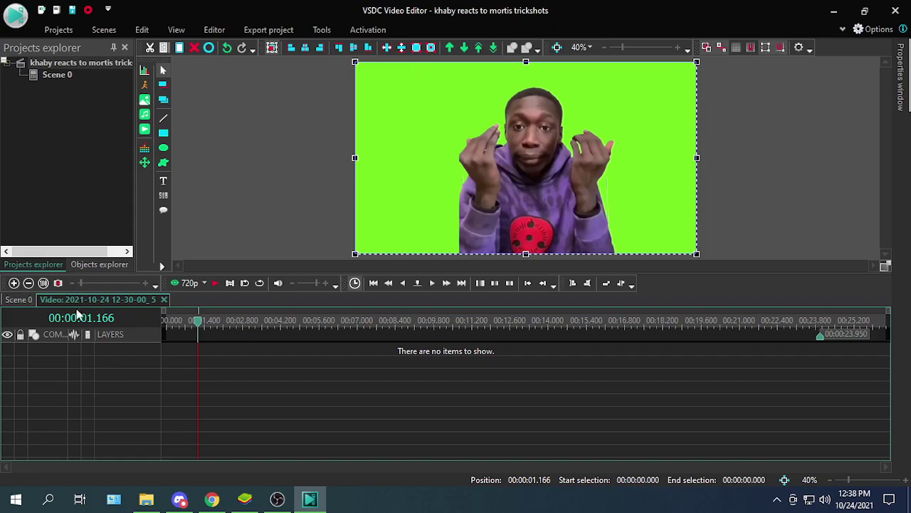
pyautogui.click(27, 299)
# Step: Open the green-screen clip's background remover settings and sample the green backdrop as the chromakey color
pyautogui.click(394, 354)
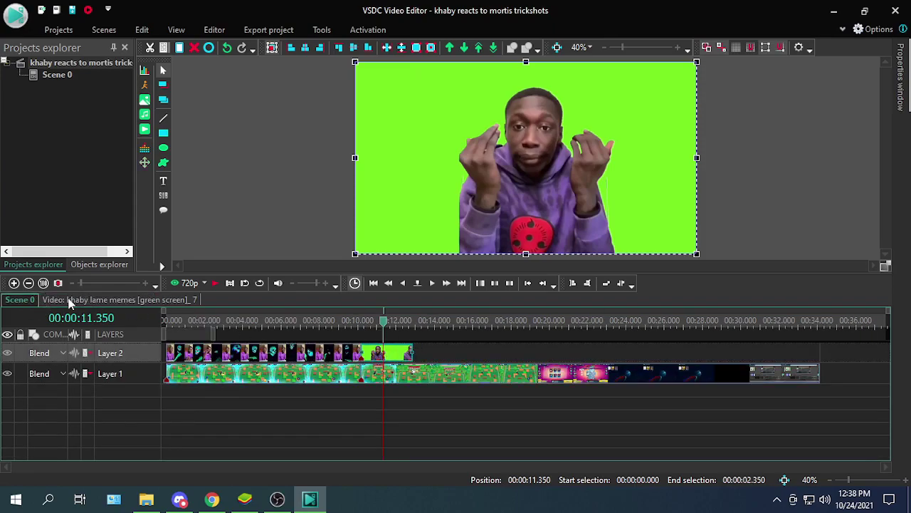
pyautogui.click(68, 301)
pyautogui.click(20, 299)
pyautogui.rightClick(384, 351)
pyautogui.moveTo(451, 266)
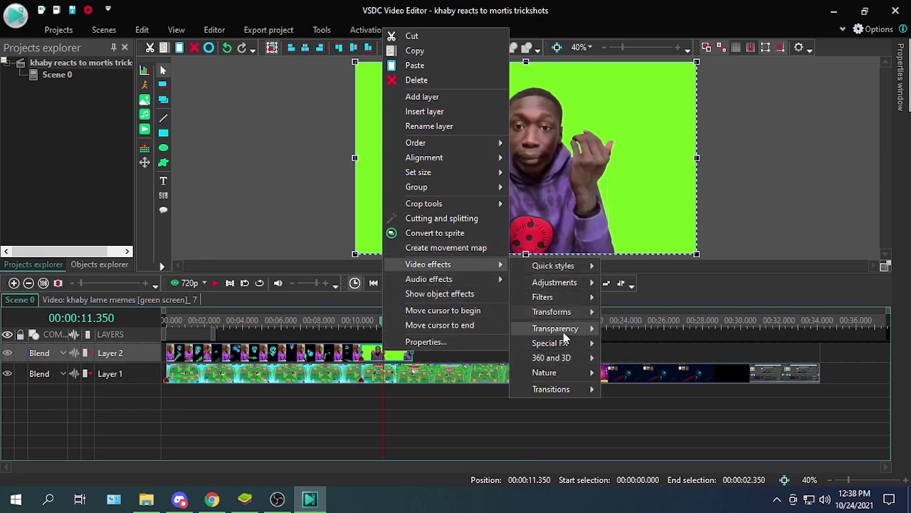
pyautogui.click(441, 433)
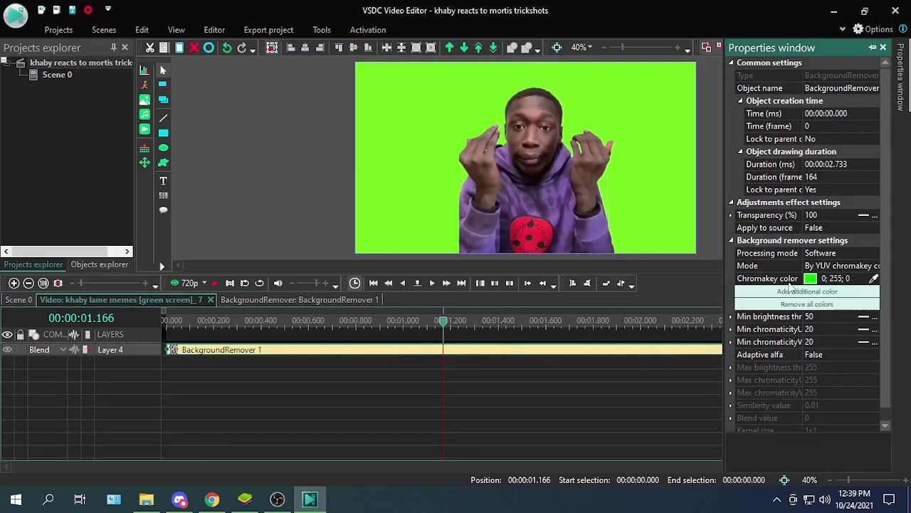
pyautogui.click(871, 281)
pyautogui.click(659, 107)
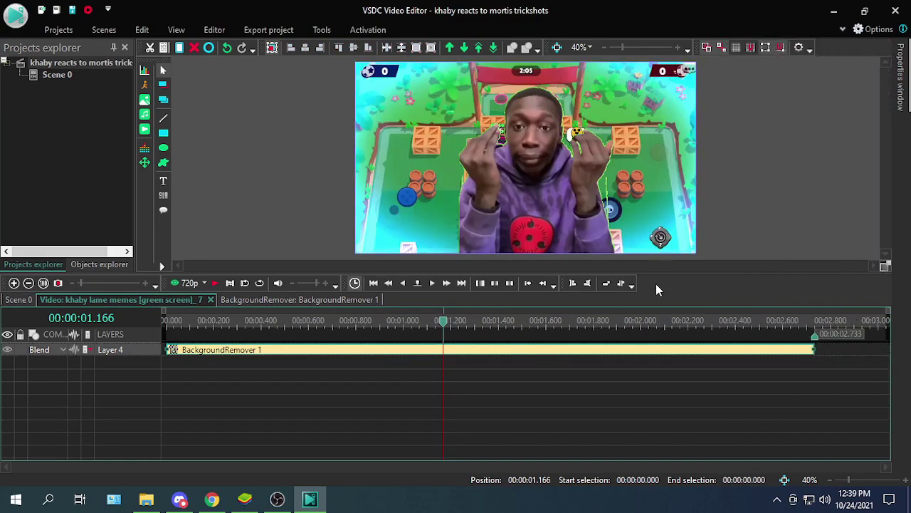
# Step: Play the scene from shortly before the green-screen clip to check the keyed reaction over the gameplay
pyautogui.click(19, 300)
pyautogui.moveTo(375, 322); pyautogui.dragTo(335, 321)
pyautogui.click(210, 285)
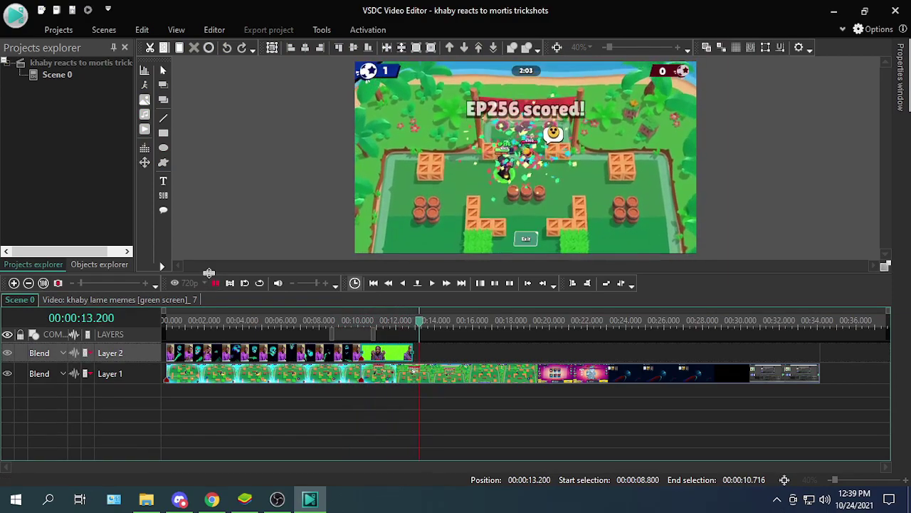
pyautogui.press('space')
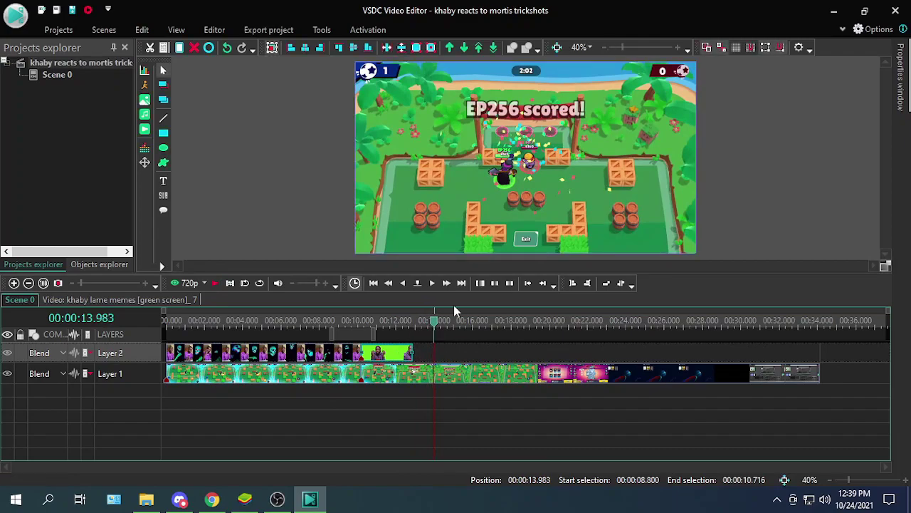
pyautogui.click(589, 176)
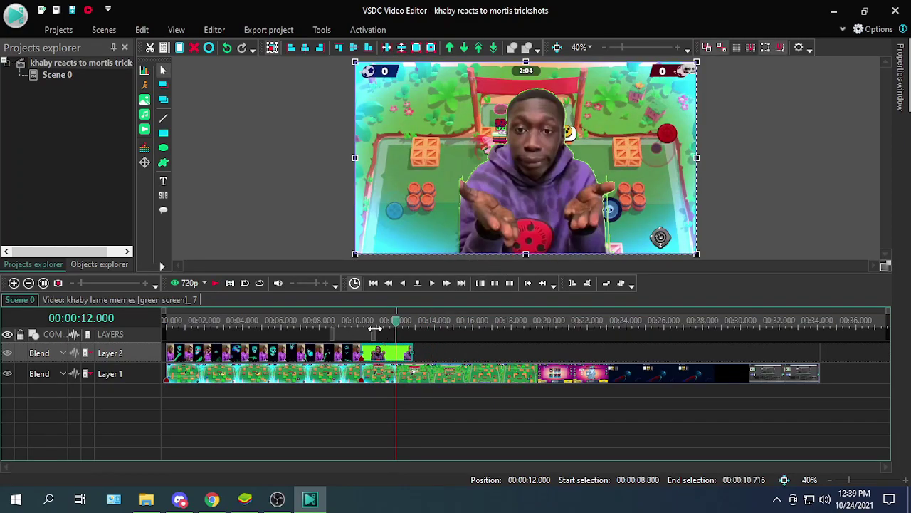
# Step: Move the green-screen clip onto a new layer near the 15-second mark and play the uncovered gameplay from 10.183 s
pyautogui.moveTo(389, 352); pyautogui.dragTo(481, 391)
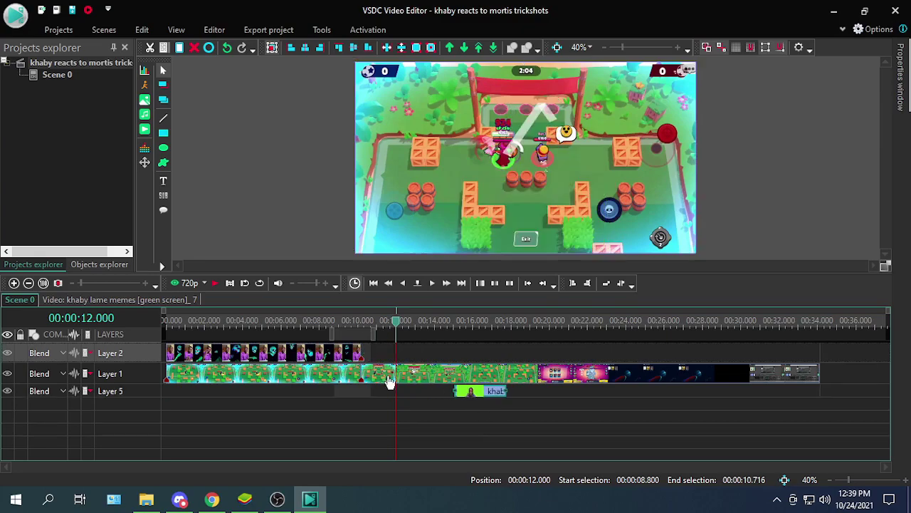
pyautogui.rightClick(390, 382)
pyautogui.press('Escape')
pyautogui.click(361, 388)
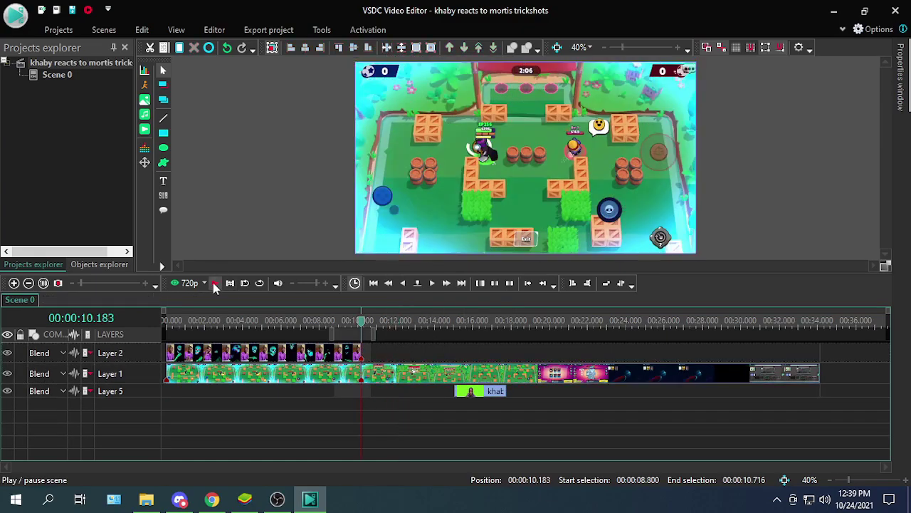
pyautogui.click(214, 283)
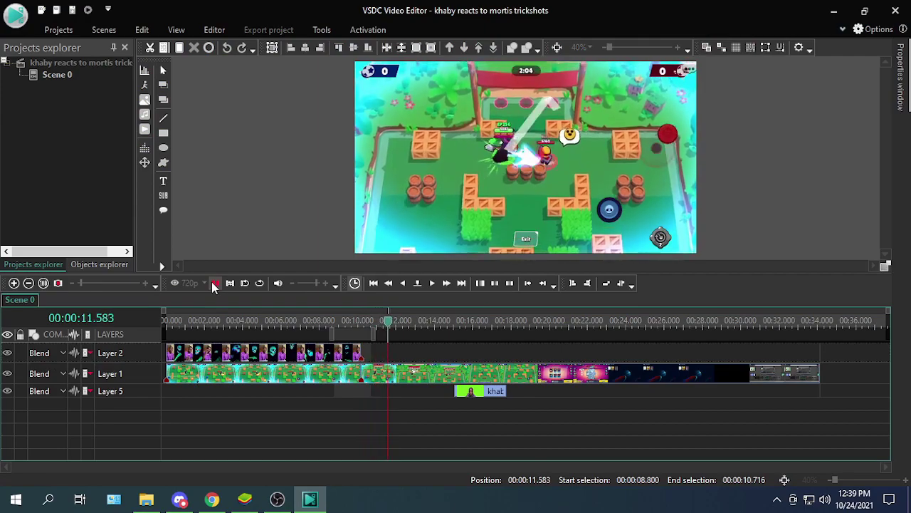
pyautogui.click(211, 282)
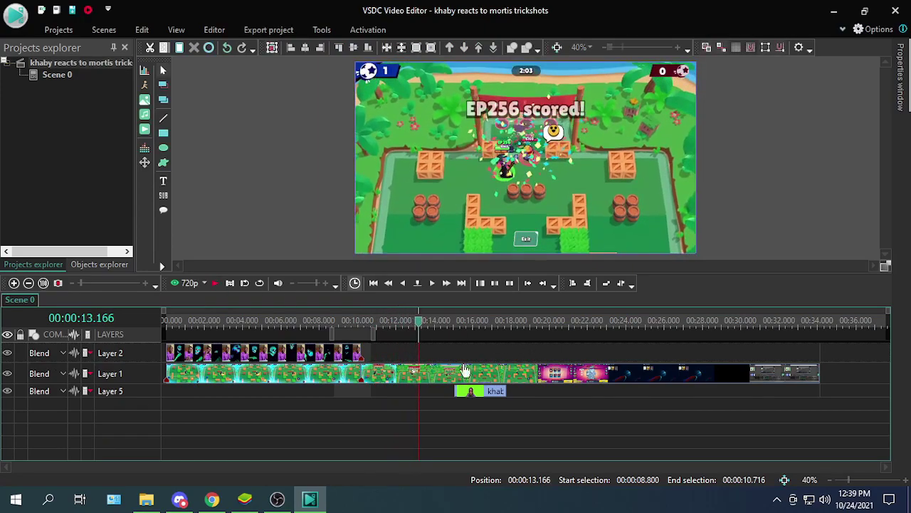
# Step: Move the green-screen clip to start at 10.716 s and play the scene from there
pyautogui.click(392, 324)
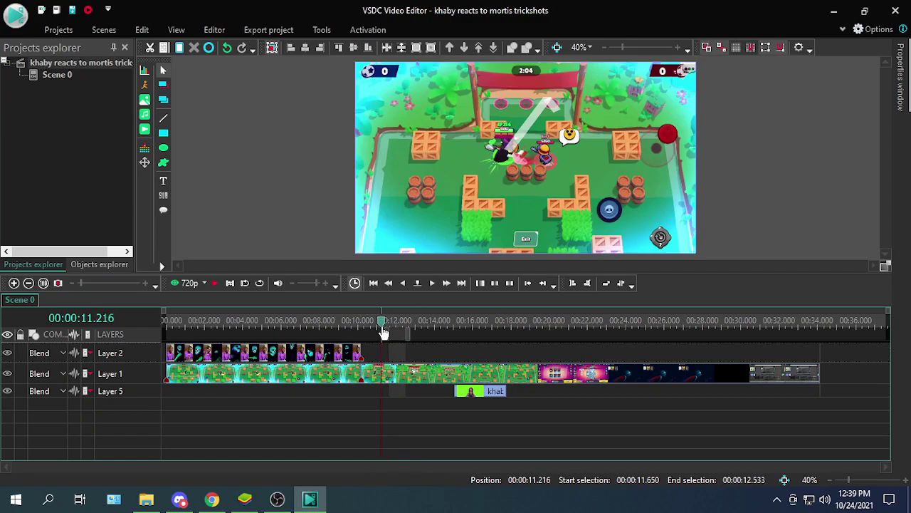
pyautogui.moveTo(384, 333); pyautogui.dragTo(374, 331)
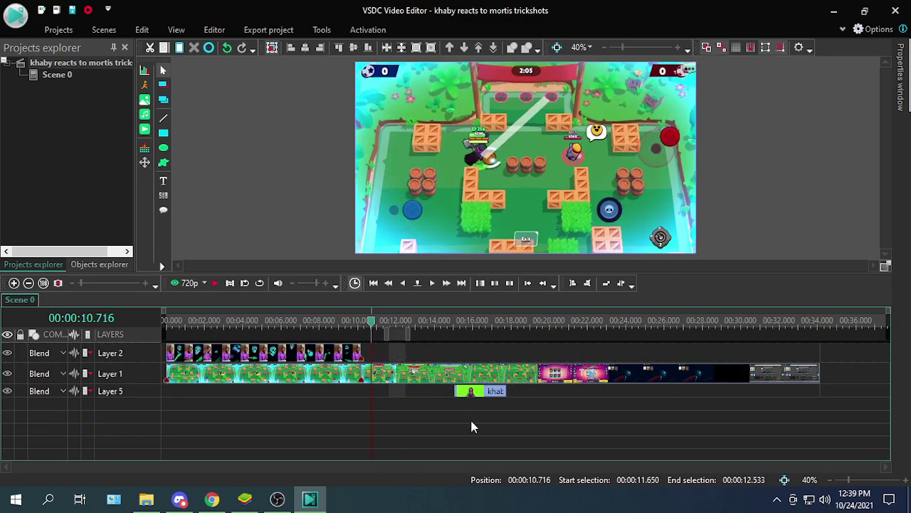
pyautogui.moveTo(481, 405); pyautogui.dragTo(390, 401)
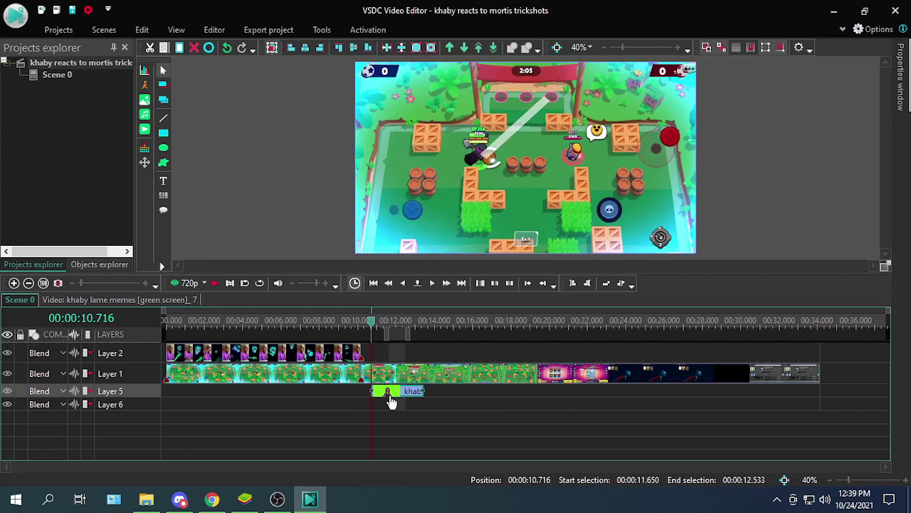
pyautogui.click(214, 283)
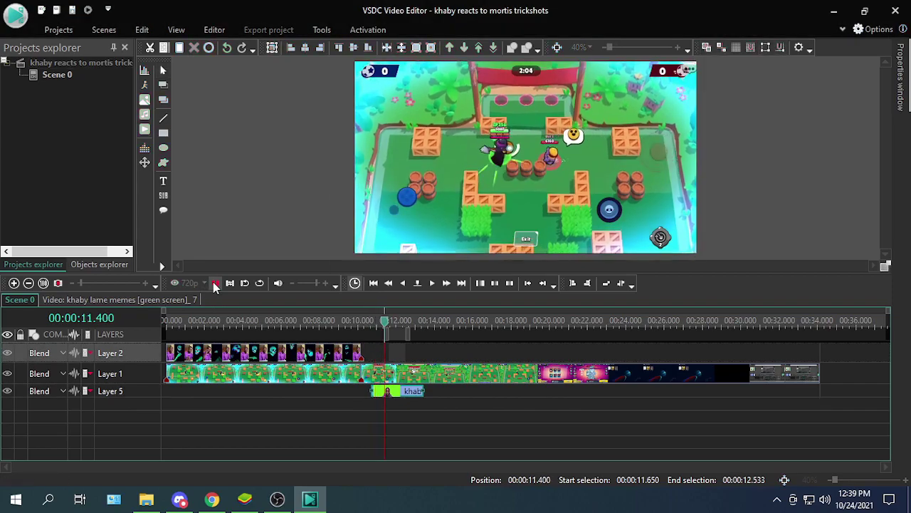
pyautogui.click(214, 283)
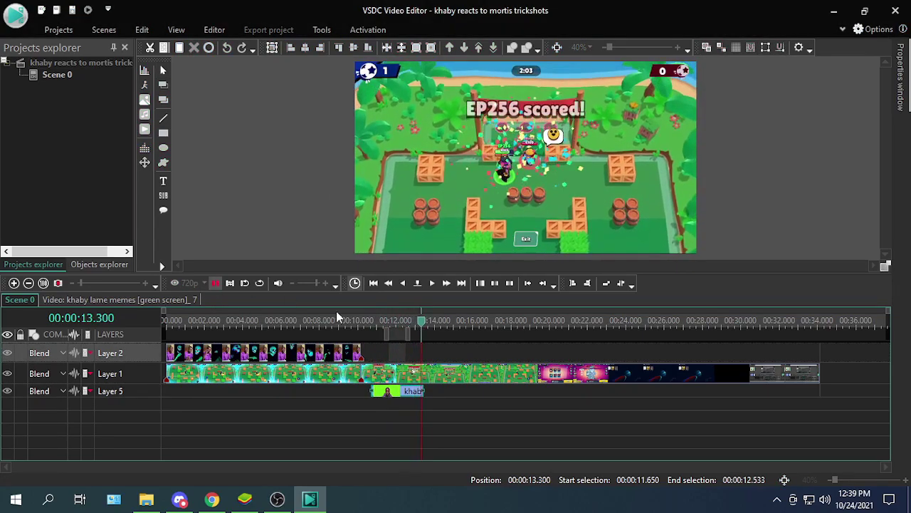
# Step: Move the green-screen clip up to Layer 2 above the gameplay and play the scene from 10.333 s
pyautogui.rightClick(406, 397)
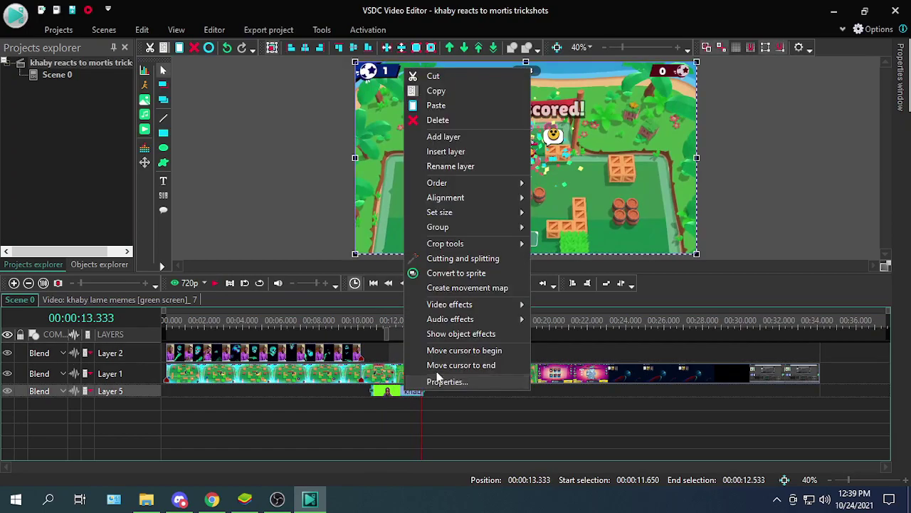
pyautogui.click(448, 366)
pyautogui.moveTo(397, 394); pyautogui.dragTo(397, 354)
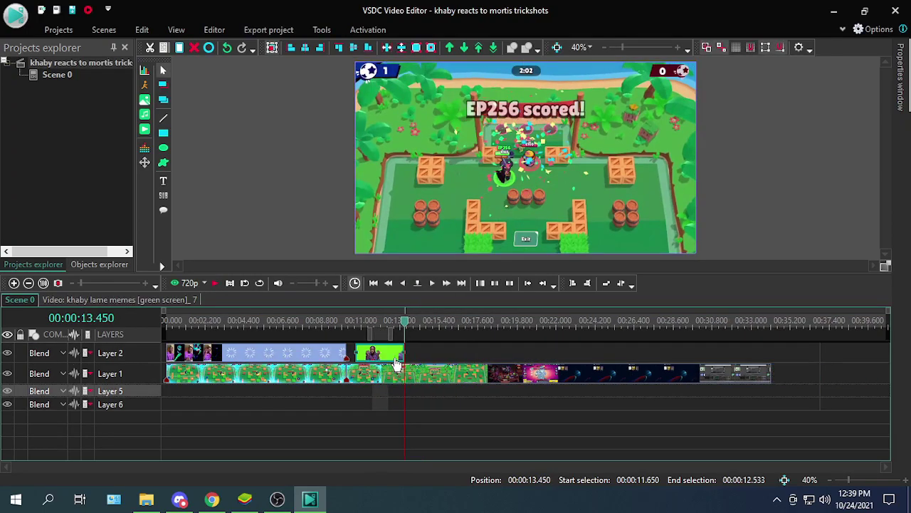
pyautogui.click(361, 320)
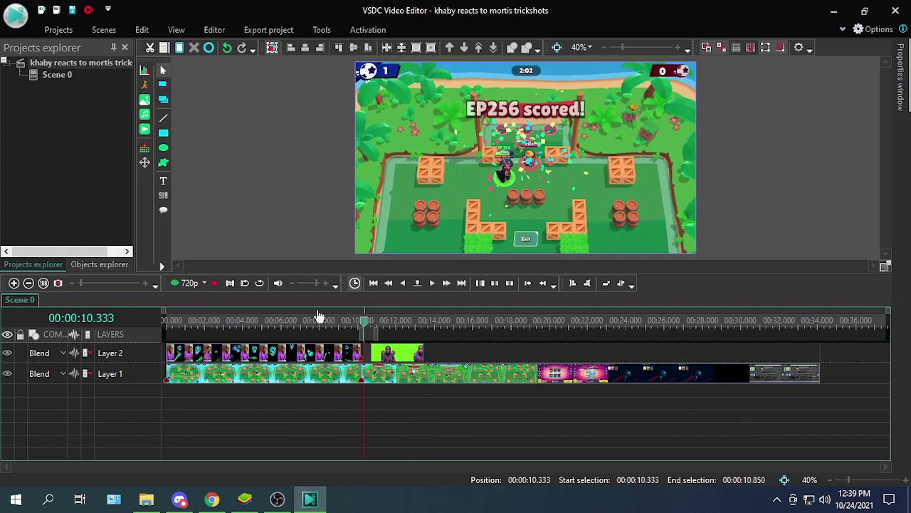
pyautogui.click(215, 283)
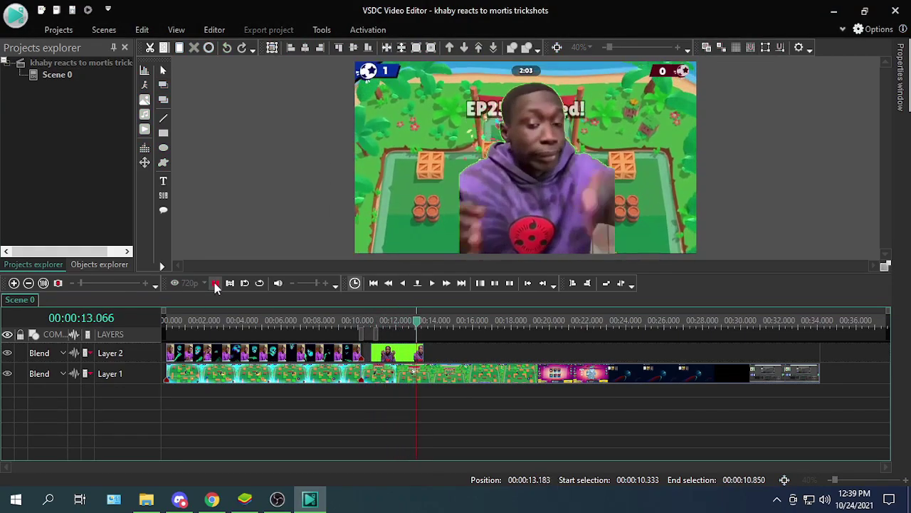
pyautogui.press('space')
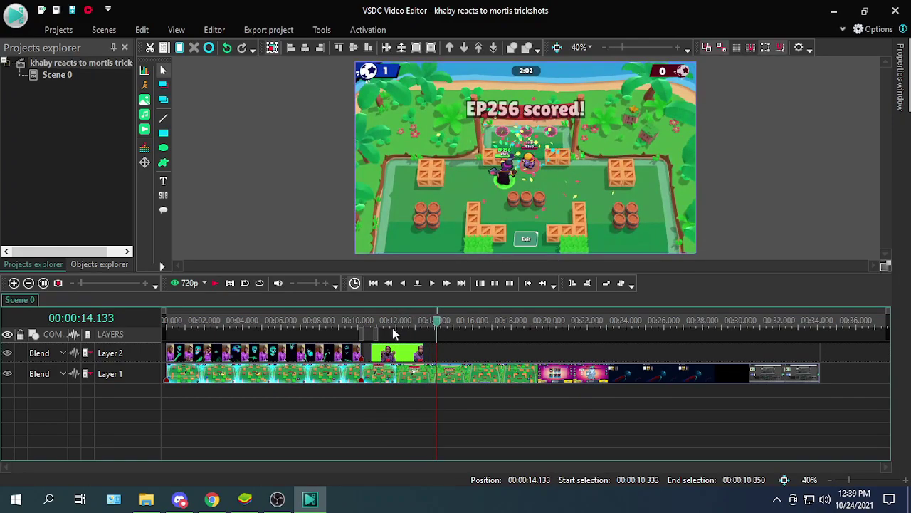
# Step: Split the second gameplay clip at the green-screen clip's start, 10.716 s, and delete the short piece before it
pyautogui.rightClick(390, 382)
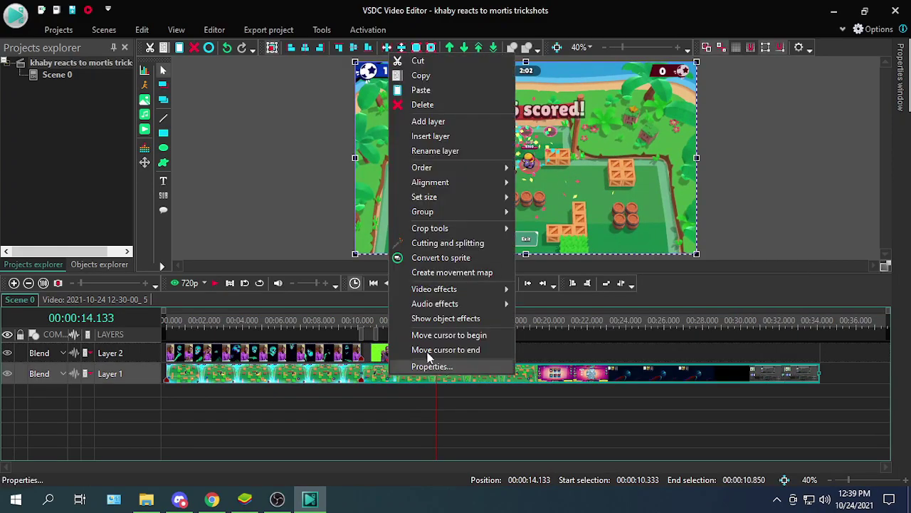
pyautogui.click(435, 350)
pyautogui.click(416, 418)
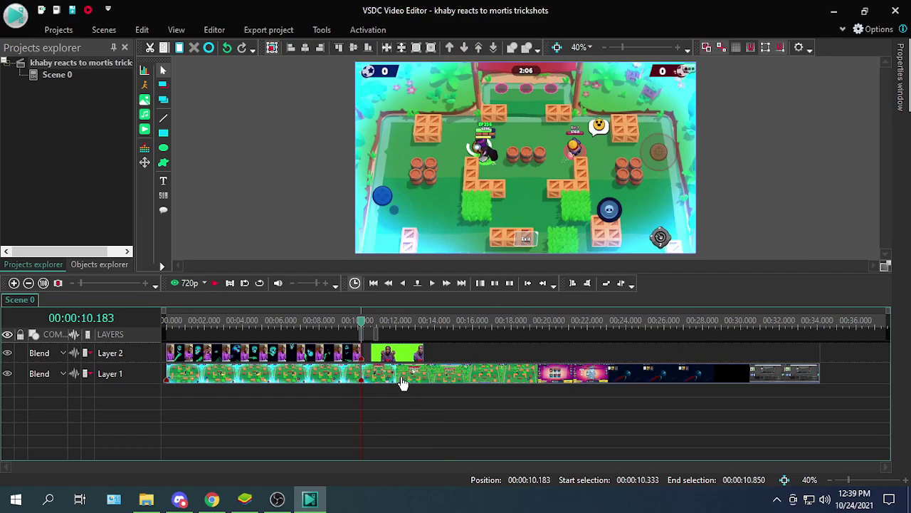
pyautogui.rightClick(391, 375)
pyautogui.click(378, 375)
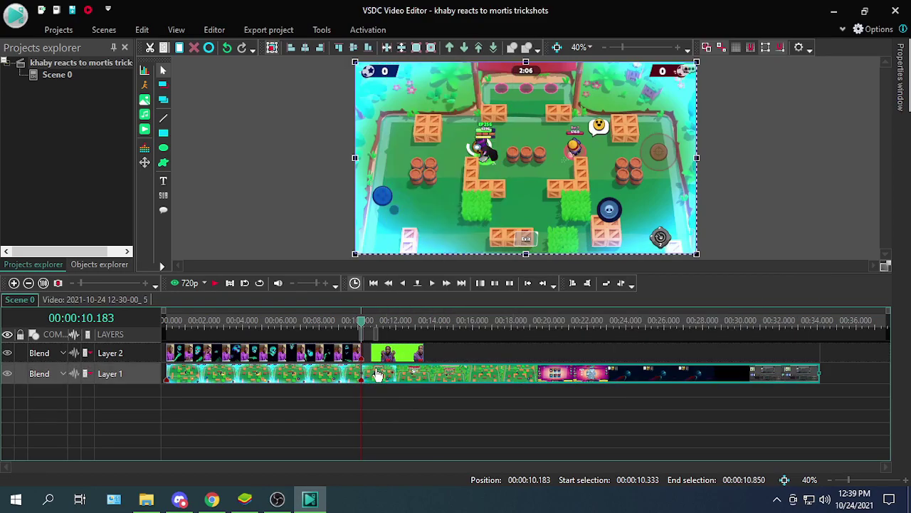
pyautogui.rightClick(378, 375)
pyautogui.click(422, 387)
pyautogui.rightClick(393, 349)
pyautogui.click(450, 305)
pyautogui.click(407, 376)
pyautogui.click(214, 30)
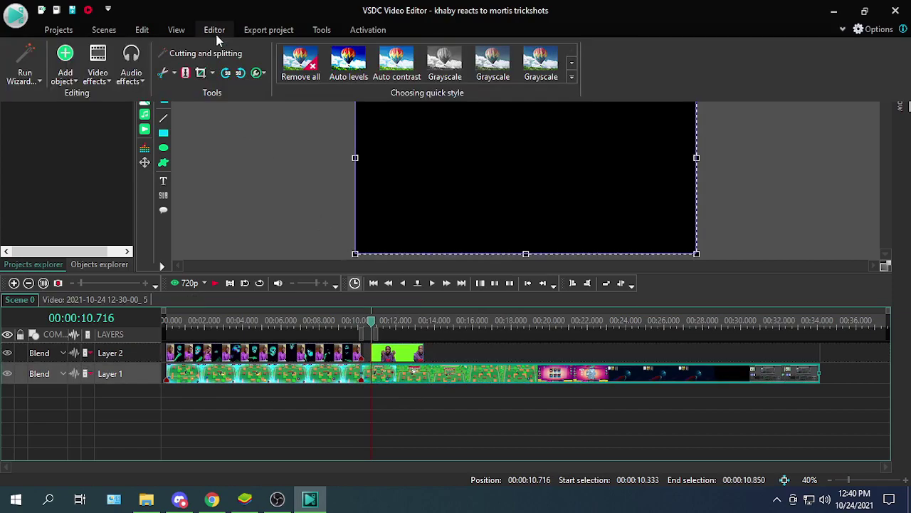
pyautogui.hotkey('ctrl', 'k')
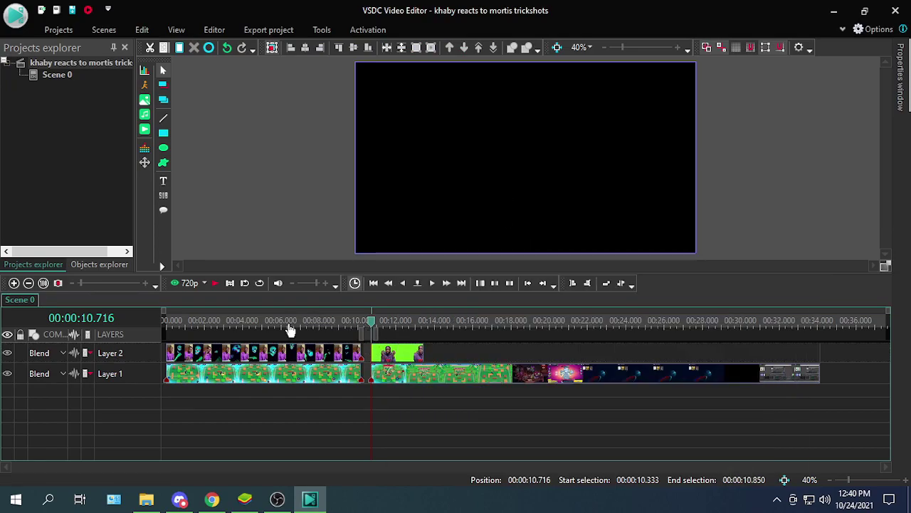
# Step: Play the scene from the beginning to check the first reaction clip and the following cut
pyautogui.moveTo(290, 328); pyautogui.dragTo(190, 267)
pyautogui.click(212, 283)
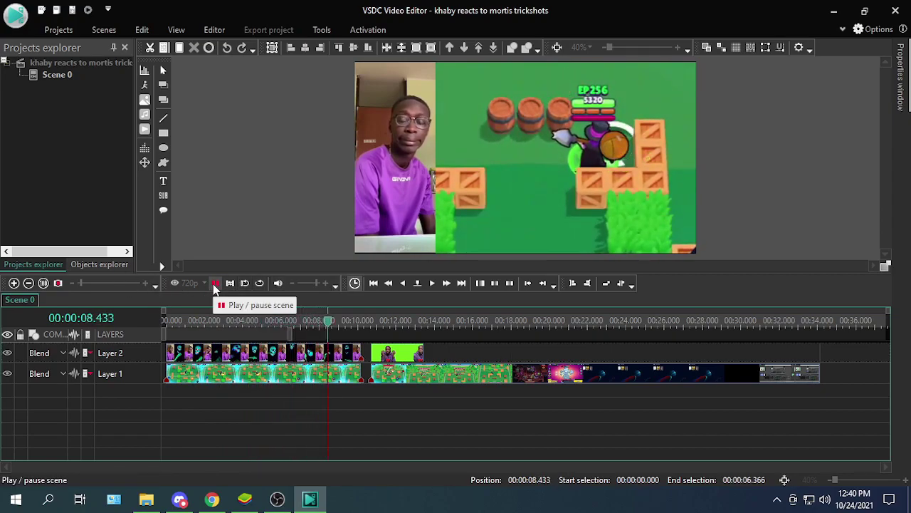
pyautogui.click(215, 284)
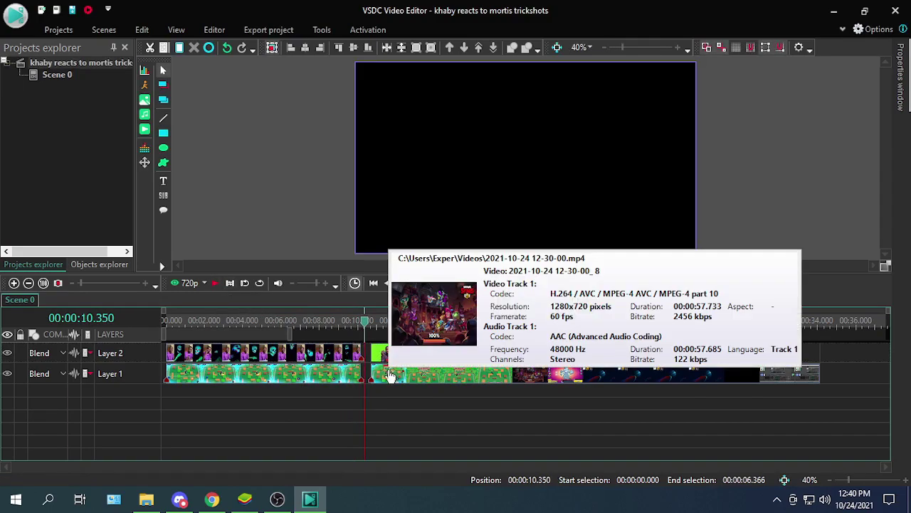
# Step: Close the gap by moving the remaining gameplay clip and the green-screen clip back against the first clips
pyautogui.click(363, 373)
pyautogui.click(367, 357)
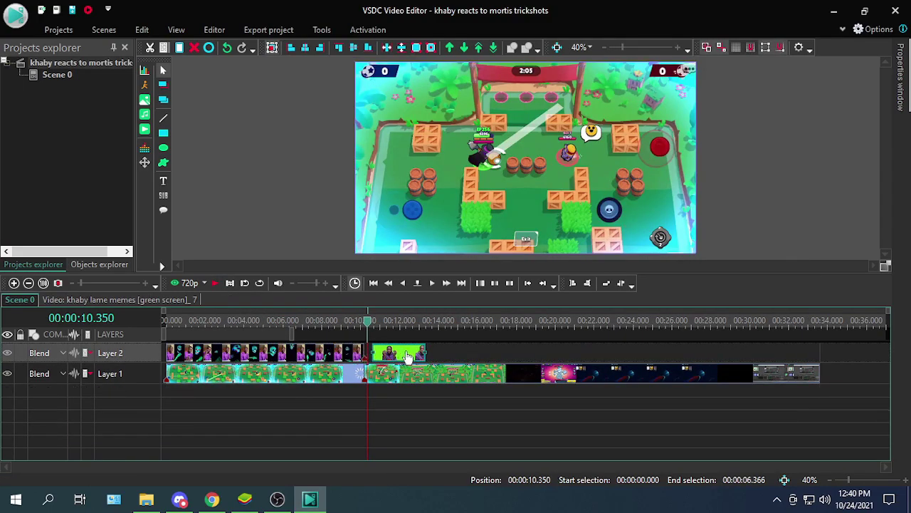
pyautogui.moveTo(406, 352); pyautogui.dragTo(397, 348)
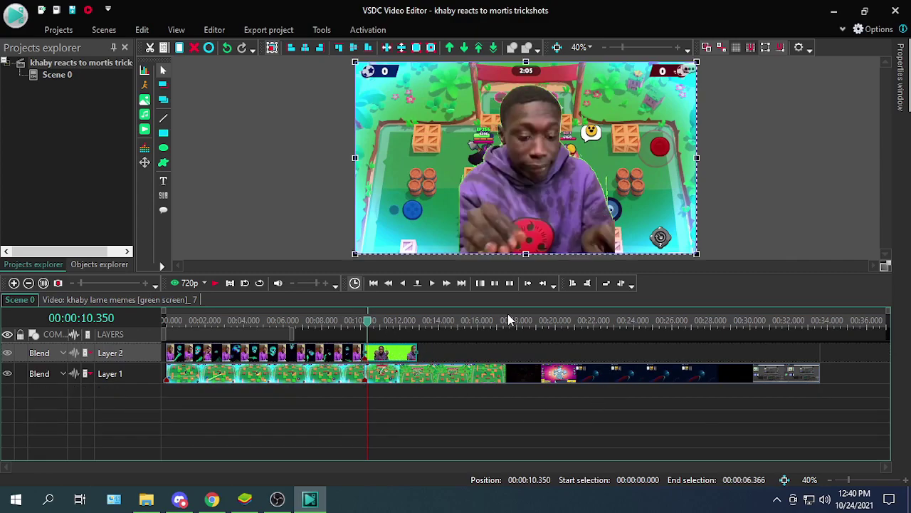
# Step: Split the gameplay clip at 17.533 s and delete everything after the cut
pyautogui.click(214, 29)
pyautogui.click(184, 80)
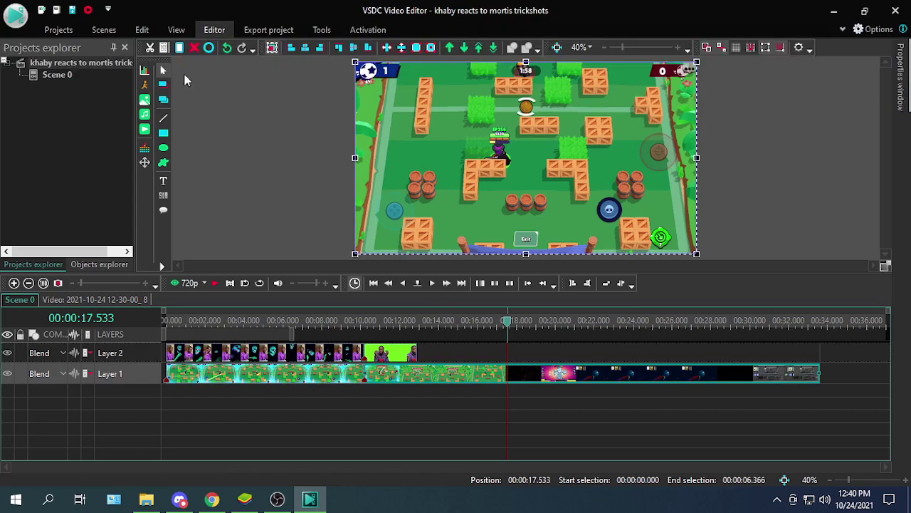
pyautogui.click(543, 374)
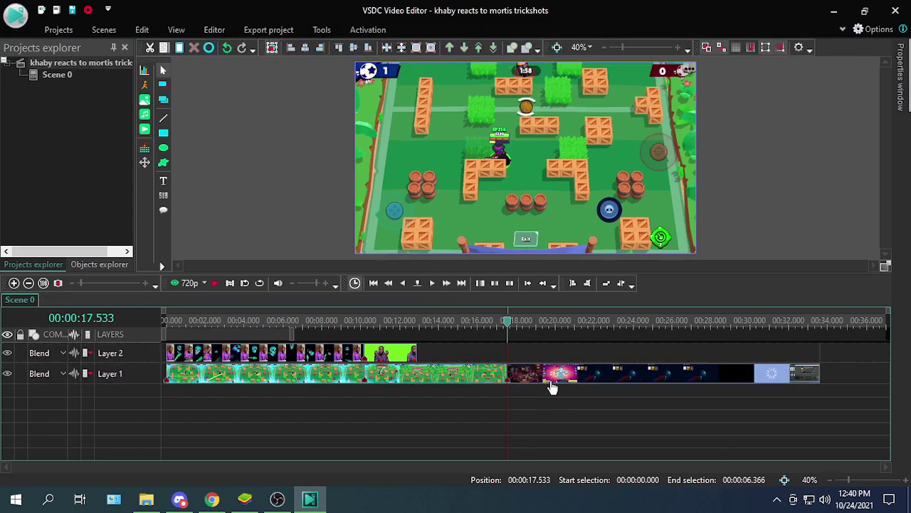
pyautogui.press('Delete')
# Step: Play the scene from 10.133 s, return to the clip junction and step the cursor frame by frame to 10.250 s
pyautogui.moveTo(589, 320); pyautogui.dragTo(545, 322)
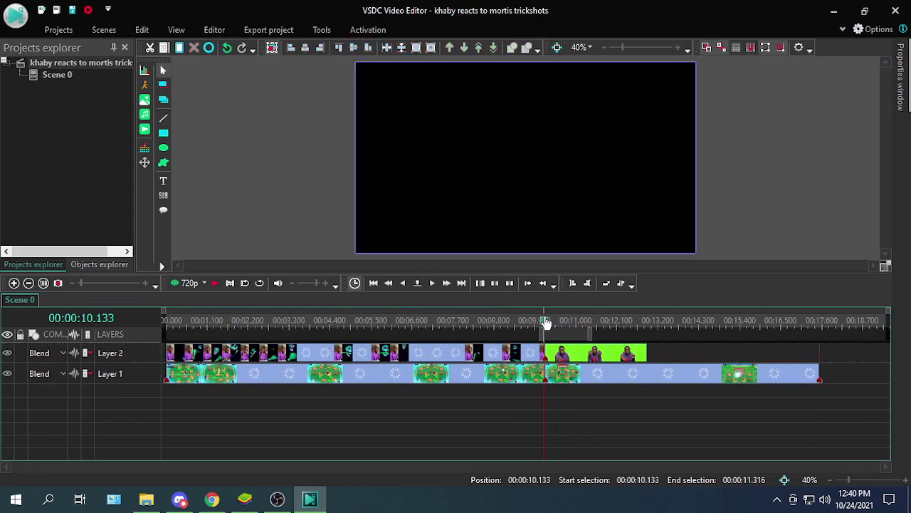
pyautogui.click(214, 282)
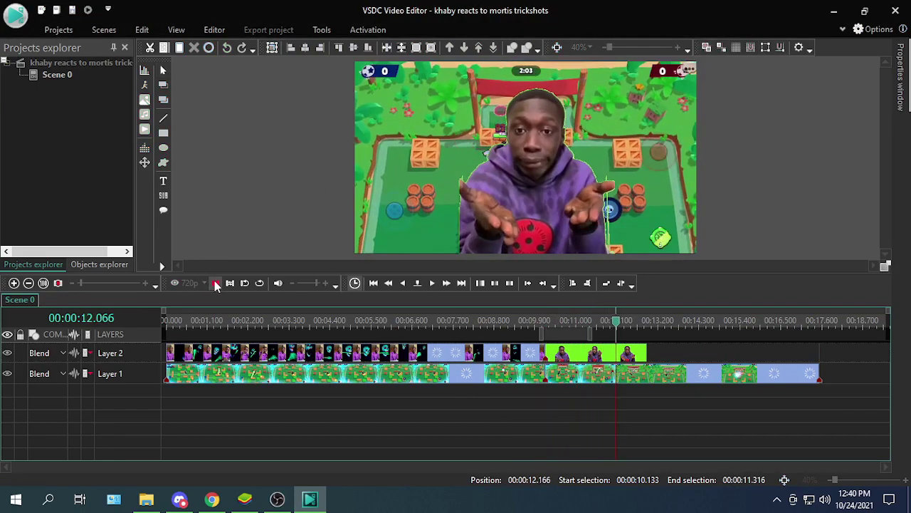
pyautogui.click(556, 354)
pyautogui.rightClick(556, 354)
pyautogui.click(591, 306)
pyautogui.click(510, 410)
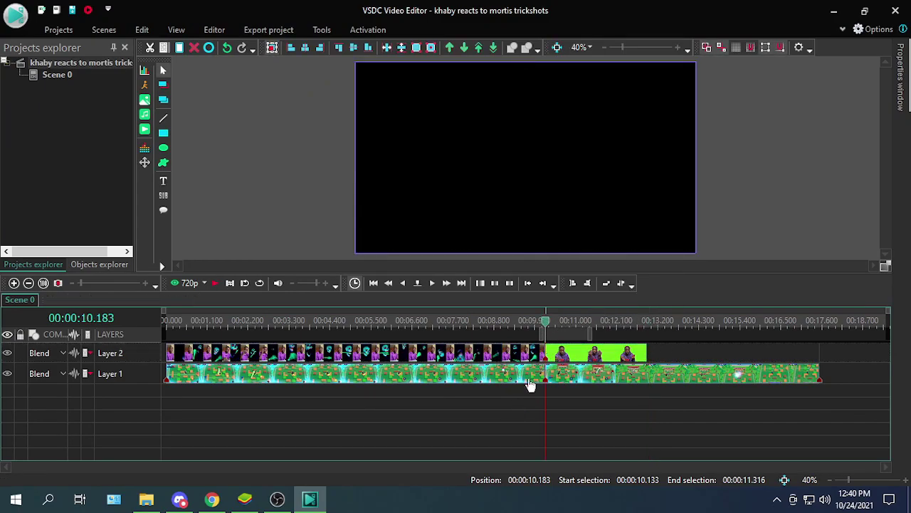
pyautogui.click(440, 283)
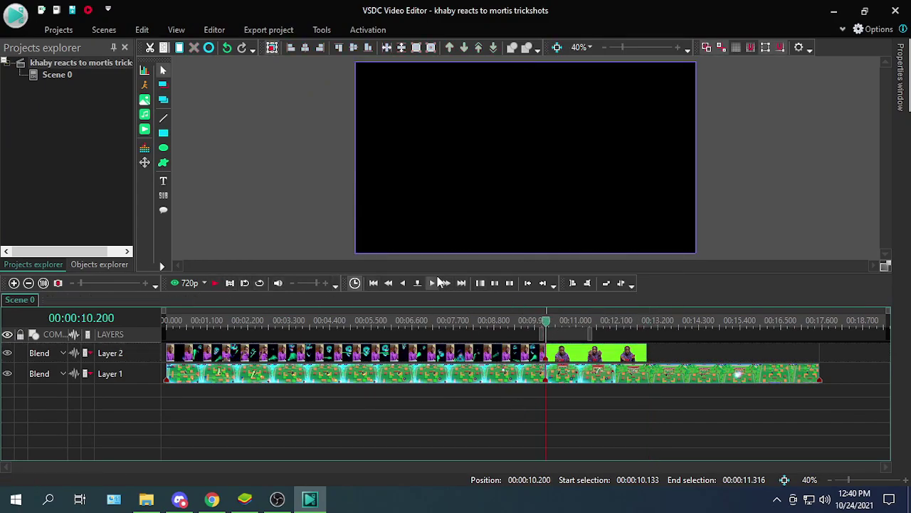
pyautogui.click(438, 278)
pyautogui.click(432, 283)
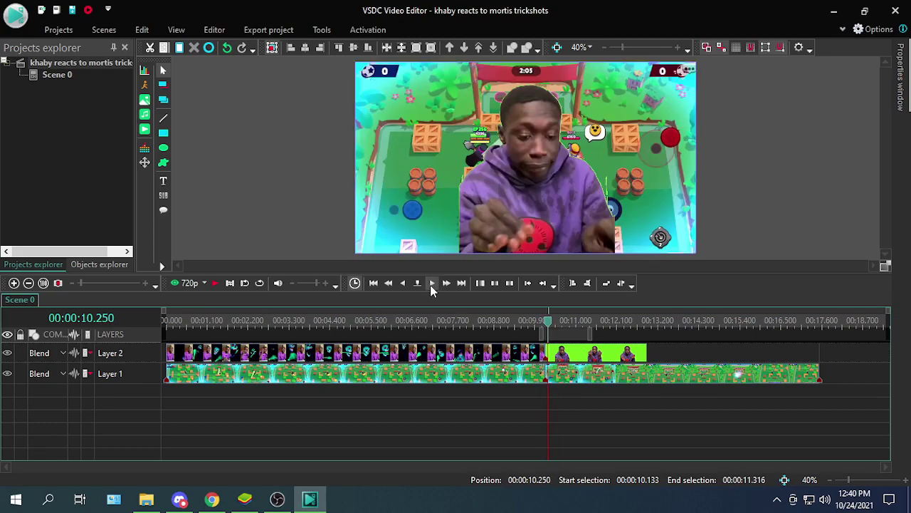
# Step: Split the green-screen clip at the cursor, remove its short opening piece and move the remainder back against the first reaction clip
pyautogui.click(385, 228)
pyautogui.click(201, 31)
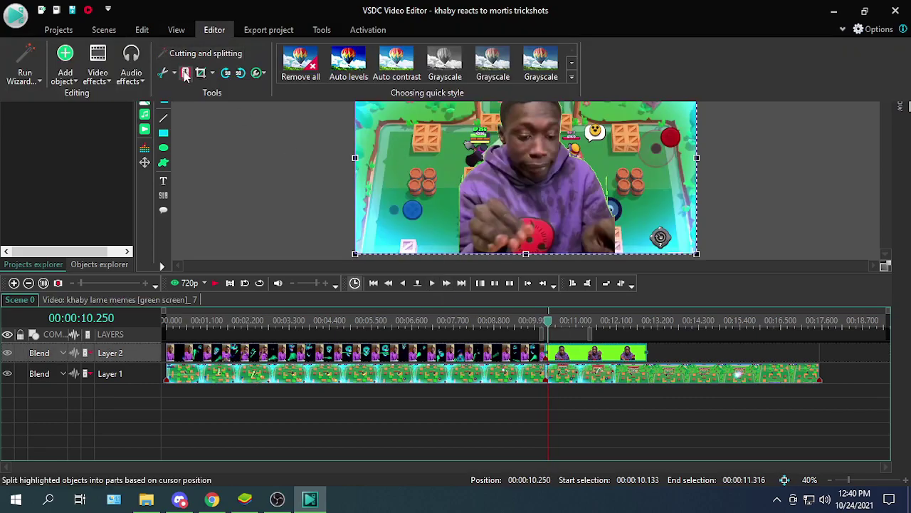
pyautogui.click(183, 67)
pyautogui.click(594, 405)
pyautogui.moveTo(568, 356); pyautogui.dragTo(603, 356)
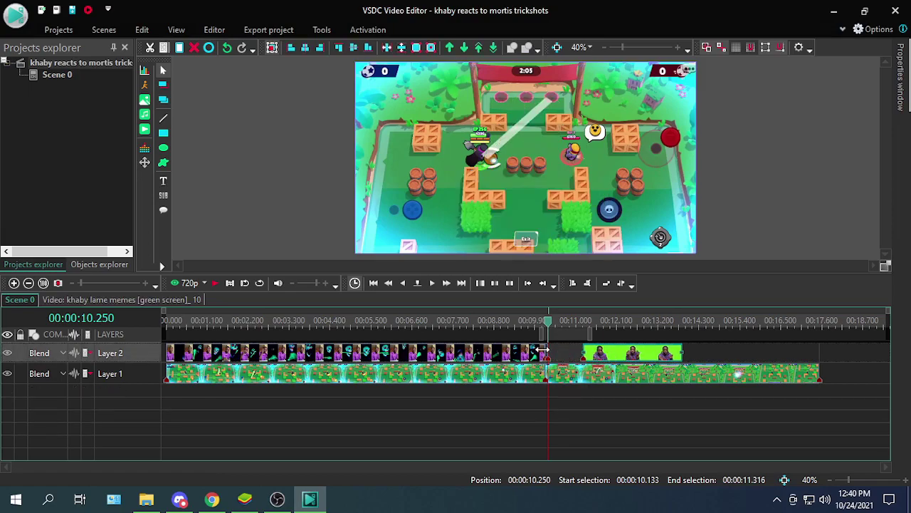
pyautogui.click(542, 352)
pyautogui.click(549, 353)
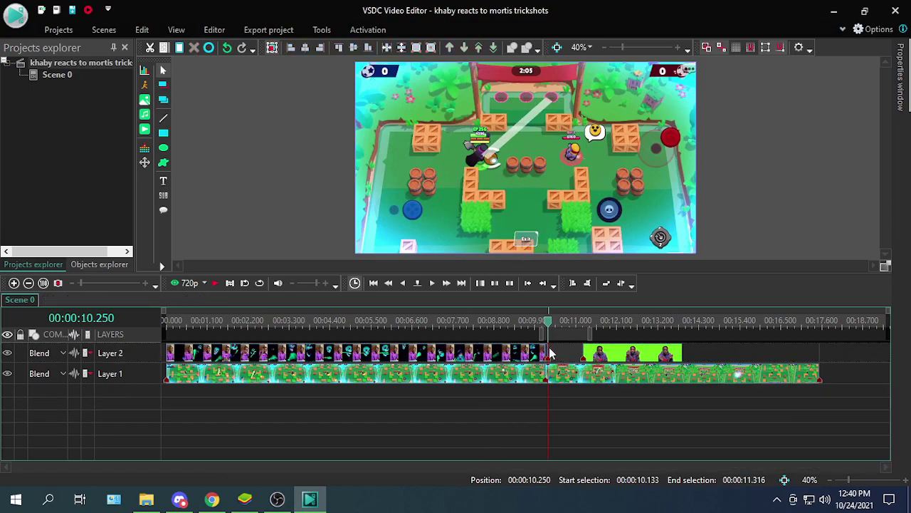
pyautogui.click(548, 353)
pyautogui.click(577, 411)
pyautogui.moveTo(600, 356); pyautogui.dragTo(560, 354)
# Step: Crop the second gameplay clip to a custom region of about 445x257 pixels positioned at 371, 176, framing Mortis and the enemy bot
pyautogui.rightClick(581, 382)
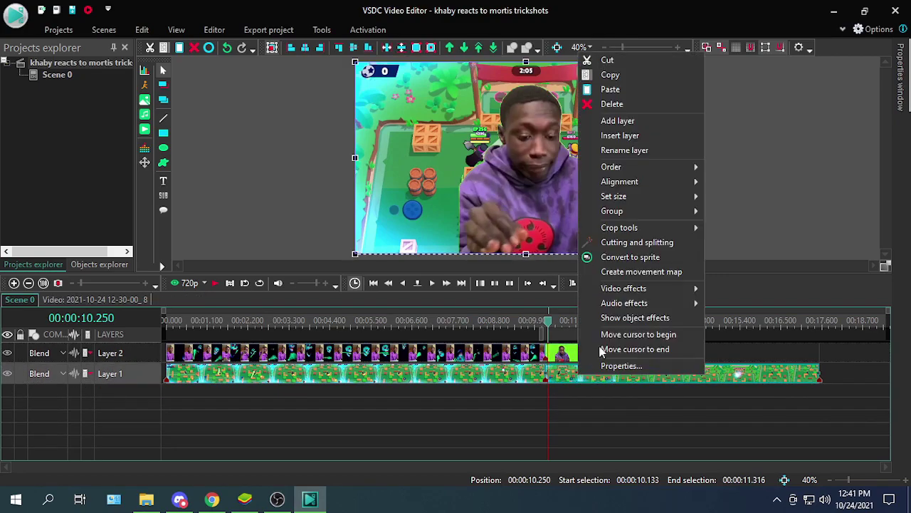
pyautogui.moveTo(662, 229)
pyautogui.click(752, 231)
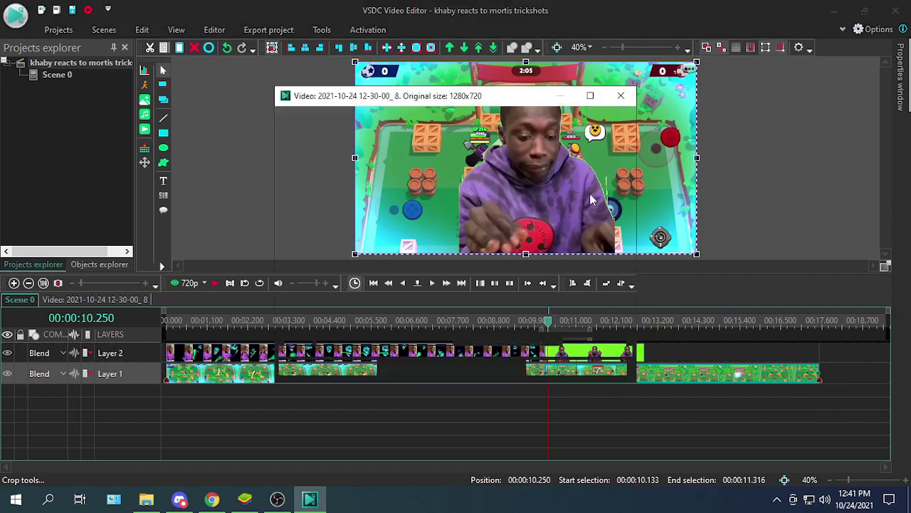
pyautogui.moveTo(623, 317); pyautogui.dragTo(491, 236)
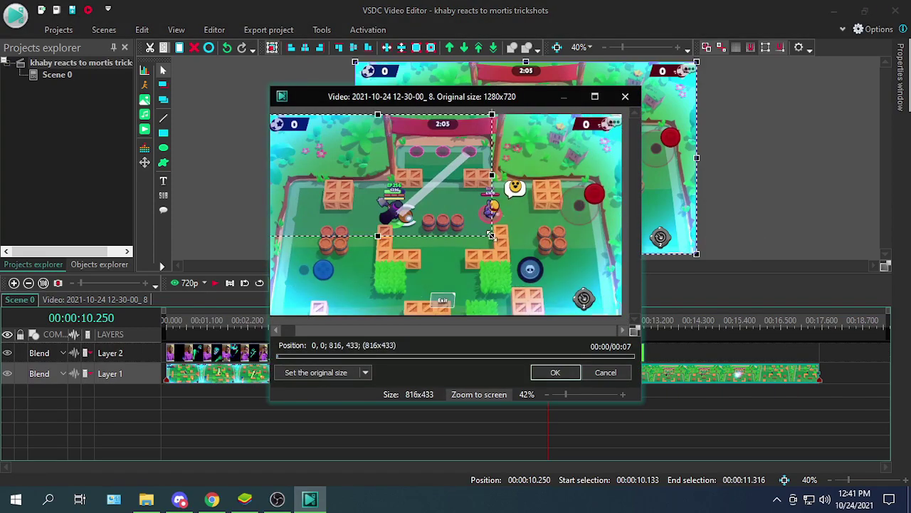
pyautogui.hscroll(-1, 412, 329)
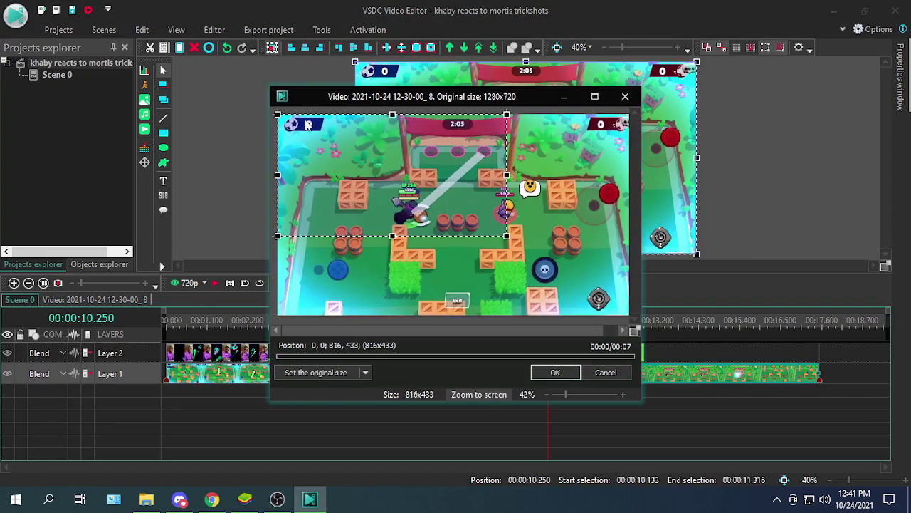
pyautogui.moveTo(277, 114); pyautogui.dragTo(386, 164)
pyautogui.click(554, 373)
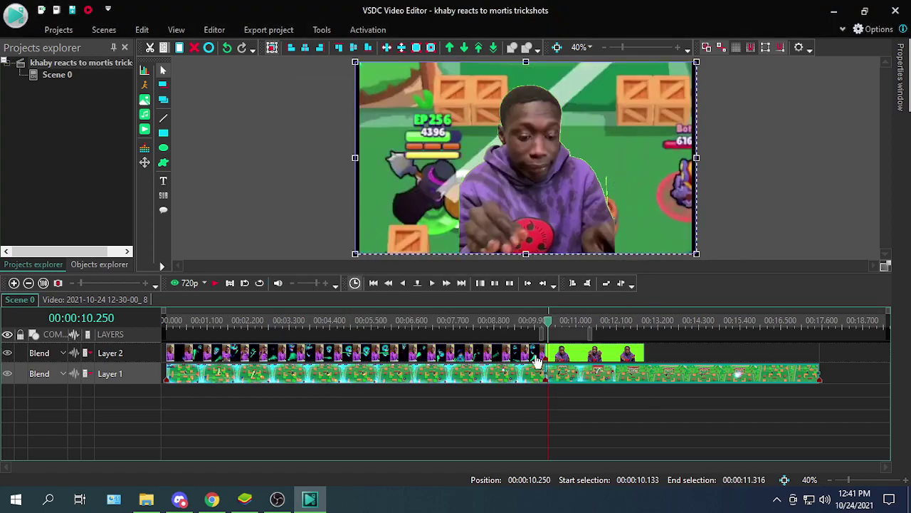
# Step: Play the newly cropped gameplay from the start of the second gameplay clip until just past the green-screen clip
pyautogui.rightClick(550, 374)
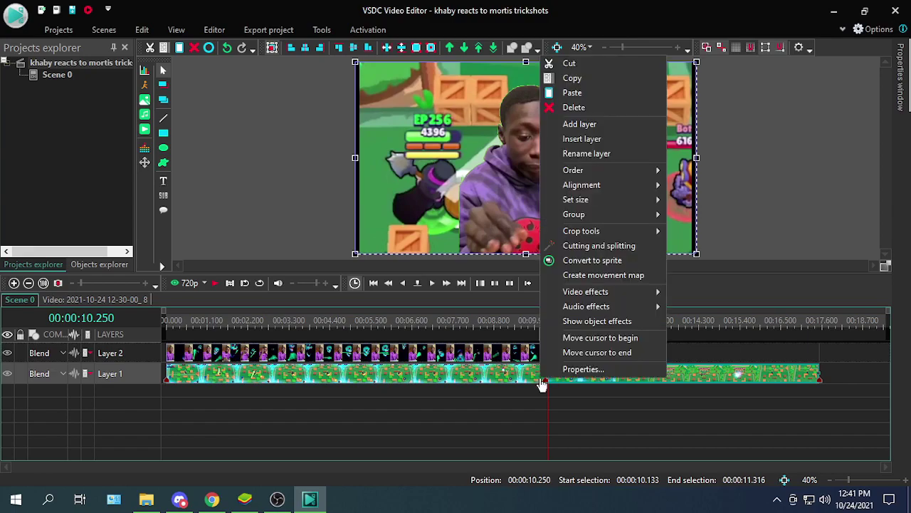
pyautogui.click(585, 334)
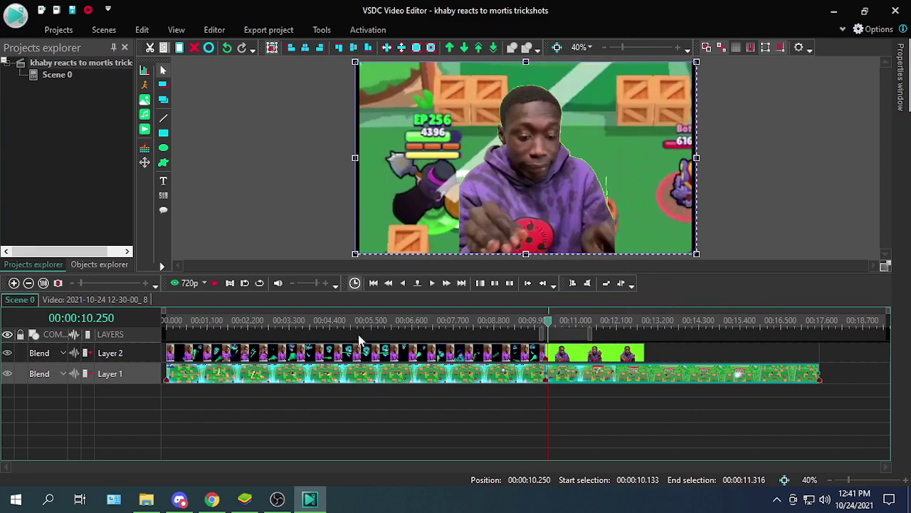
pyautogui.click(218, 285)
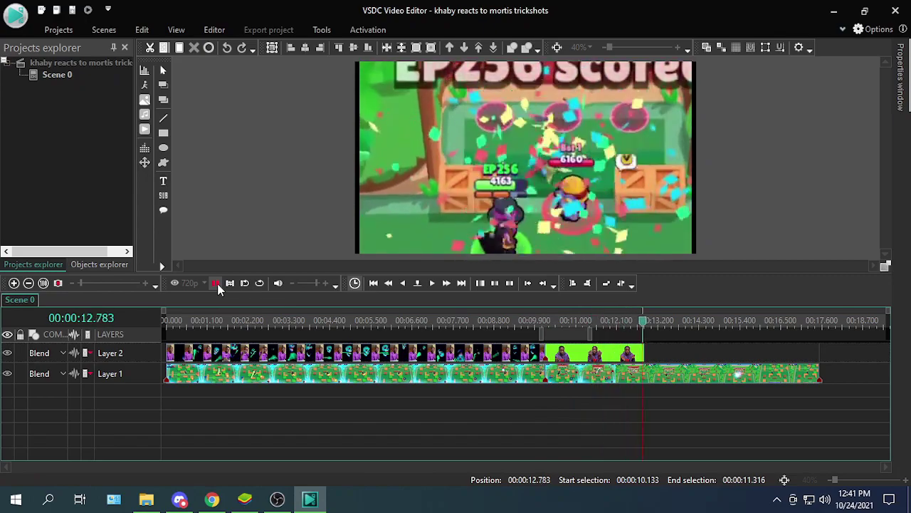
pyautogui.click(219, 284)
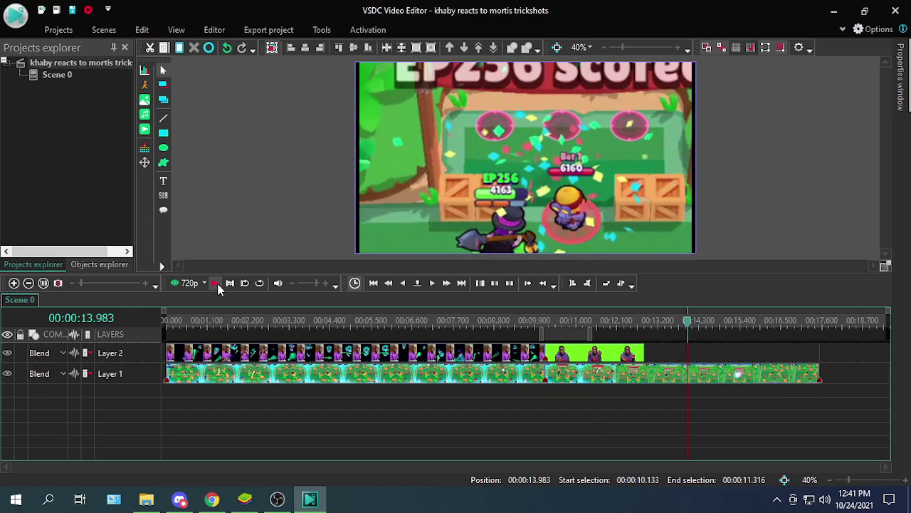
# Step: Move the green-screen clip about 1 s later on its layer and play the scene from 10.233 s to check the timing
pyautogui.moveTo(595, 359); pyautogui.dragTo(627, 359)
pyautogui.click(550, 326)
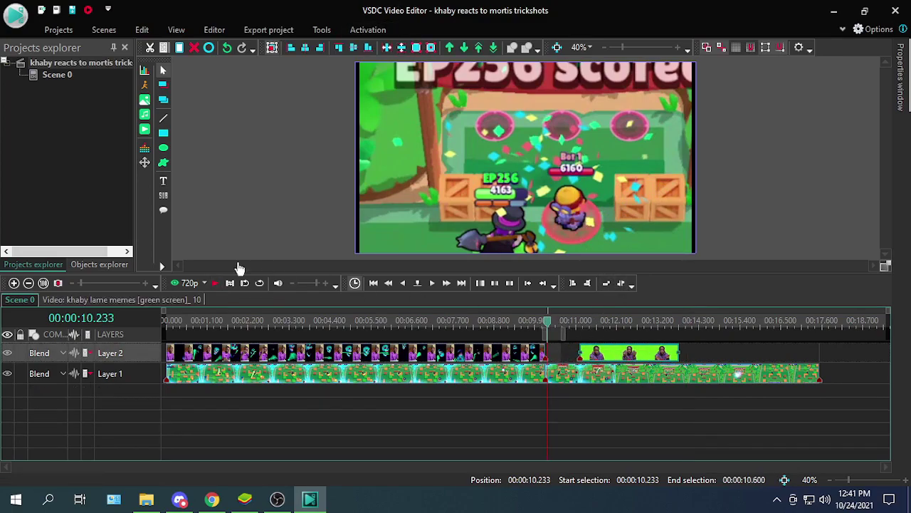
pyautogui.click(215, 282)
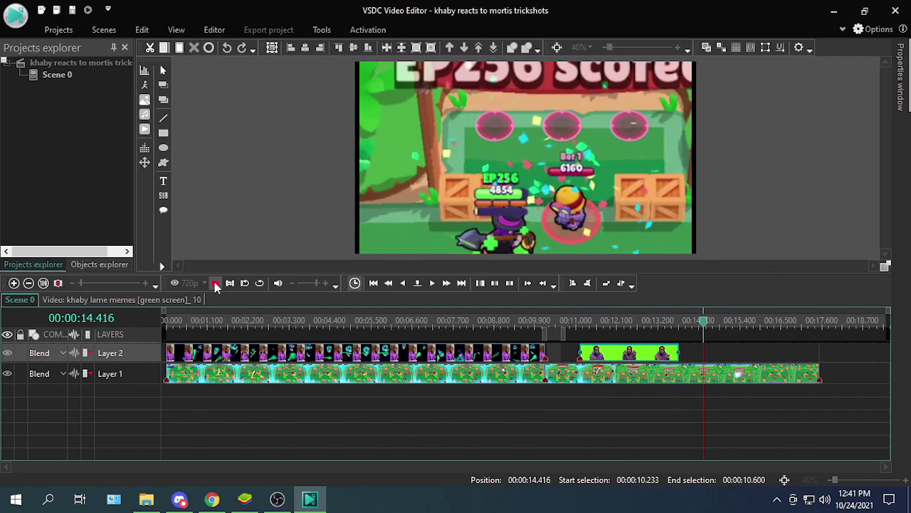
pyautogui.press('space')
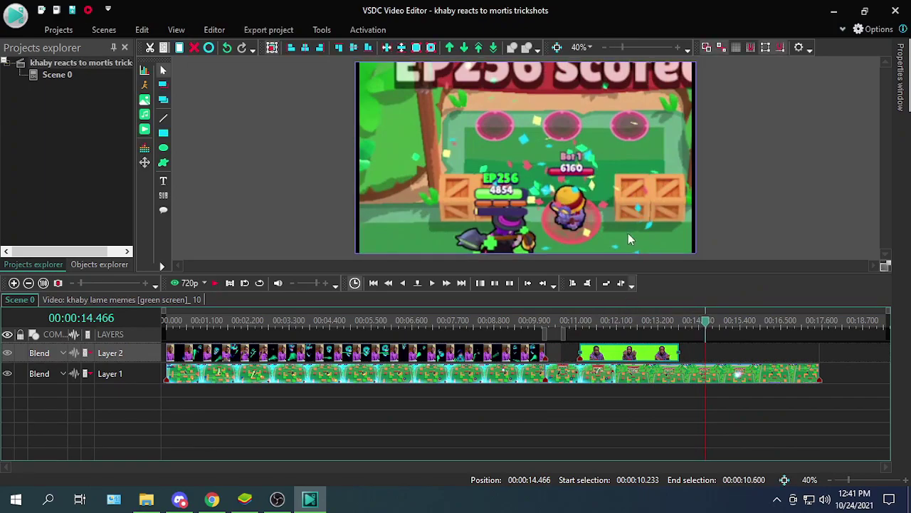
pyautogui.click(639, 376)
pyautogui.rightClick(640, 373)
pyautogui.moveTo(676, 222)
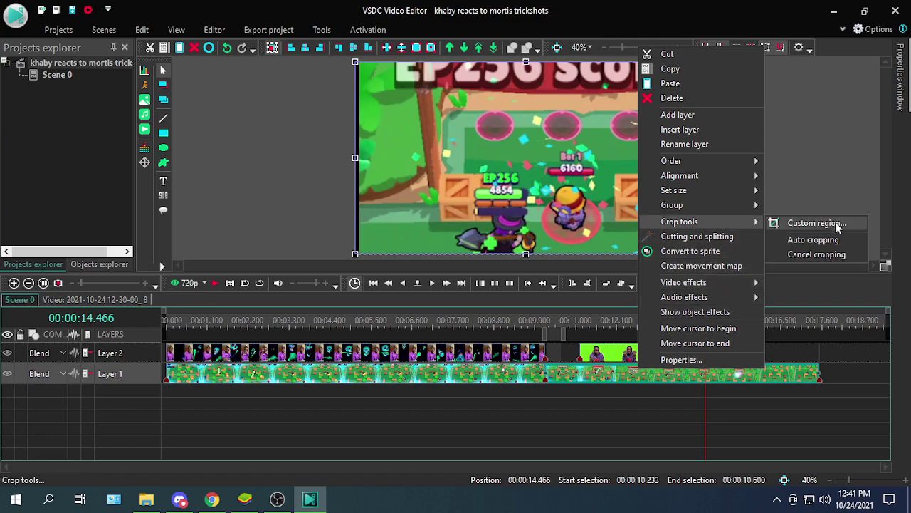
pyautogui.click(792, 227)
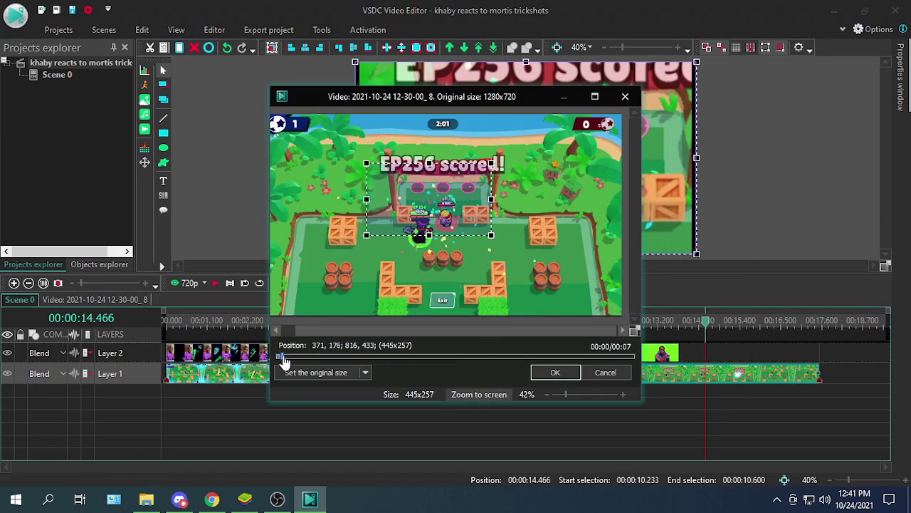
pyautogui.moveTo(278, 358); pyautogui.dragTo(364, 356)
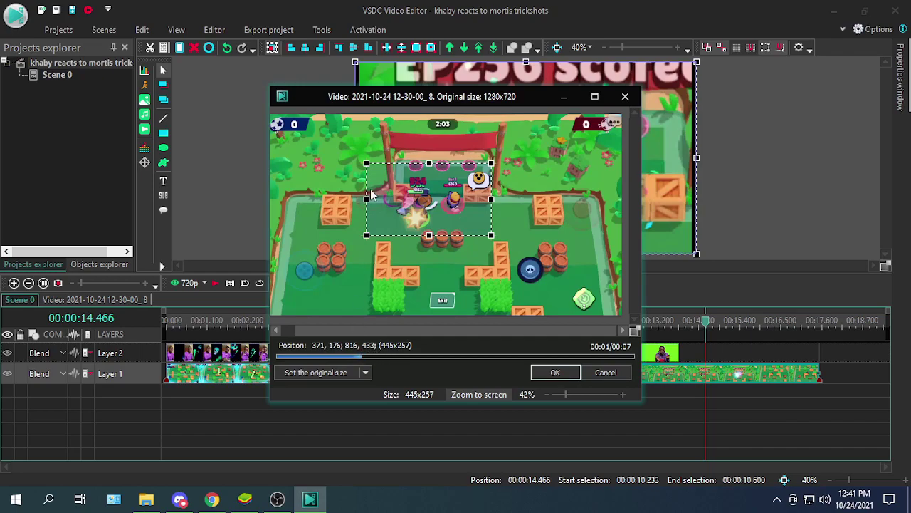
pyautogui.click(606, 372)
# Step: Play the scene from the start of the second gameplay clip until the green-screen clip ends
pyautogui.rightClick(614, 383)
pyautogui.click(652, 336)
pyautogui.click(212, 284)
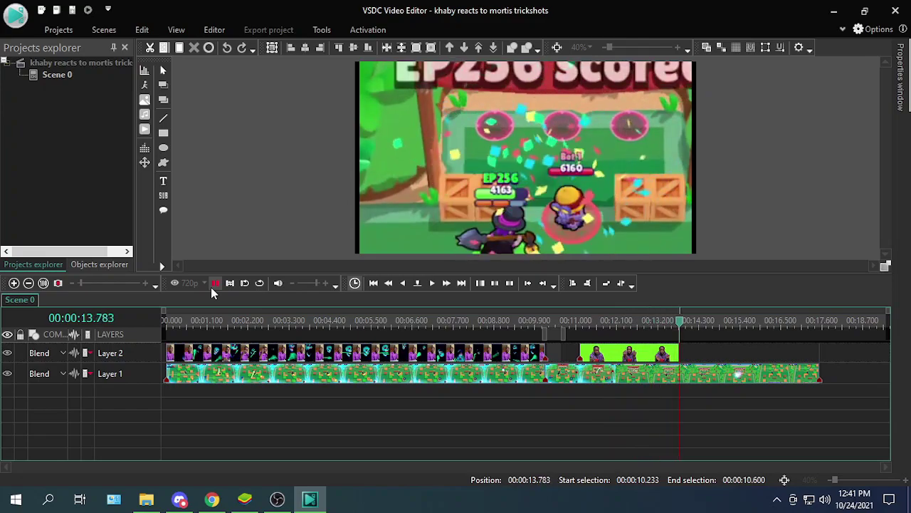
pyautogui.click(211, 287)
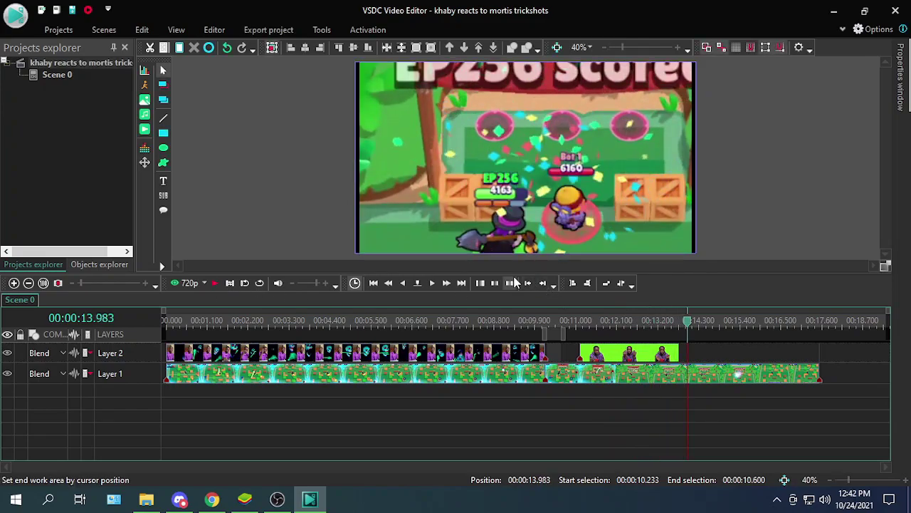
# Step: Try to narrow the second gameplay clip and reposition it in the frame, and undo both changes
pyautogui.click(570, 375)
pyautogui.rightClick(570, 375)
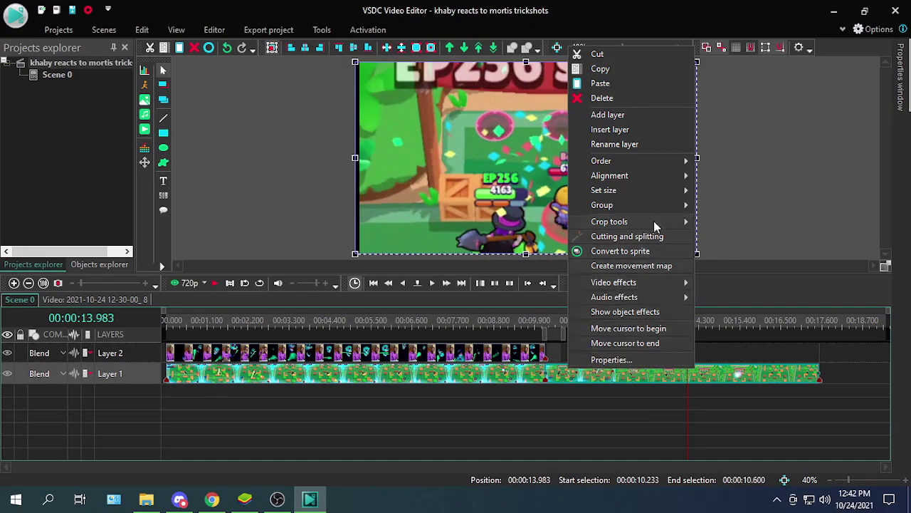
pyautogui.click(733, 227)
pyautogui.click(527, 177)
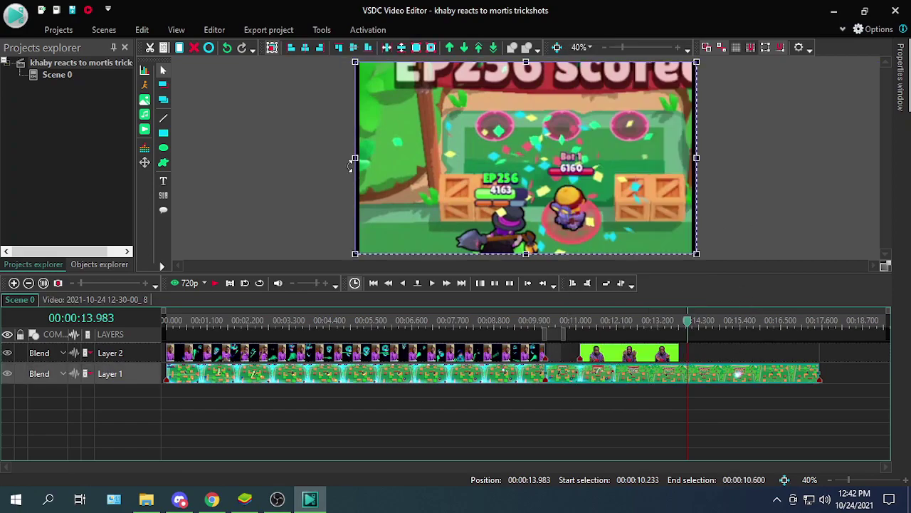
pyautogui.moveTo(358, 157); pyautogui.dragTo(422, 156)
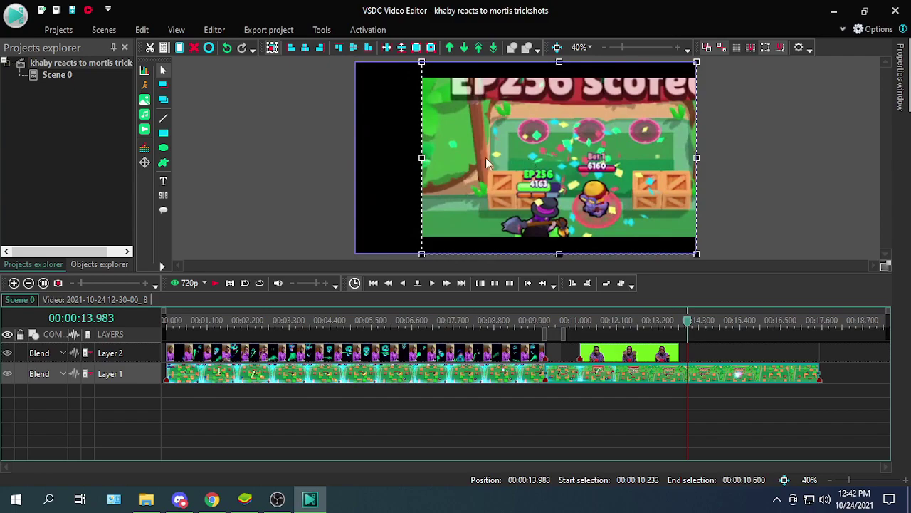
pyautogui.moveTo(422, 160); pyautogui.dragTo(367, 161)
pyautogui.moveTo(697, 158); pyautogui.dragTo(644, 205)
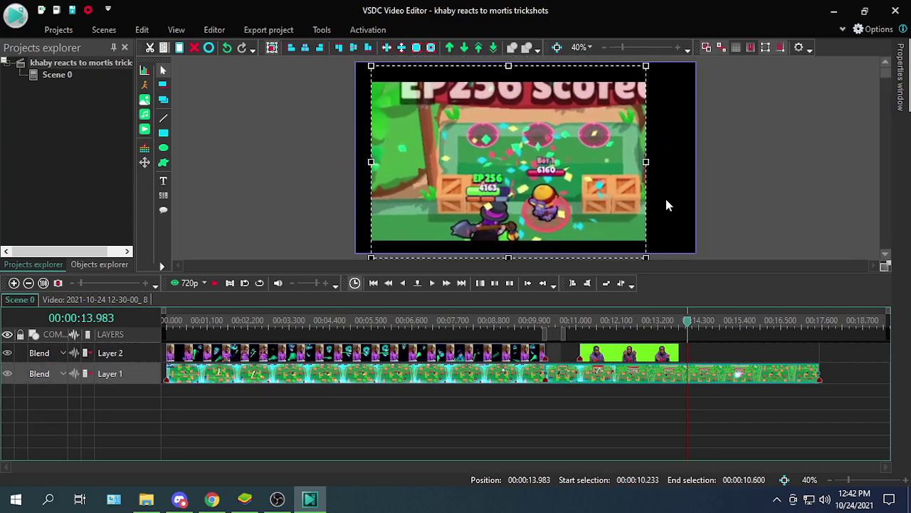
pyautogui.hotkey('ctrl', 'z')
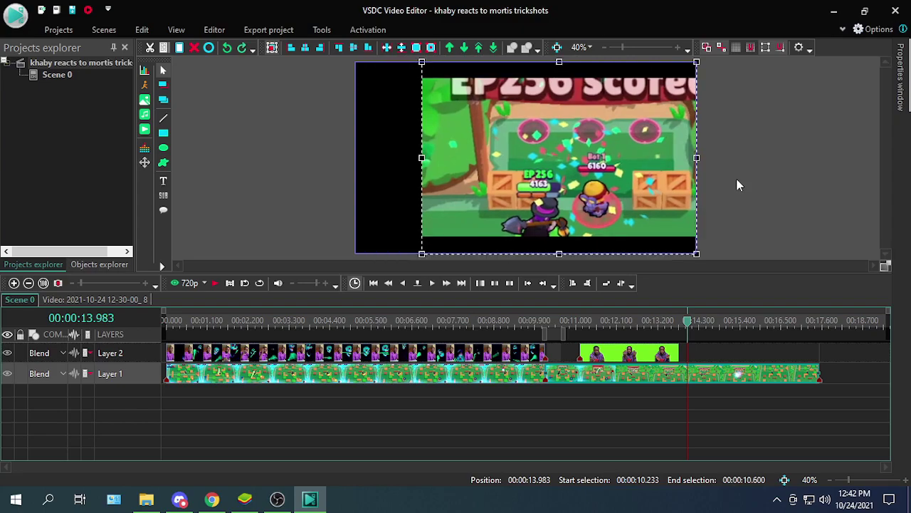
pyautogui.hotkey('ctrl', 'z')
# Step: Shrink the green-screen Khaby clip, place it in the frame's upper-left corner and play the scene from just after the clip junction
pyautogui.click(623, 357)
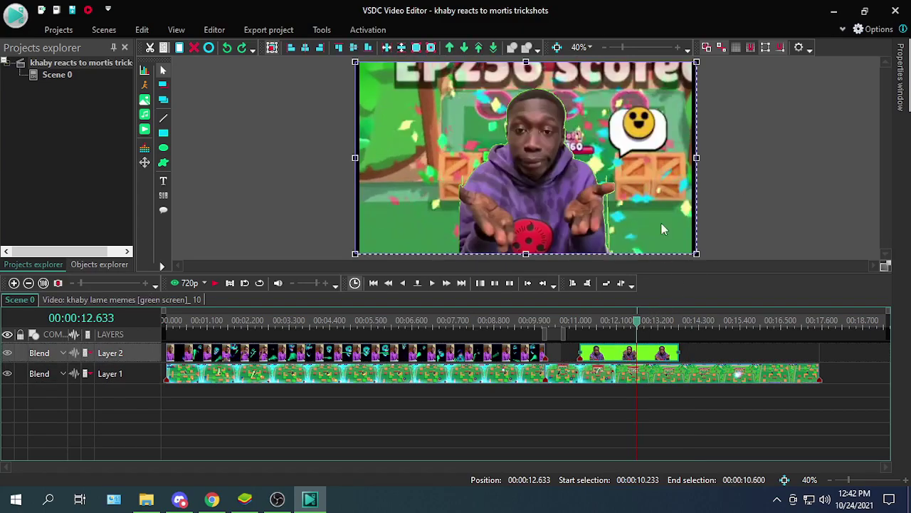
pyautogui.moveTo(695, 62); pyautogui.dragTo(483, 137)
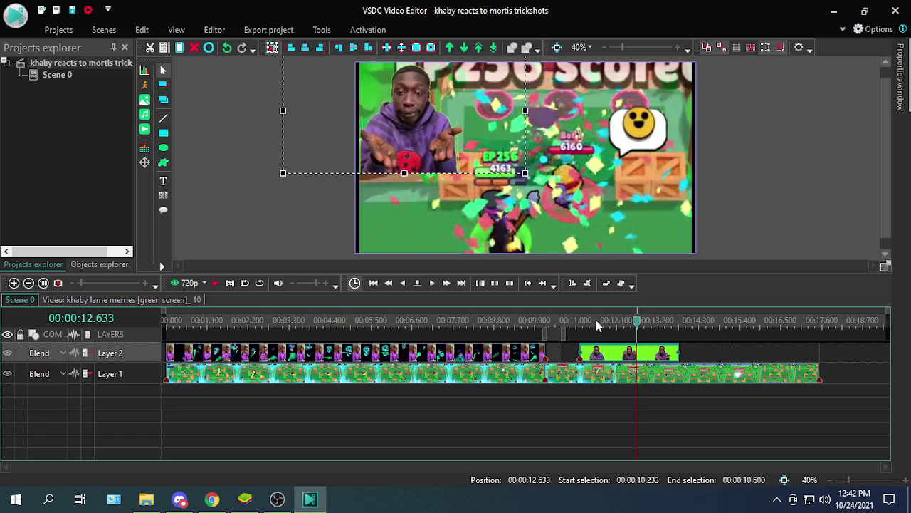
pyautogui.moveTo(577, 325); pyautogui.dragTo(550, 325)
pyautogui.click(213, 282)
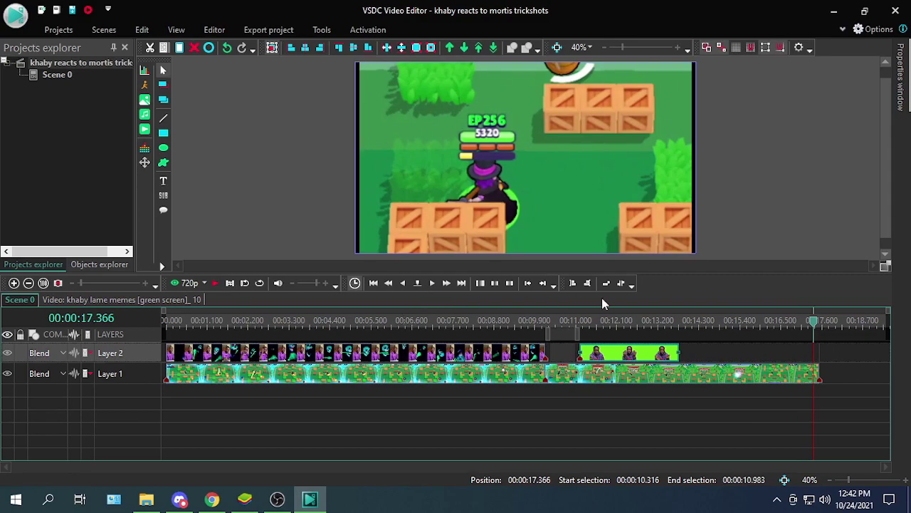
# Step: Replay the scene from 10.266 s through the end of the repositioned green-screen clip
pyautogui.click(566, 324)
pyautogui.moveTo(566, 325); pyautogui.dragTo(550, 325)
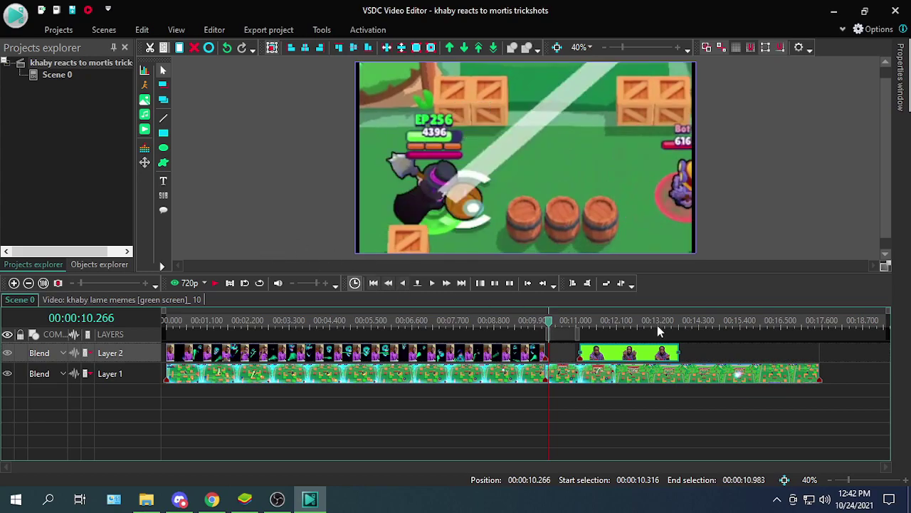
pyautogui.click(212, 284)
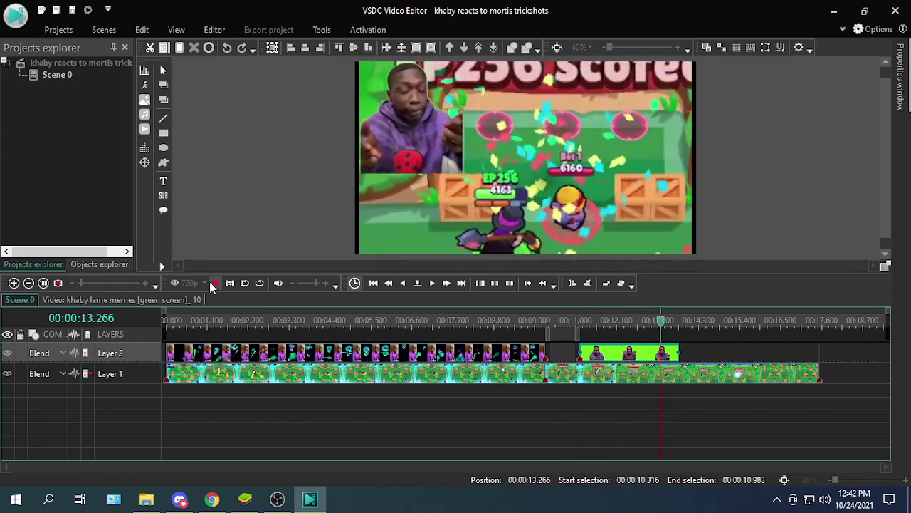
pyautogui.press('space')
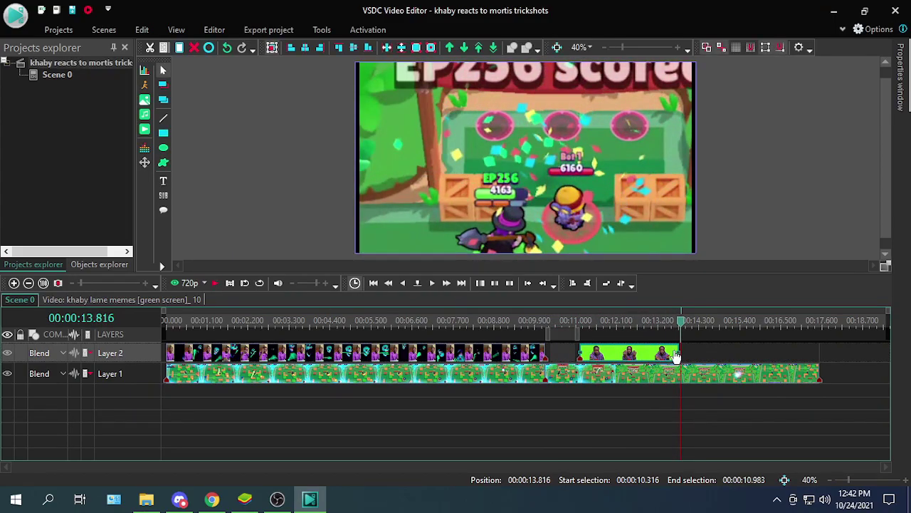
# Step: Split the second gameplay clip at the green-screen clip's end, 13.783 s, and delete the part after the cut
pyautogui.rightClick(674, 354)
pyautogui.click(722, 324)
pyautogui.click(699, 386)
pyautogui.click(700, 378)
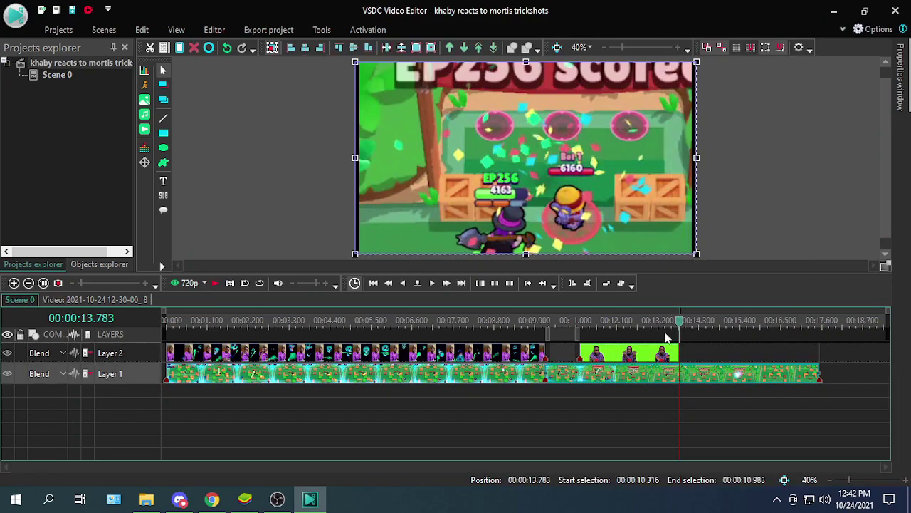
pyautogui.click(214, 29)
pyautogui.click(186, 74)
pyautogui.click(725, 379)
pyautogui.press('Delete')
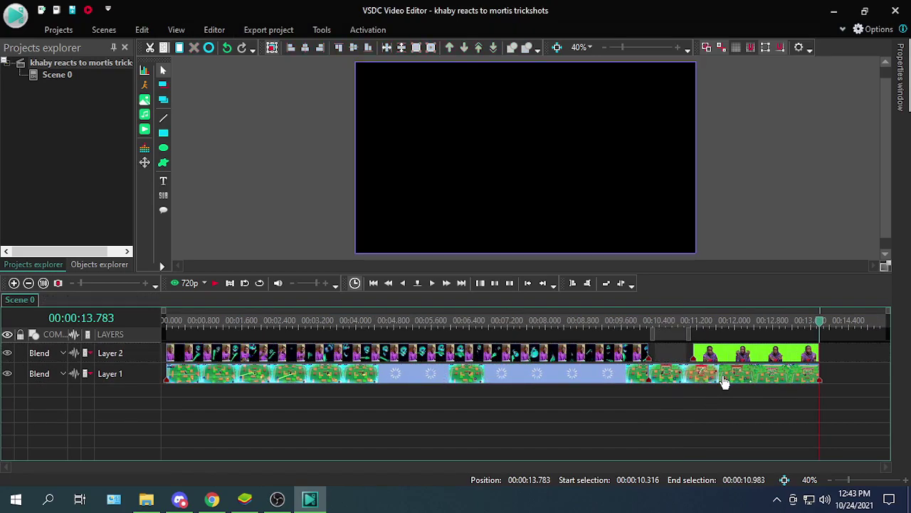
# Step: Play the video from near its beginning until about 8.85 s to review the first reaction and gameplay clips
pyautogui.moveTo(200, 321); pyautogui.dragTo(175, 321)
pyautogui.click(223, 283)
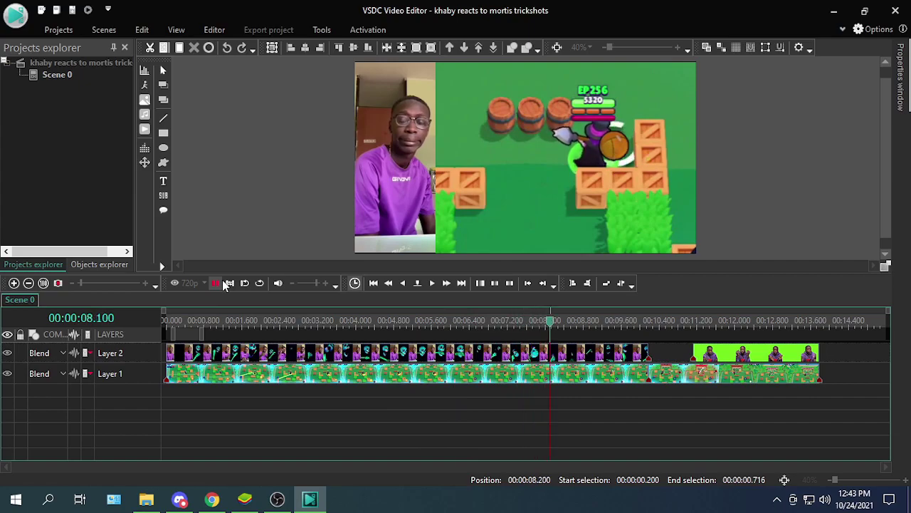
pyautogui.click(223, 284)
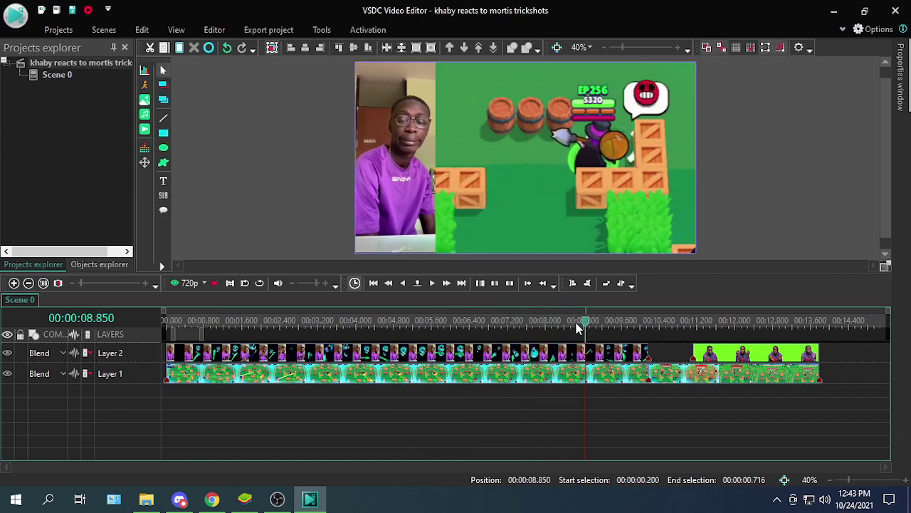
# Step: Split the first gameplay clip at 8.600 s and play the scene from the cut
pyautogui.moveTo(576, 329); pyautogui.dragTo(565, 326)
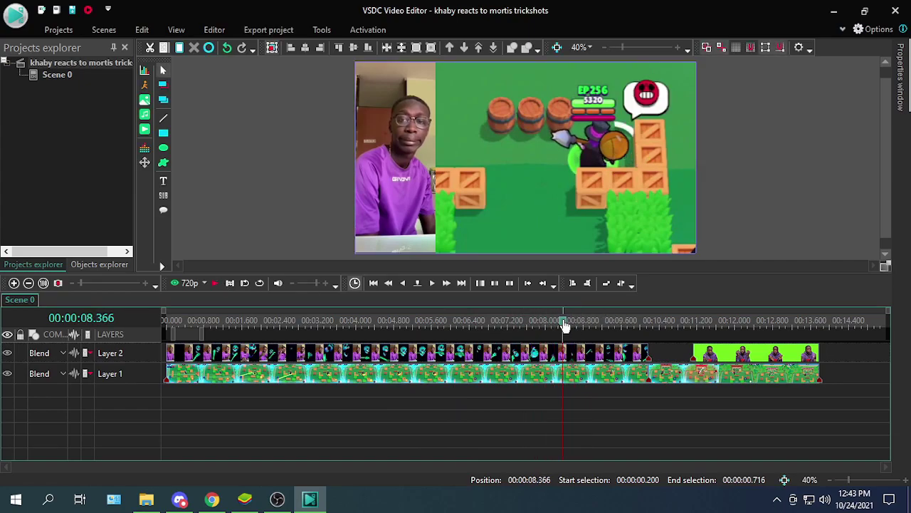
pyautogui.click(568, 323)
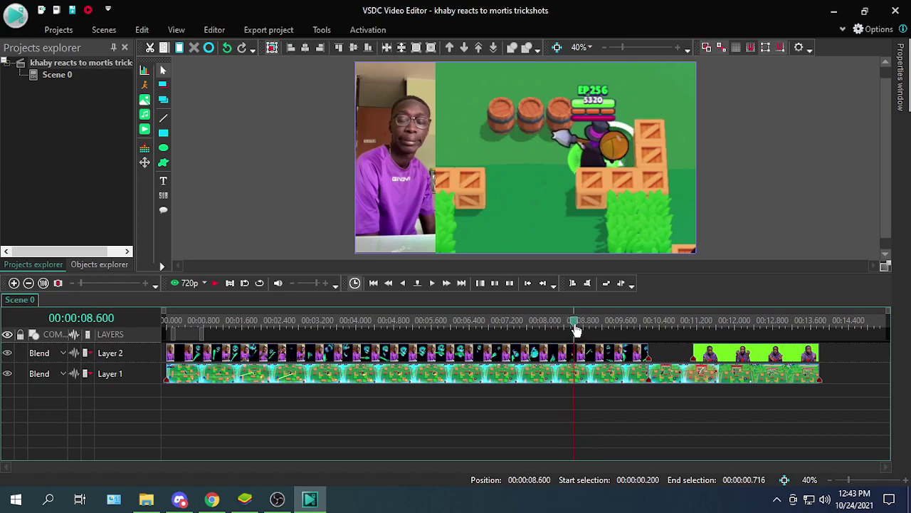
pyautogui.click(569, 375)
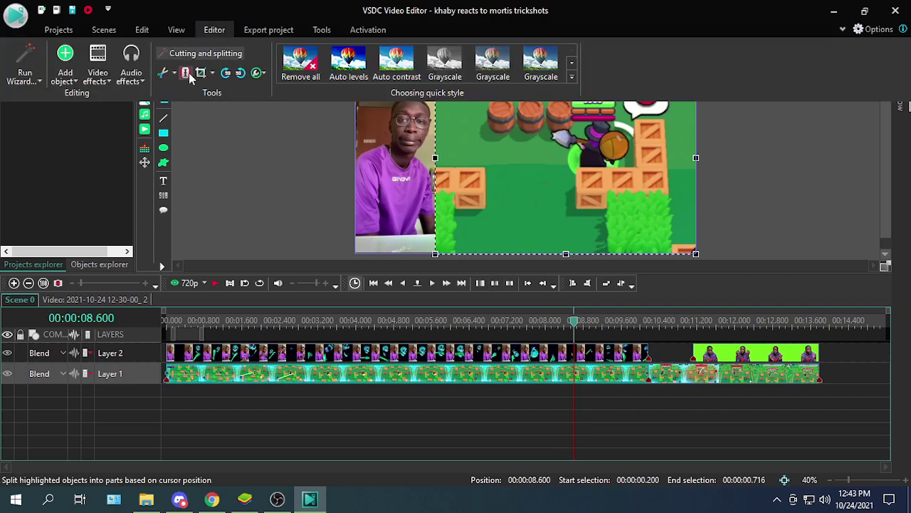
pyautogui.click(531, 426)
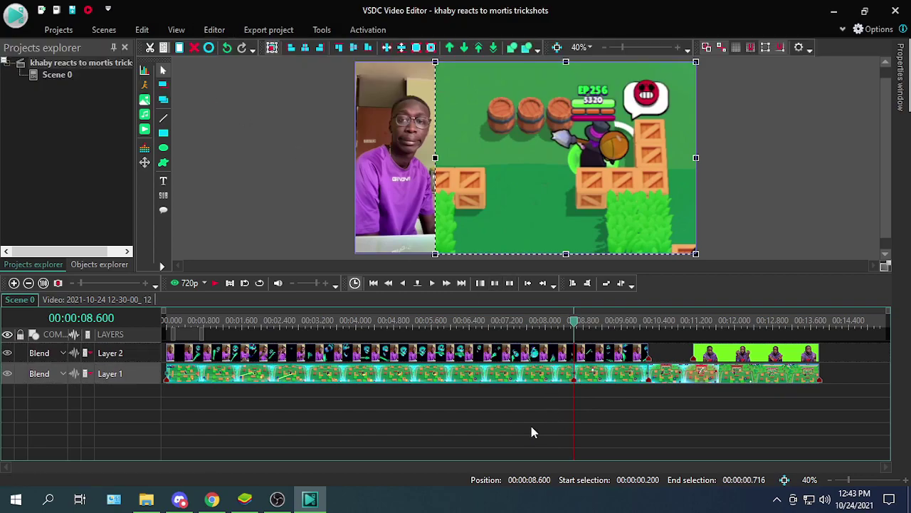
pyautogui.click(218, 283)
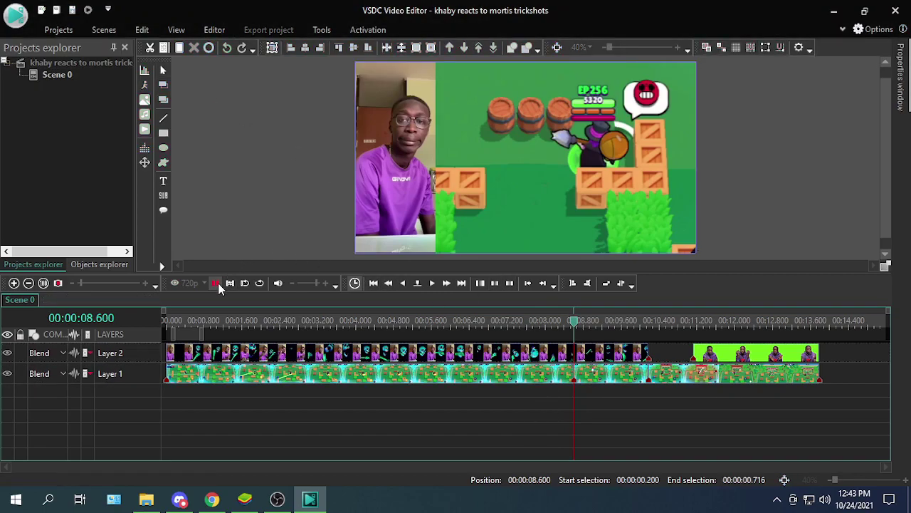
pyautogui.click(218, 282)
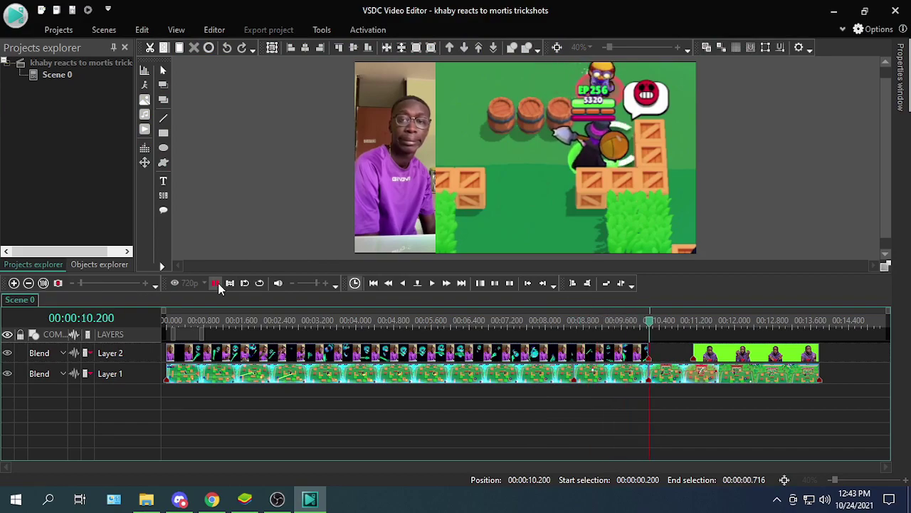
# Step: Crop the gameplay segment after the 8.600 s cut tightly around Mortis and the angry emote bubble
pyautogui.click(596, 329)
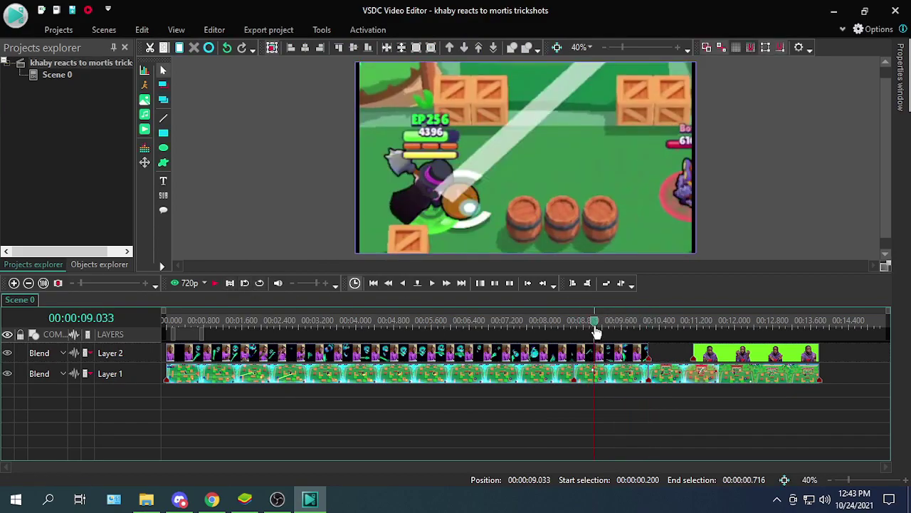
pyautogui.rightClick(597, 376)
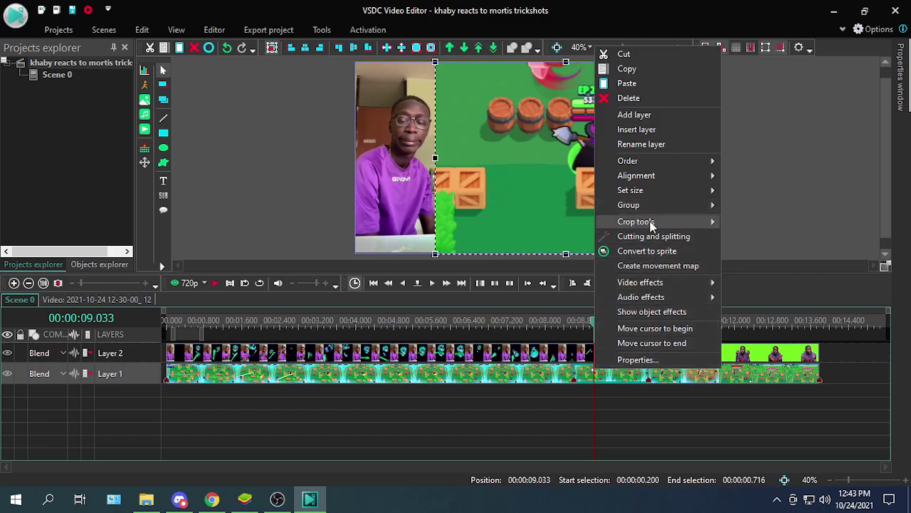
pyautogui.moveTo(676, 223)
pyautogui.click(734, 225)
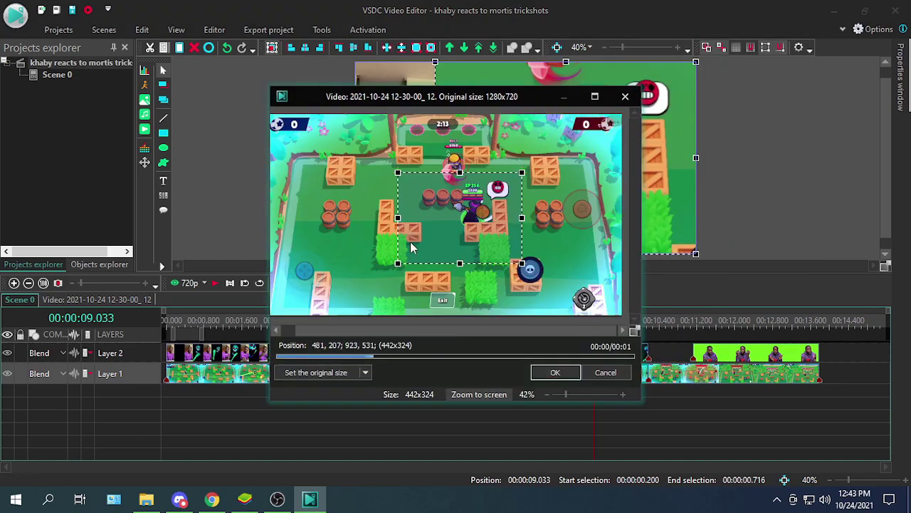
pyautogui.moveTo(394, 265); pyautogui.dragTo(455, 227)
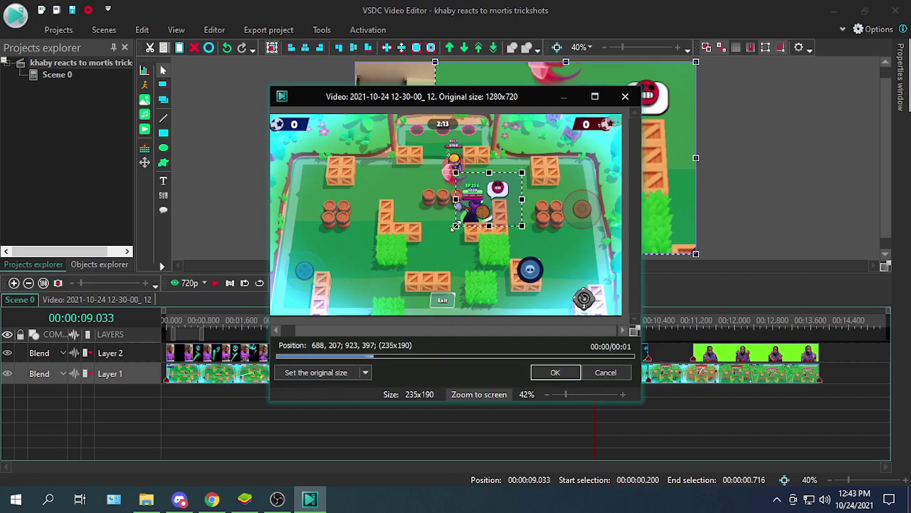
pyautogui.moveTo(522, 172); pyautogui.dragTo(510, 177)
pyautogui.click(555, 373)
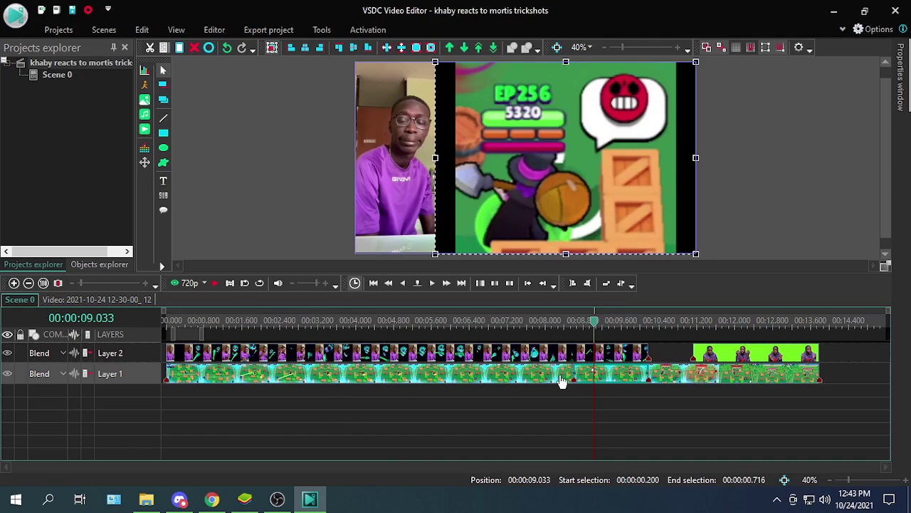
pyautogui.click(516, 439)
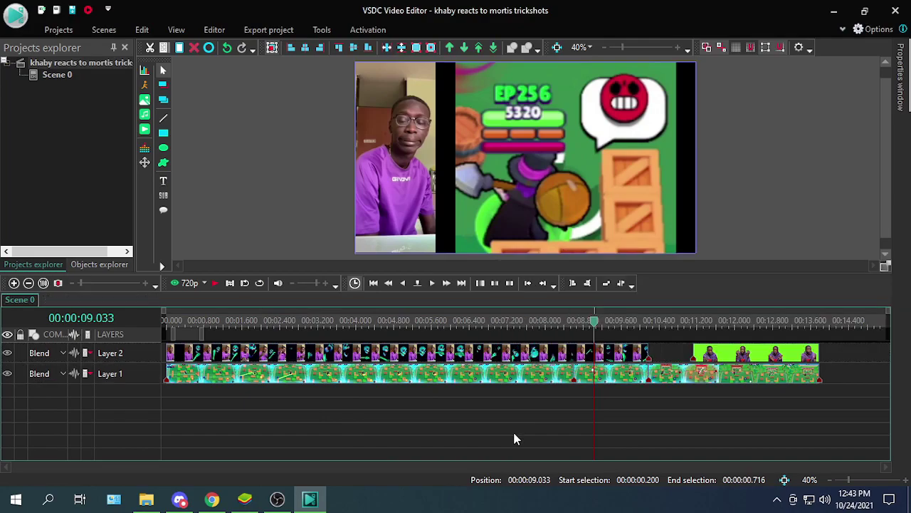
# Step: Import the video Triggered Video Effect Green Screen With Sound.mp4 on a new layer from the cursor position, 9.033 s
pyautogui.click(144, 129)
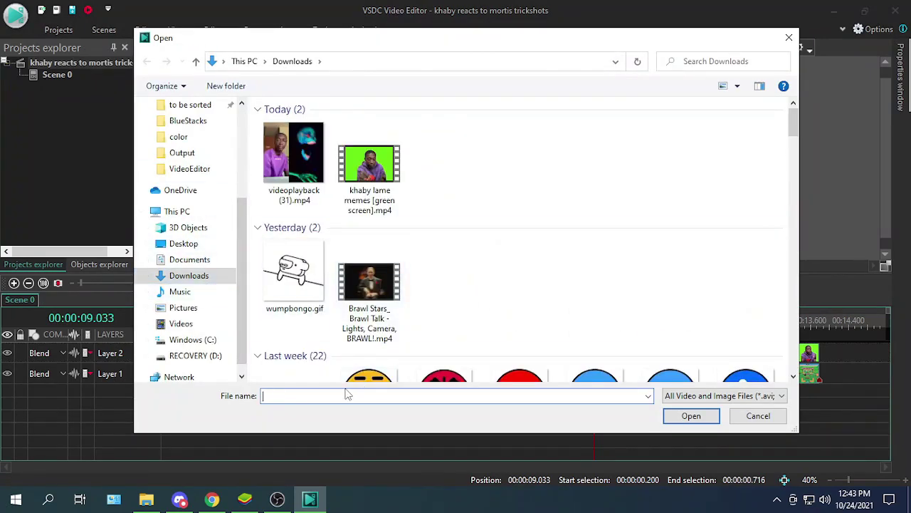
pyautogui.write('trigg')
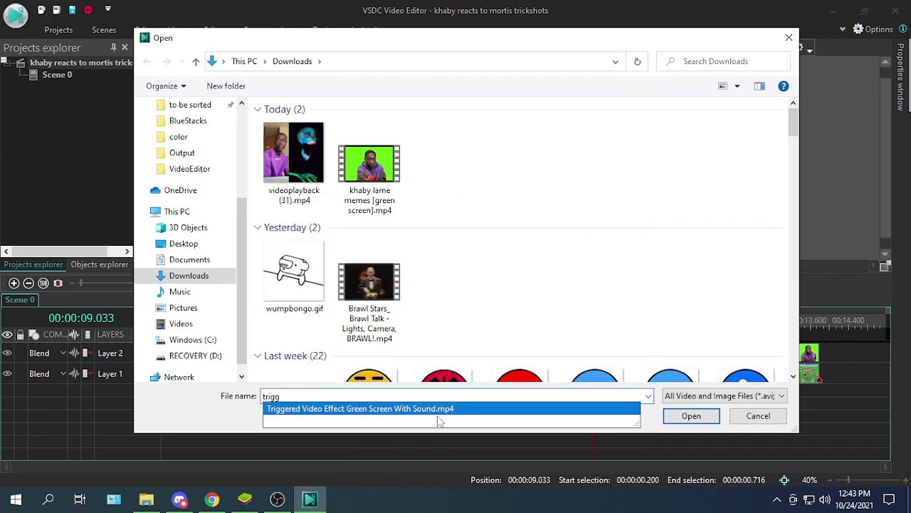
pyautogui.click(691, 415)
pyautogui.click(692, 415)
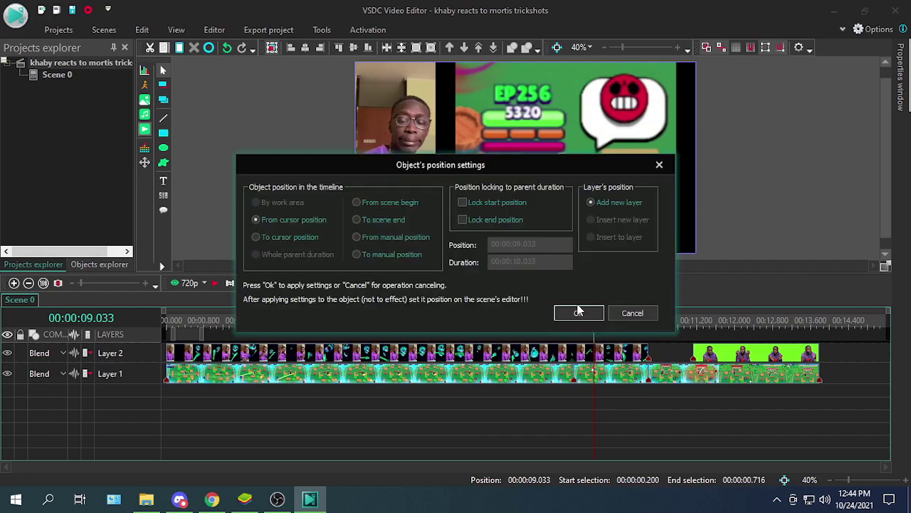
pyautogui.click(580, 312)
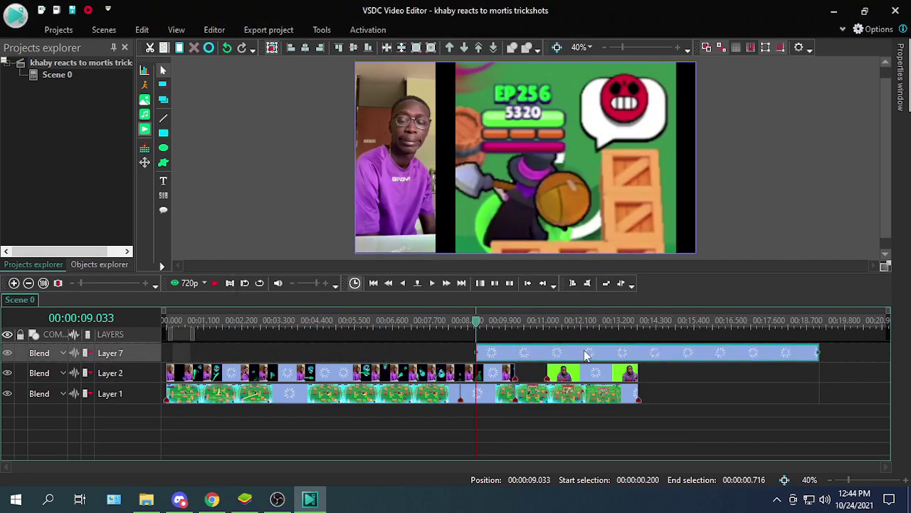
# Step: Move the Triggered clip past the other clips to start at 14.983 s and set its audio volume to -12.0 dB
pyautogui.moveTo(602, 347); pyautogui.dragTo(549, 349)
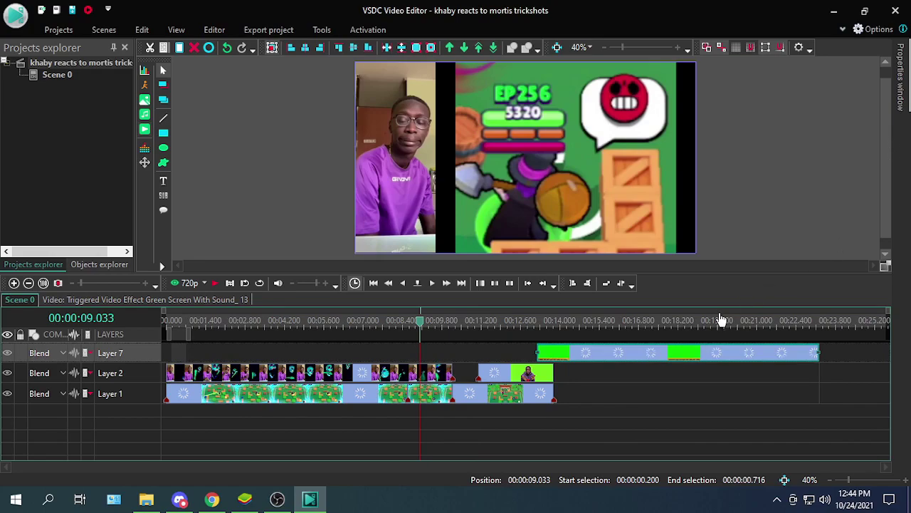
pyautogui.hotkey('ctrl', 'z')
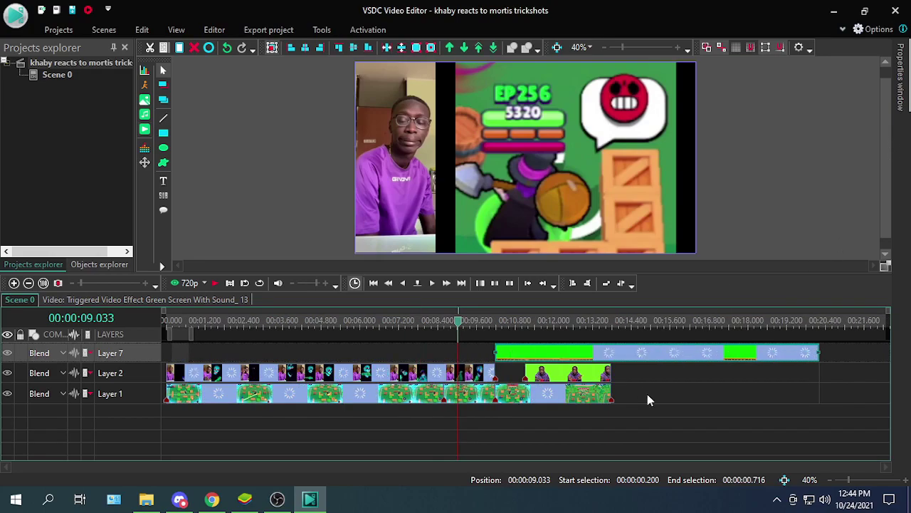
pyautogui.moveTo(555, 356); pyautogui.dragTo(720, 356)
pyautogui.click(901, 74)
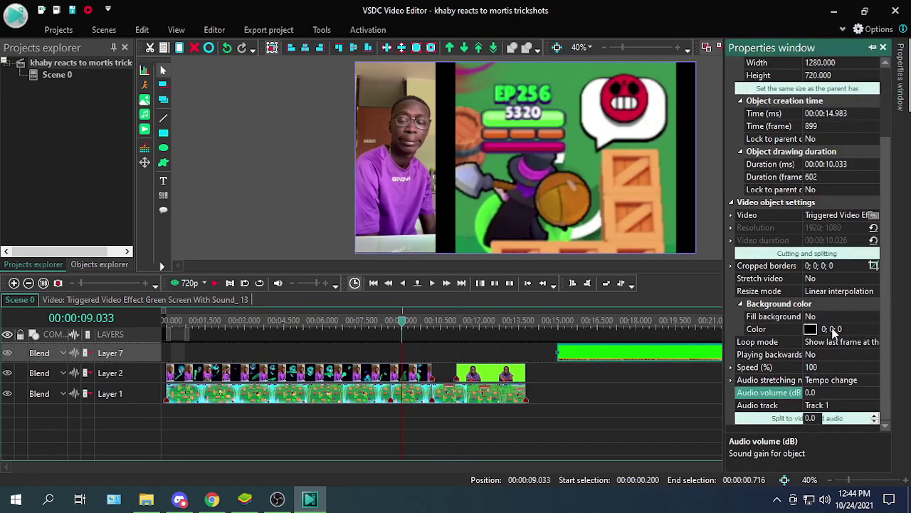
pyautogui.click(819, 393)
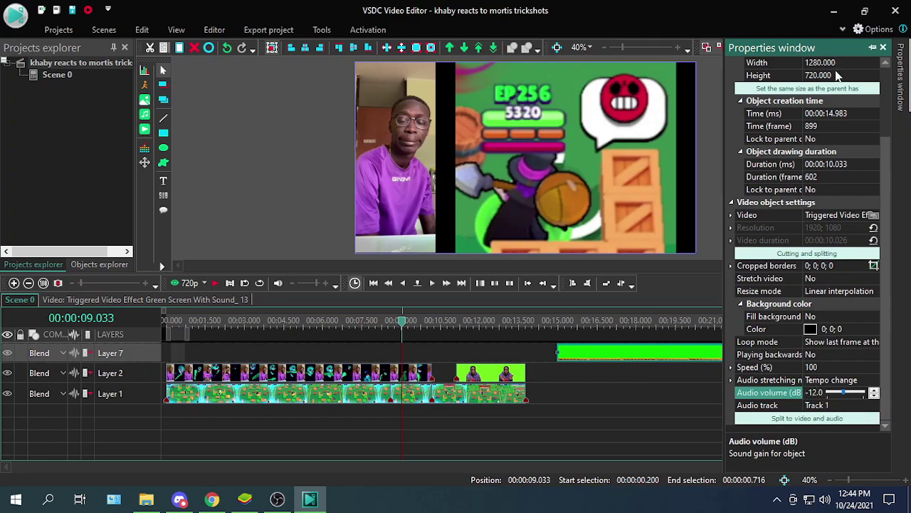
# Step: Play the Triggered clip's beginning and cut off everything before 16.583 s
pyautogui.click(582, 322)
pyautogui.click(215, 282)
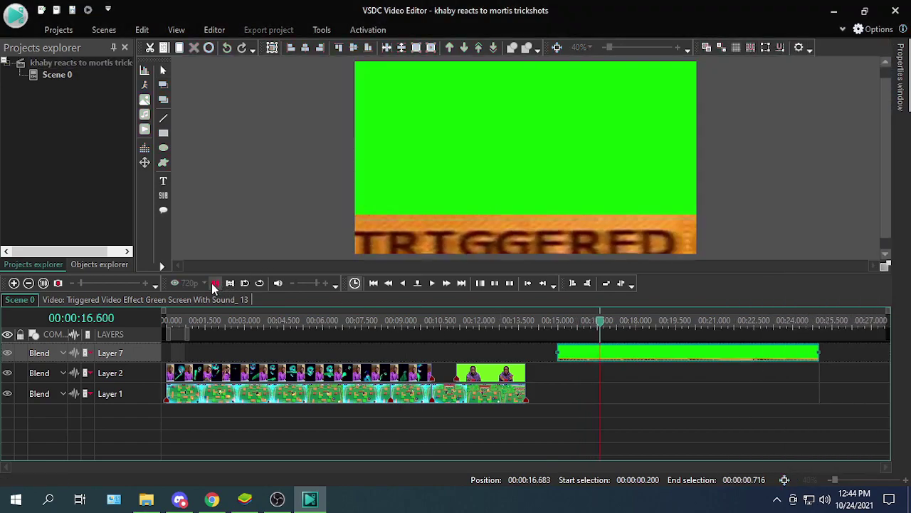
pyautogui.click(211, 282)
pyautogui.click(600, 322)
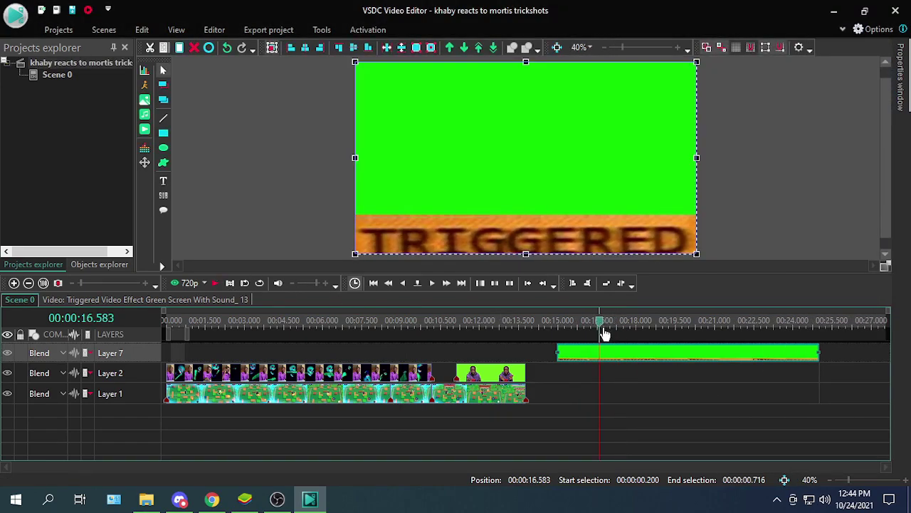
pyautogui.click(215, 29)
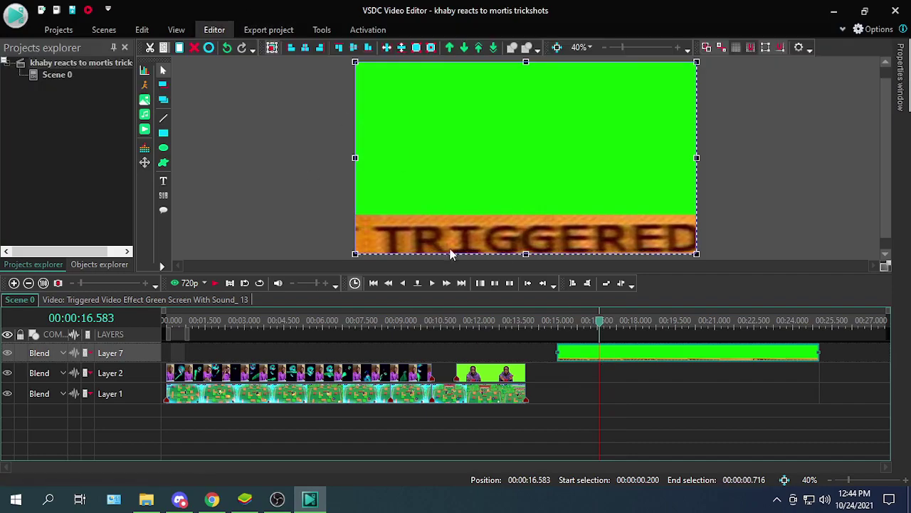
pyautogui.moveTo(557, 353); pyautogui.dragTo(586, 356)
# Step: Apply the Background remover effect to the Triggered clip for the whole parent duration and return to Scene 0
pyautogui.rightClick(670, 358)
pyautogui.click(631, 356)
pyautogui.rightClick(629, 354)
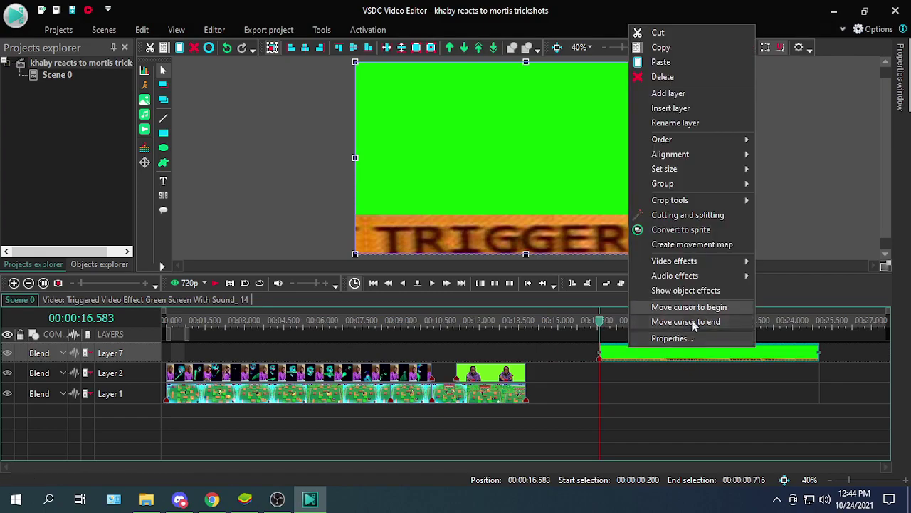
pyautogui.moveTo(703, 259)
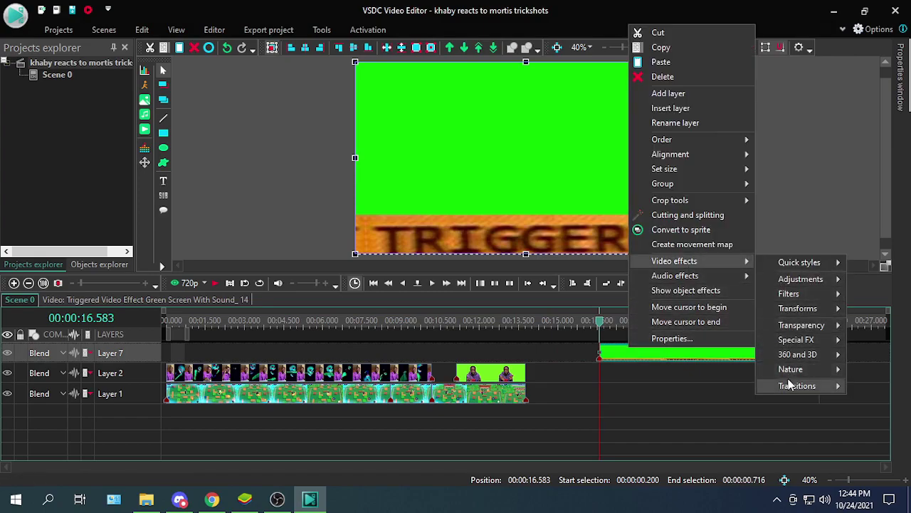
pyautogui.moveTo(794, 311)
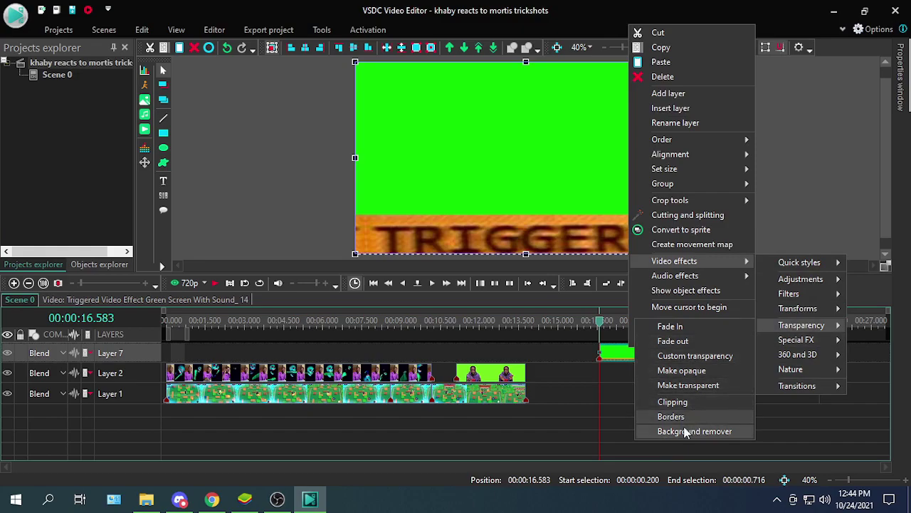
pyautogui.click(684, 430)
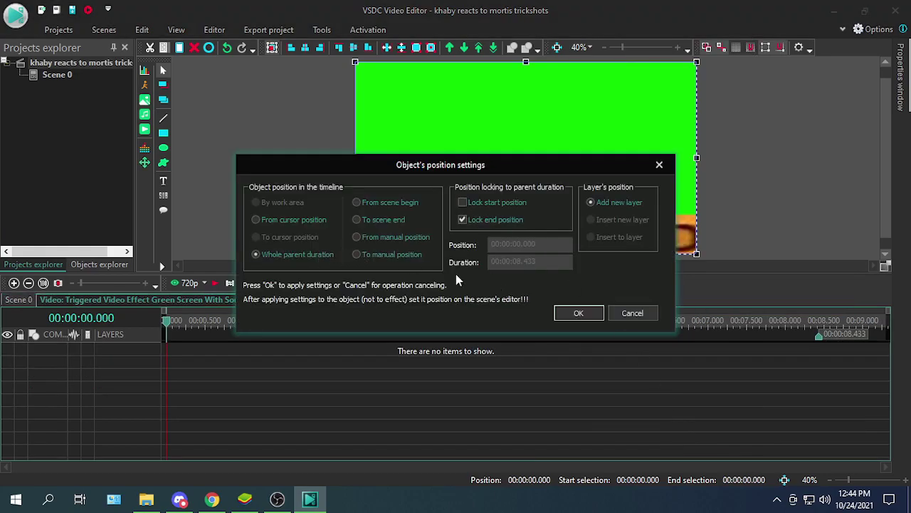
pyautogui.click(578, 312)
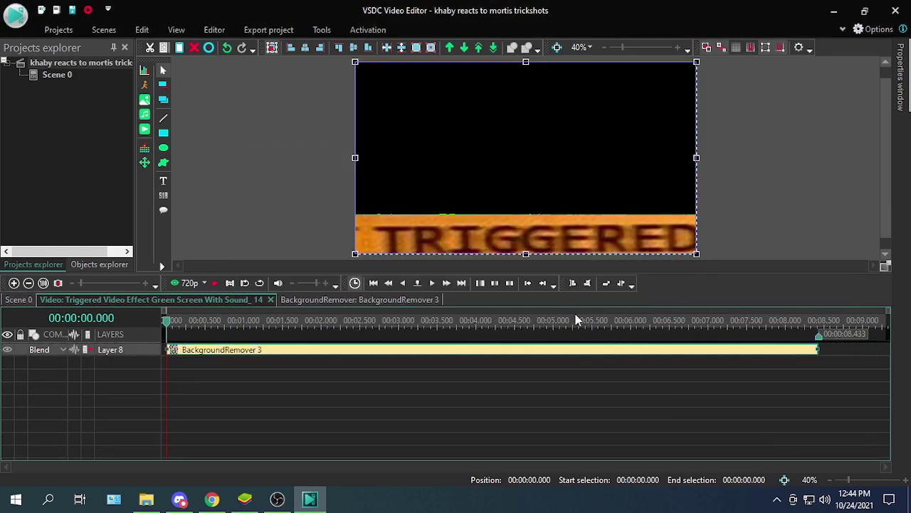
pyautogui.click(43, 300)
# Step: Move the Triggered clip back along the timeline, above the cropped close-up segment of the first gameplay clip
pyautogui.moveTo(650, 356); pyautogui.dragTo(484, 353)
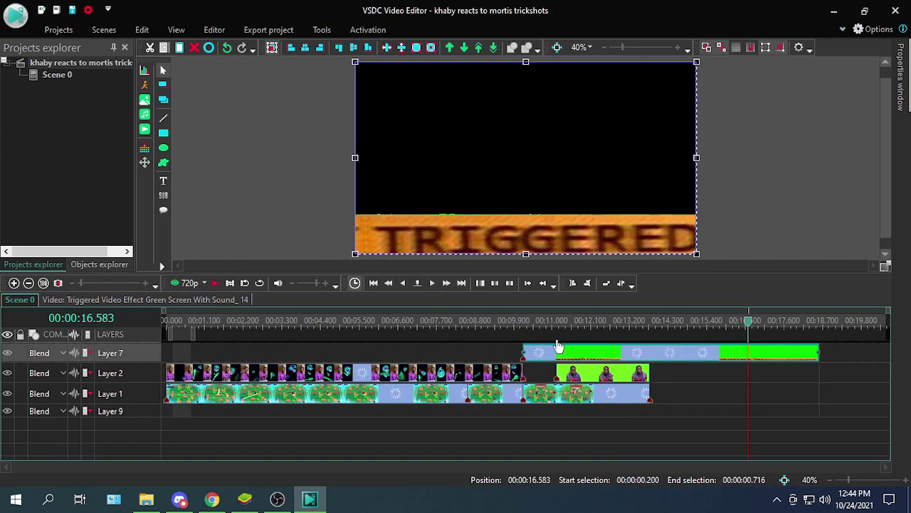
pyautogui.moveTo(547, 326); pyautogui.dragTo(521, 329)
pyautogui.moveTo(555, 353); pyautogui.dragTo(508, 354)
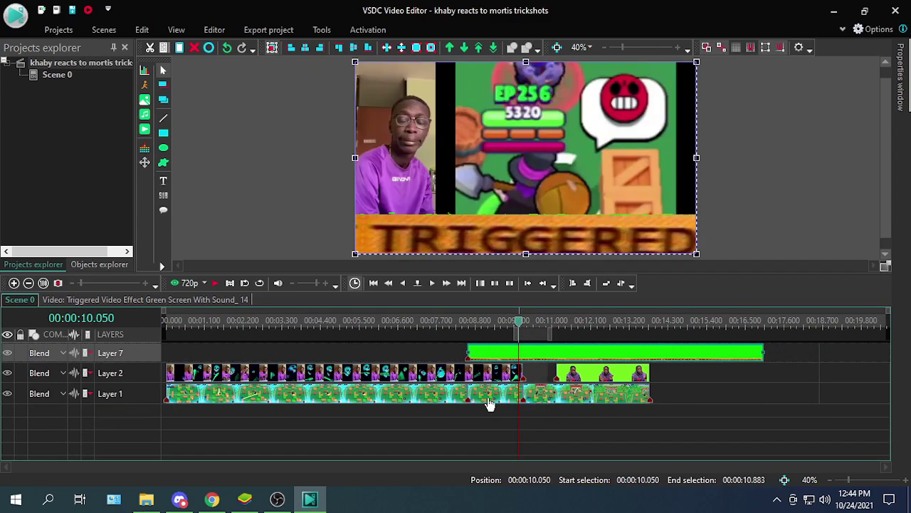
# Step: Place the cursor at the close-up segment's start, 8.600 s, and align the Triggered clip's start with it
pyautogui.click(490, 399)
pyautogui.rightClick(515, 396)
pyautogui.click(541, 348)
pyautogui.click(509, 420)
pyautogui.click(534, 354)
pyautogui.rightClick(534, 354)
pyautogui.click(525, 429)
pyautogui.click(522, 357)
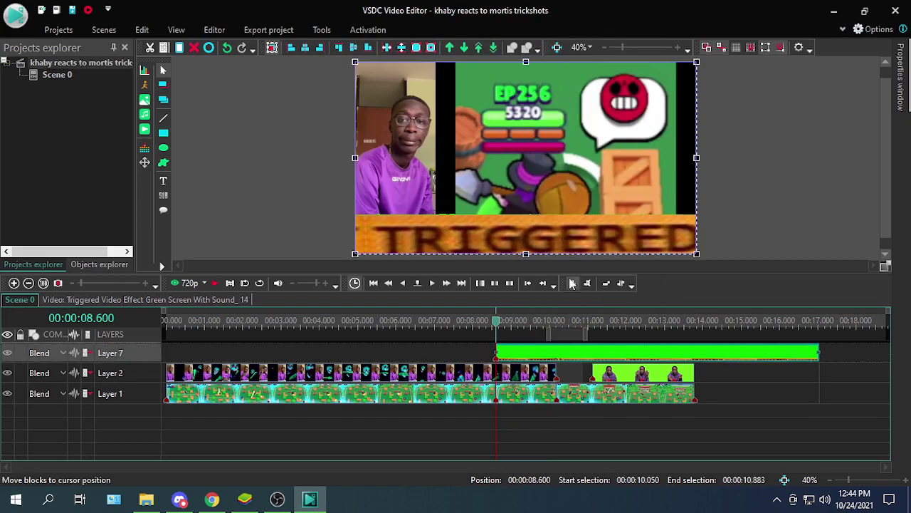
pyautogui.click(455, 356)
# Step: Shrink the Triggered overlay from its upper-left corner so that it spans only the gameplay area beside Khaby
pyautogui.click(497, 234)
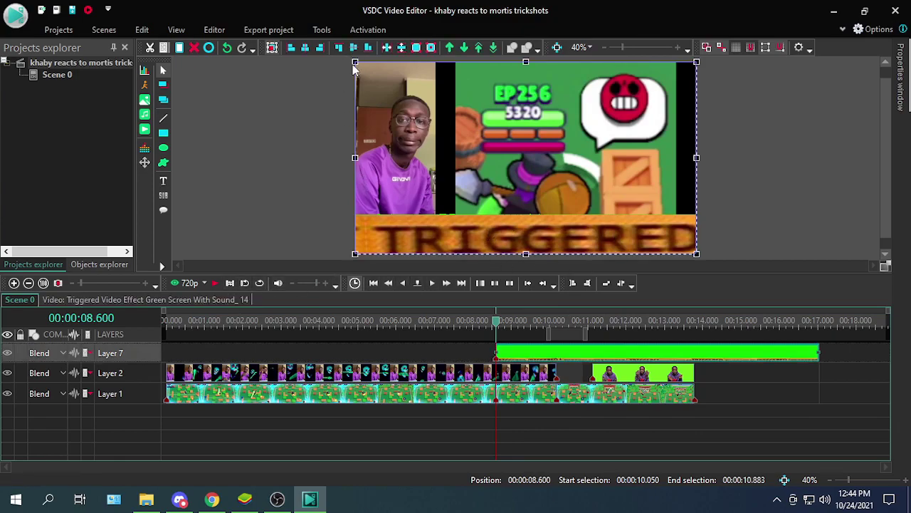
pyautogui.moveTo(354, 66); pyautogui.dragTo(412, 74)
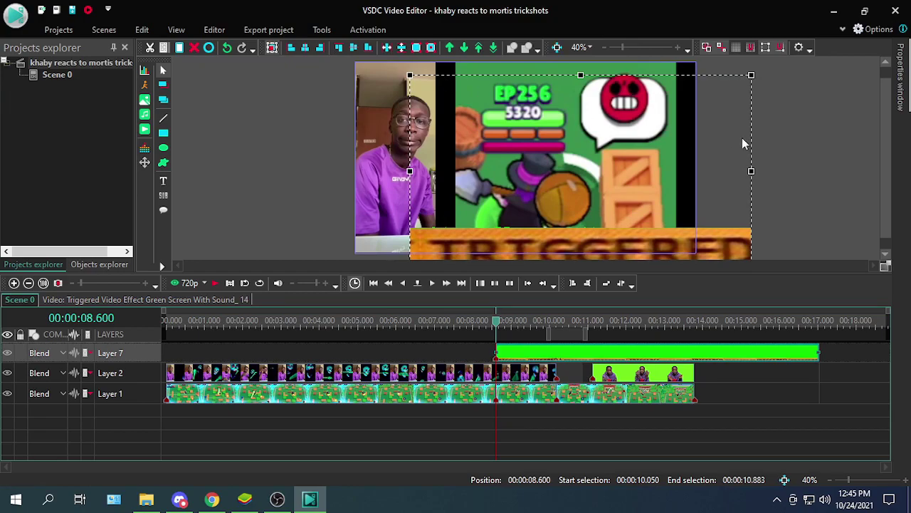
pyautogui.hotkey('ctrl', 'z')
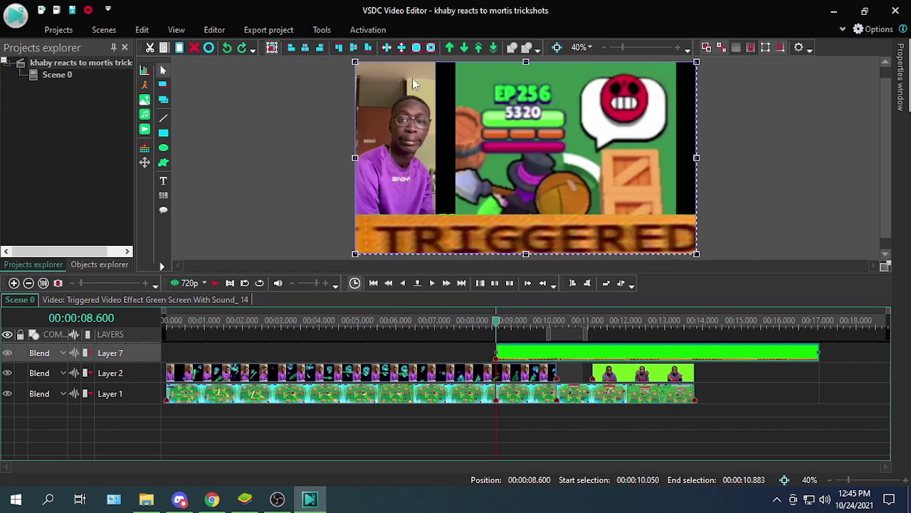
pyautogui.moveTo(355, 62); pyautogui.dragTo(435, 106)
pyautogui.click(790, 212)
# Step: Preview the Triggered overlay and place the cursor at the end of the close-up gameplay segment, 10.183 s
pyautogui.moveTo(472, 322); pyautogui.dragTo(453, 326)
pyautogui.click(216, 283)
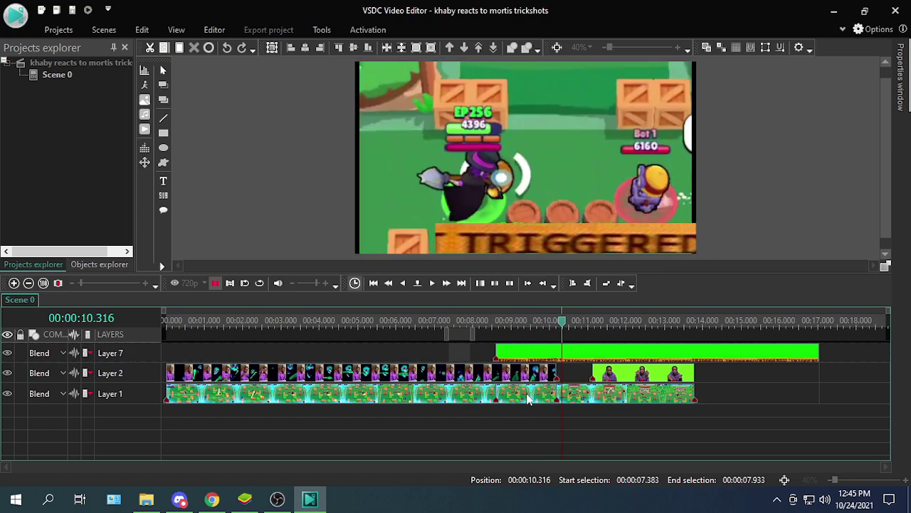
pyautogui.click(529, 399)
pyautogui.rightClick(530, 393)
pyautogui.click(584, 359)
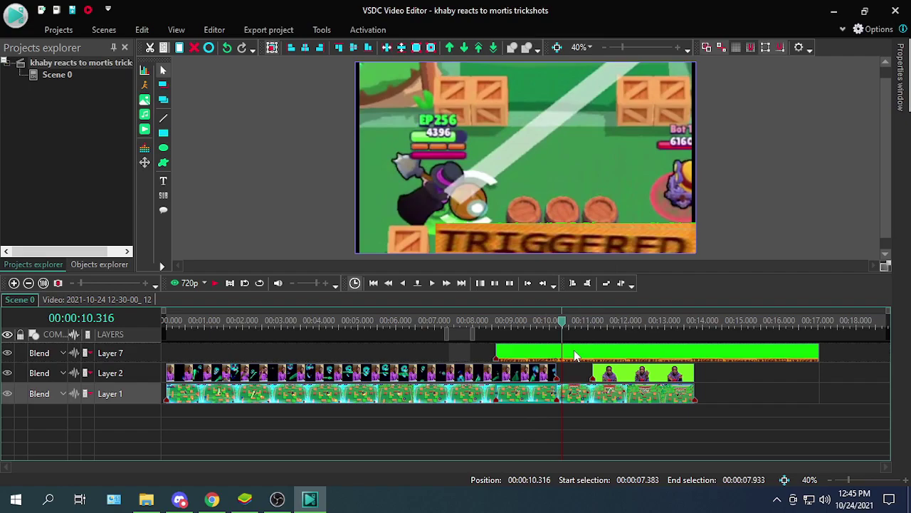
# Step: Cut off the part of the Triggered clip after 10.183 s and preview the edit from 7.250 s
pyautogui.click(574, 354)
pyautogui.click(214, 29)
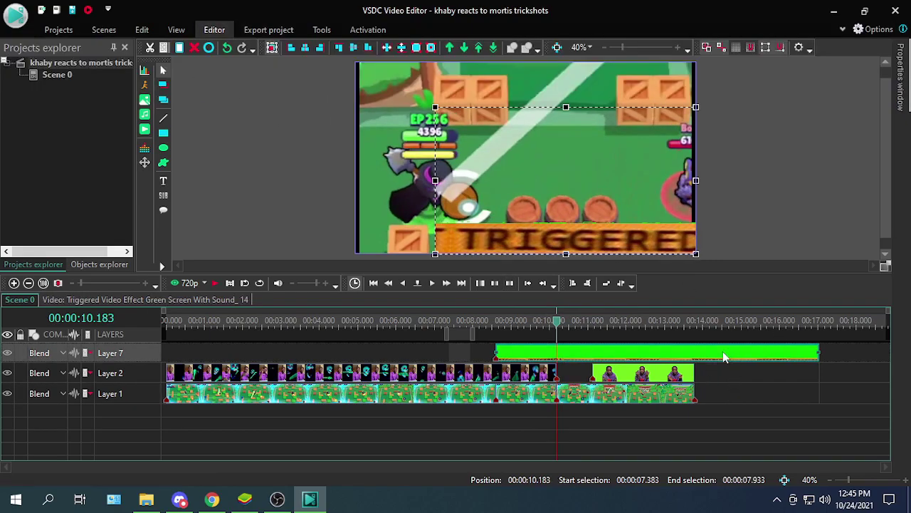
pyautogui.hotkey('ctrl', 'k')
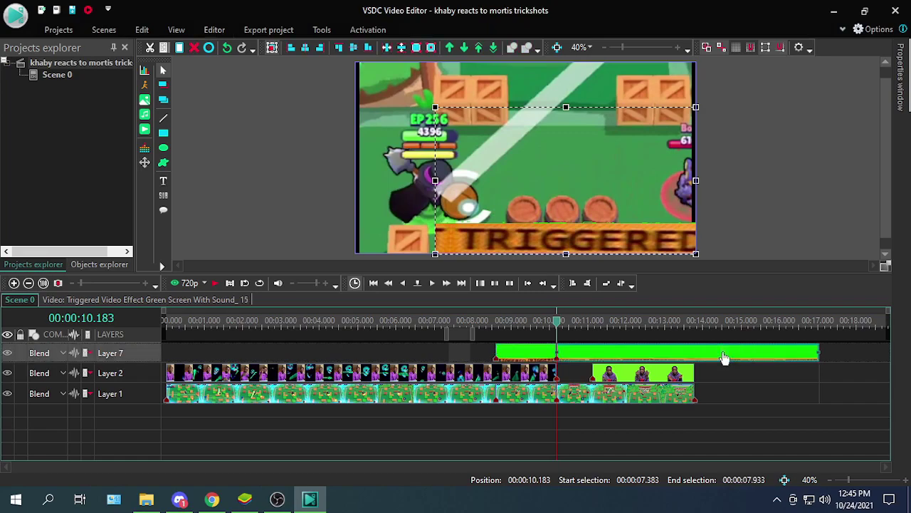
pyautogui.press('Delete')
pyautogui.moveTo(592, 326); pyautogui.dragTo(511, 326)
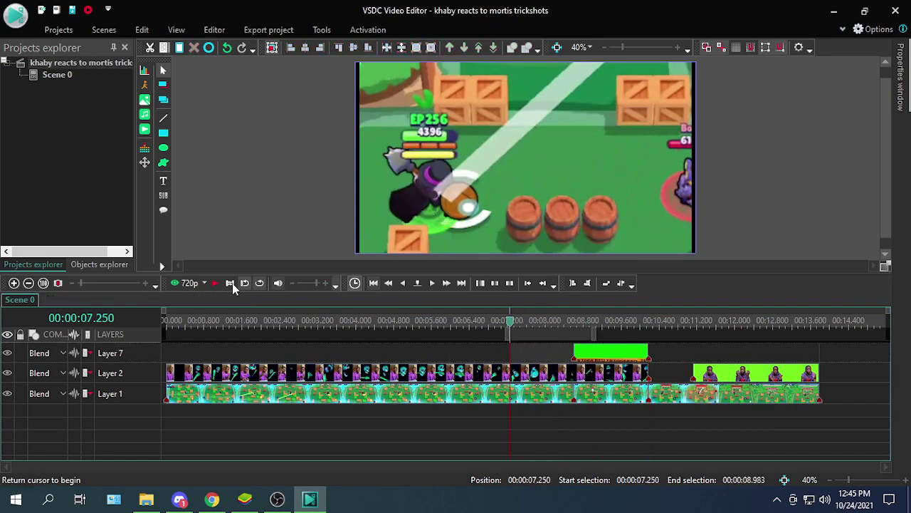
pyautogui.click(216, 282)
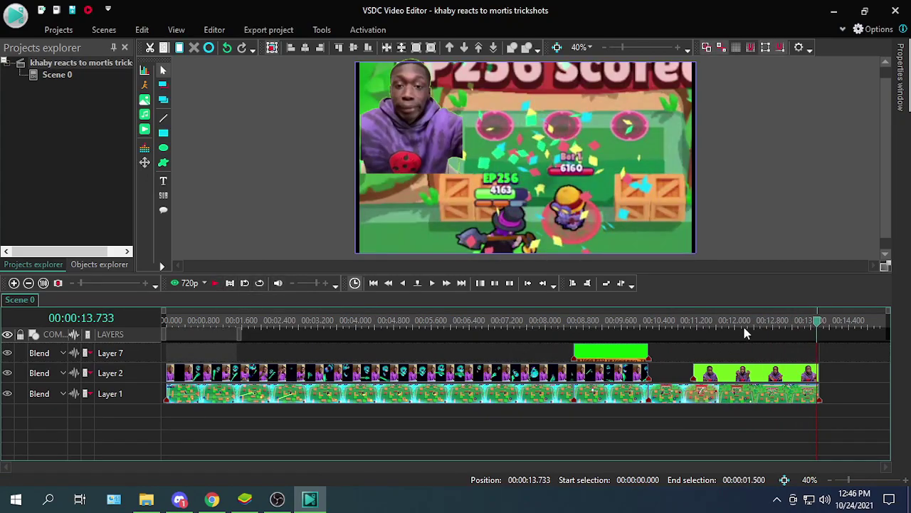
# Step: Insert the shorts outro video from the Videos folder on a new layer at the end of the last gameplay clip, 13.783 s
pyautogui.rightClick(724, 390)
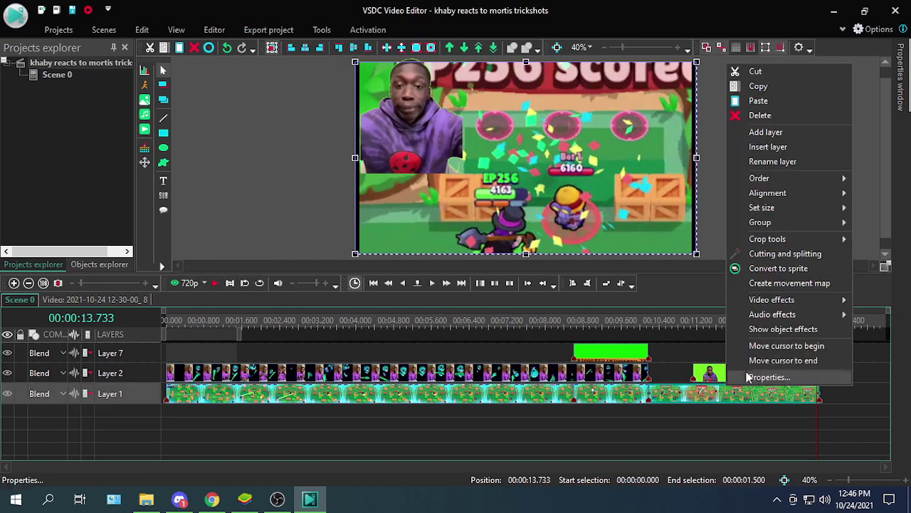
pyautogui.click(762, 360)
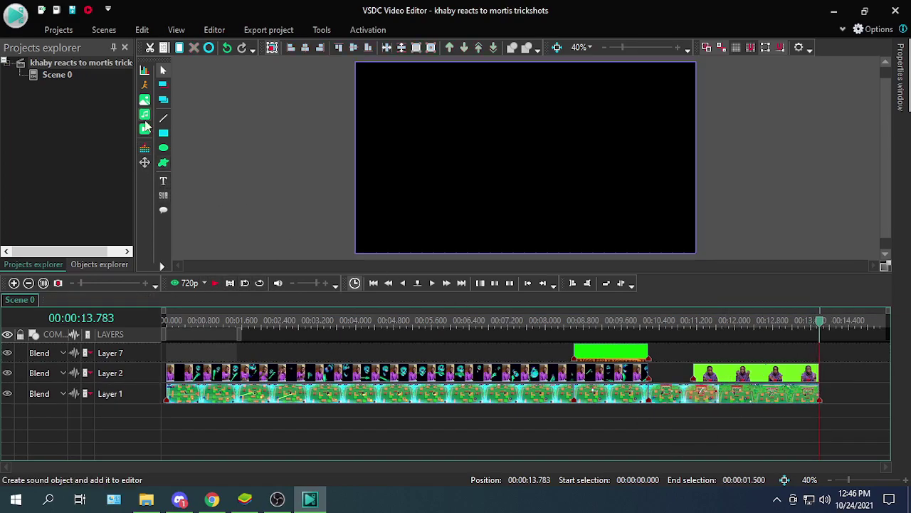
pyautogui.click(145, 129)
pyautogui.scroll(-3, 203, 256)
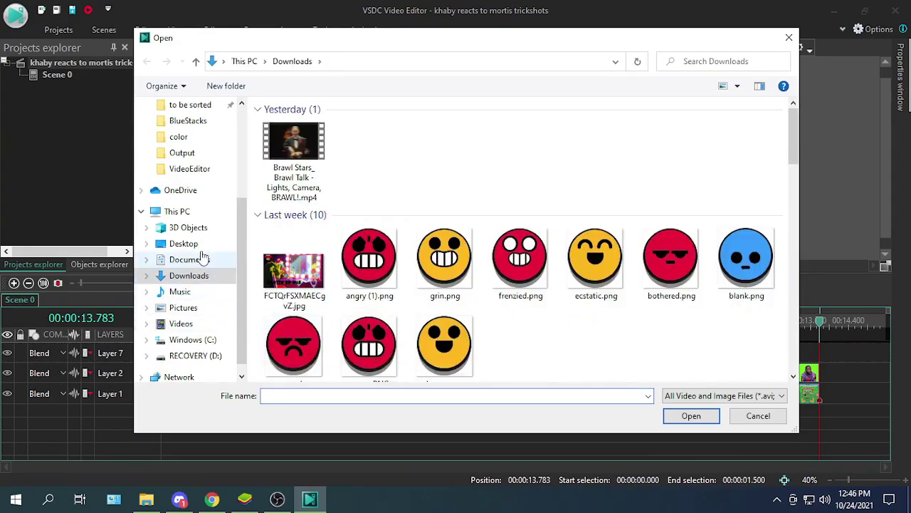
pyautogui.click(182, 323)
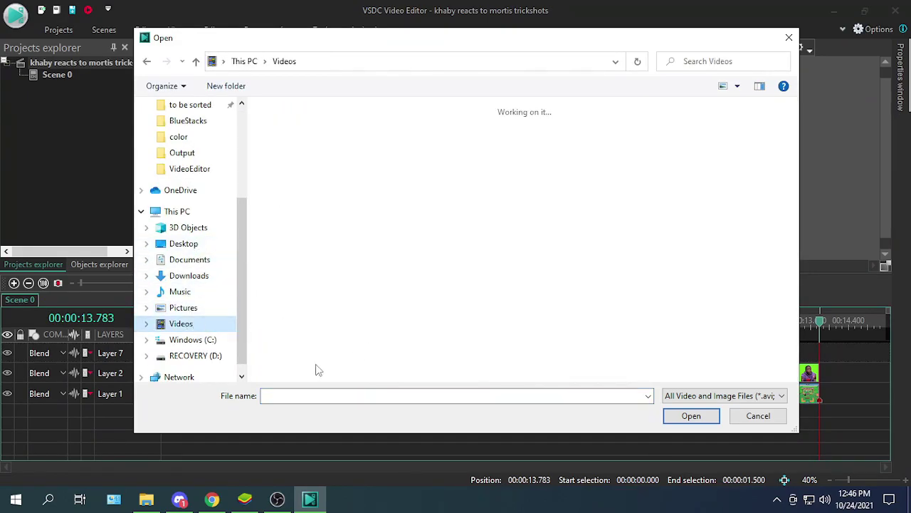
pyautogui.click(292, 395)
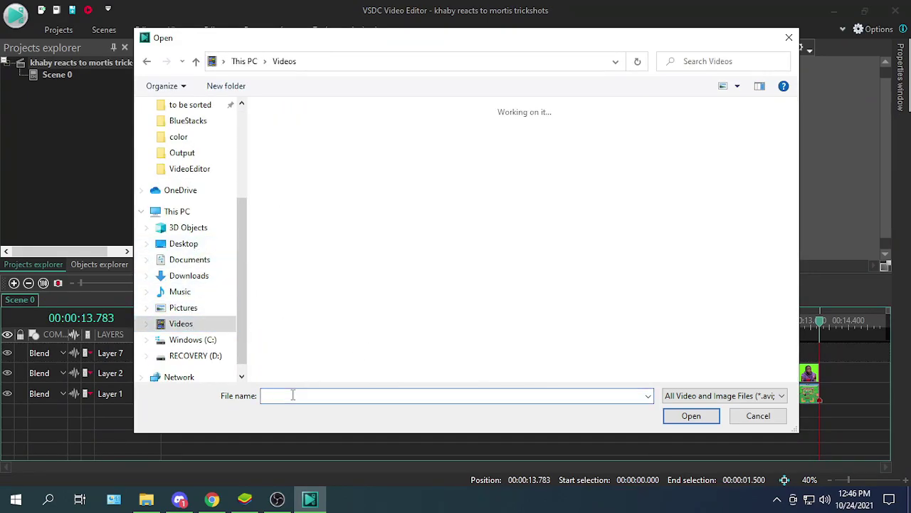
pyautogui.write('sho')
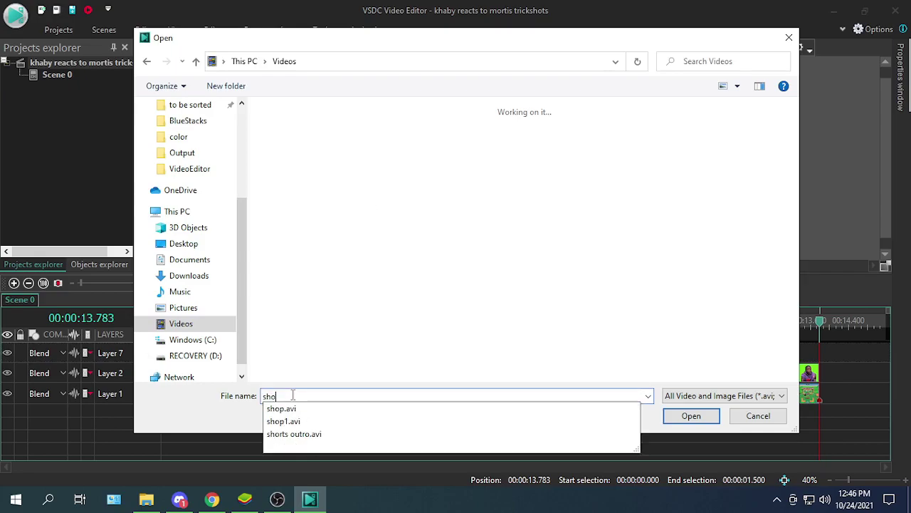
pyautogui.write('rt')
pyautogui.click(694, 417)
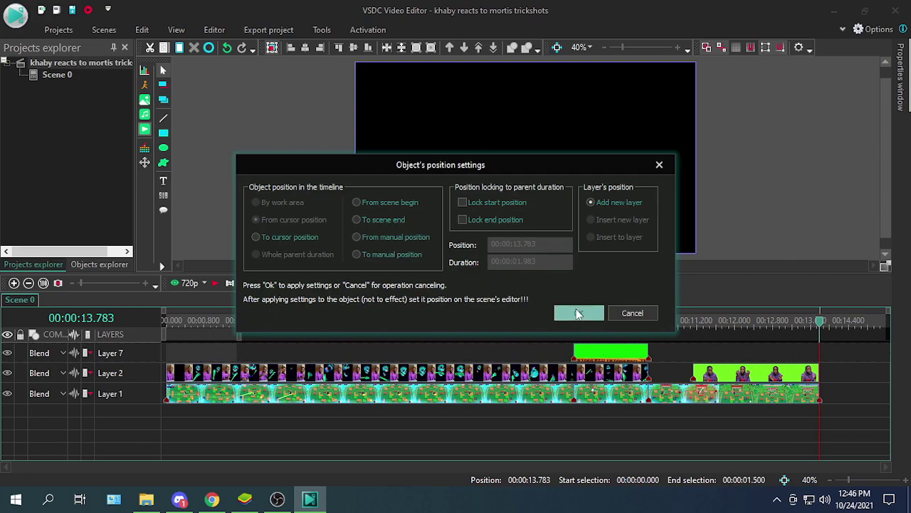
pyautogui.click(578, 314)
# Step: Move the outro clip down to Layer 1, directly after the last gameplay clip, and save the project
pyautogui.moveTo(785, 353); pyautogui.dragTo(768, 395)
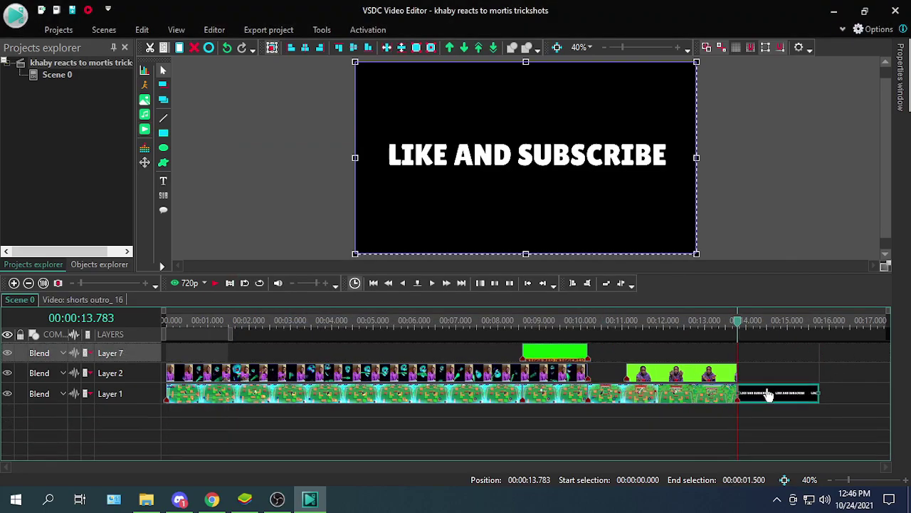
pyautogui.click(714, 437)
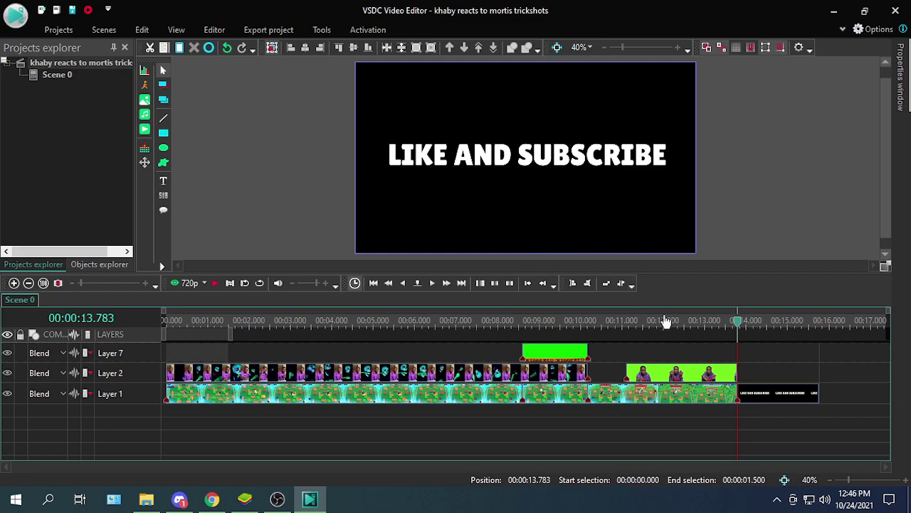
pyautogui.click(636, 324)
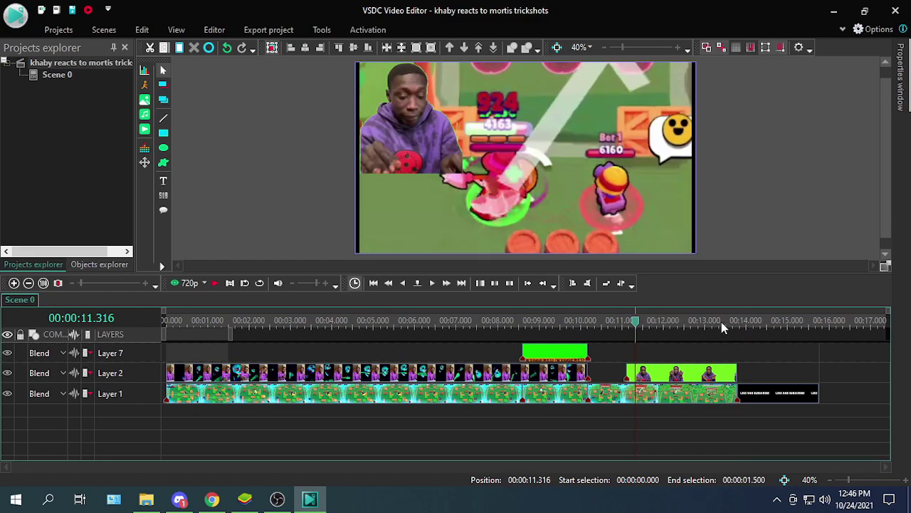
pyautogui.click(754, 324)
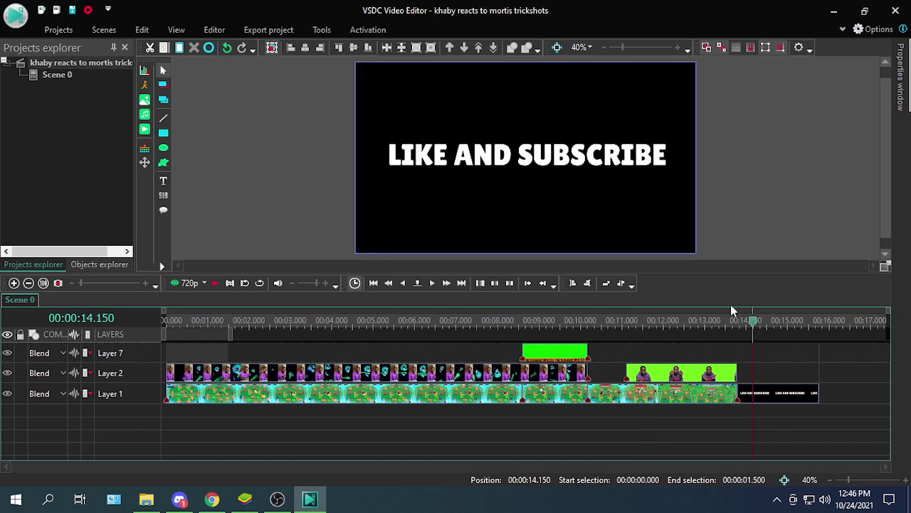
pyautogui.hotkey('ctrl', 's')
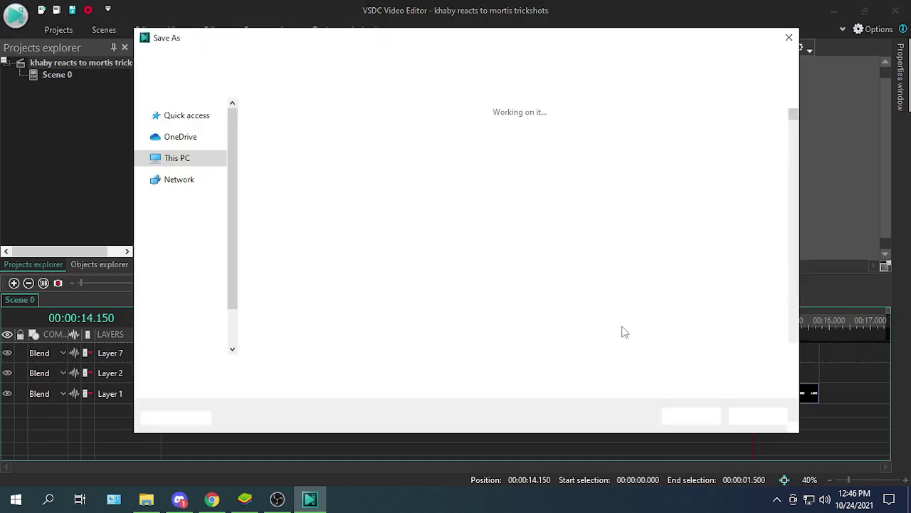
pyautogui.press('Return')
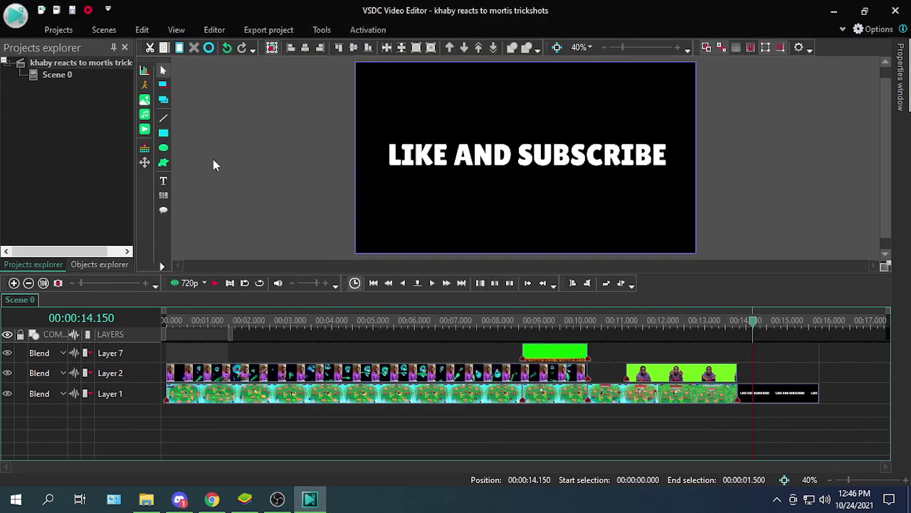
# Step: Export the project with the H.264 / AVC Ultra Quality profile without premium features and return to the scene editor
pyautogui.click(269, 29)
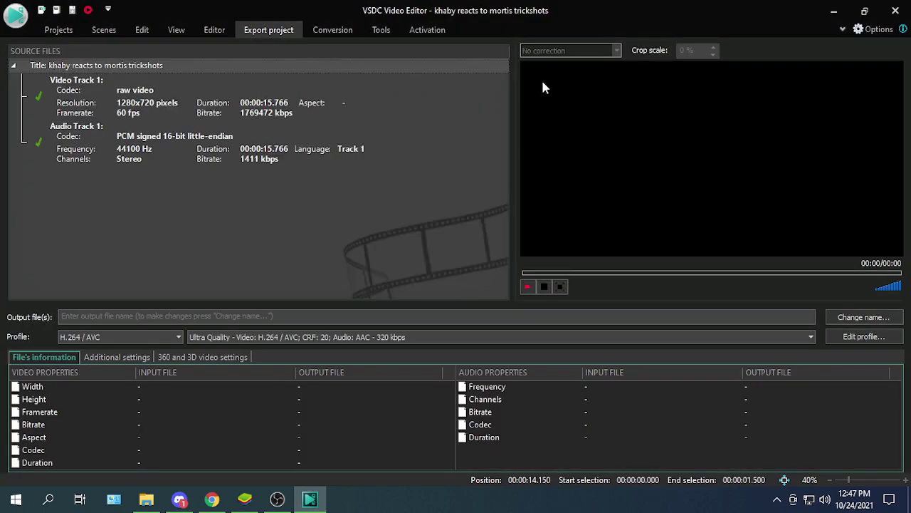
pyautogui.click(542, 80)
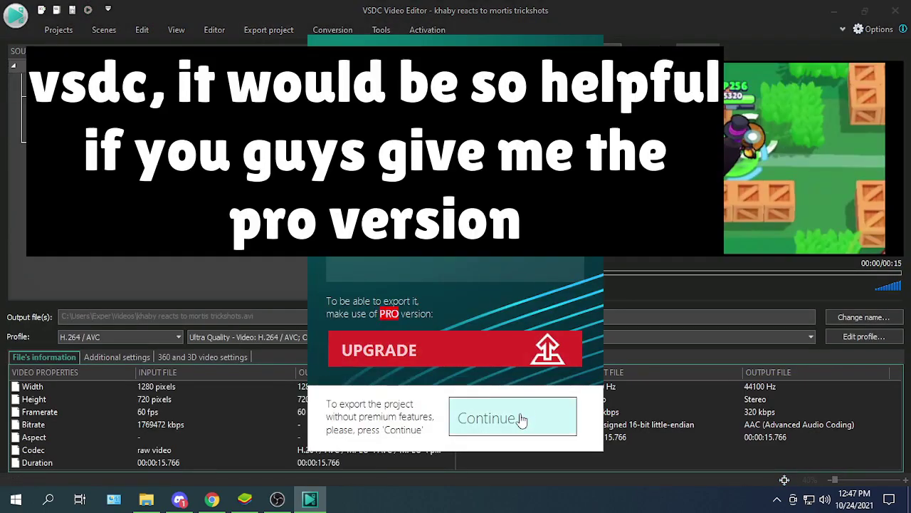
pyautogui.click(523, 418)
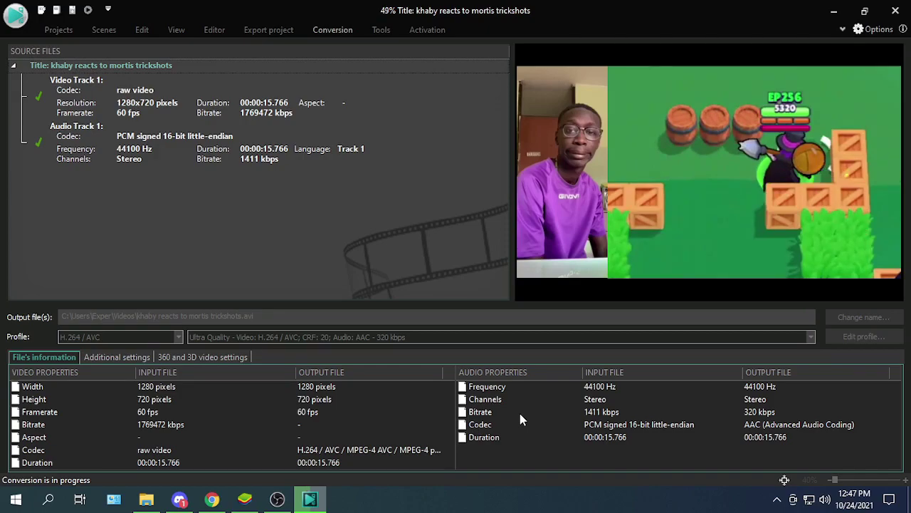
pyautogui.click(146, 499)
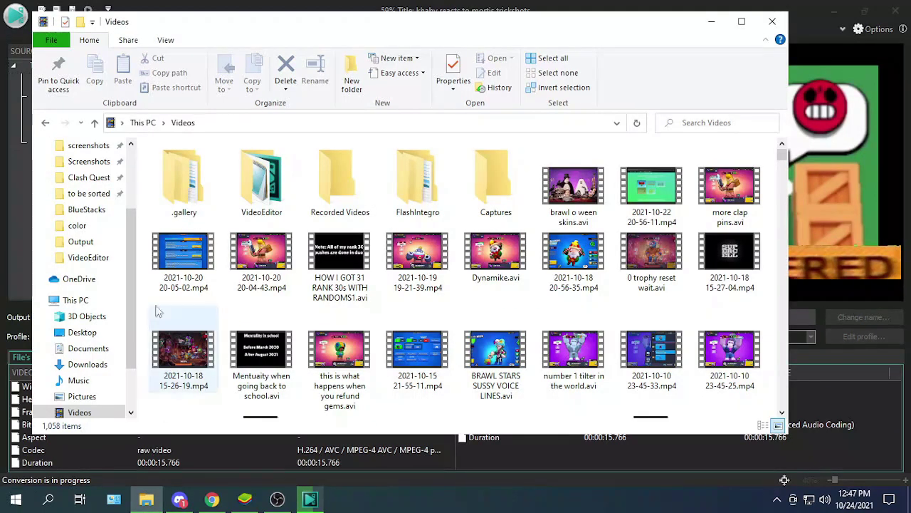
pyautogui.click(637, 122)
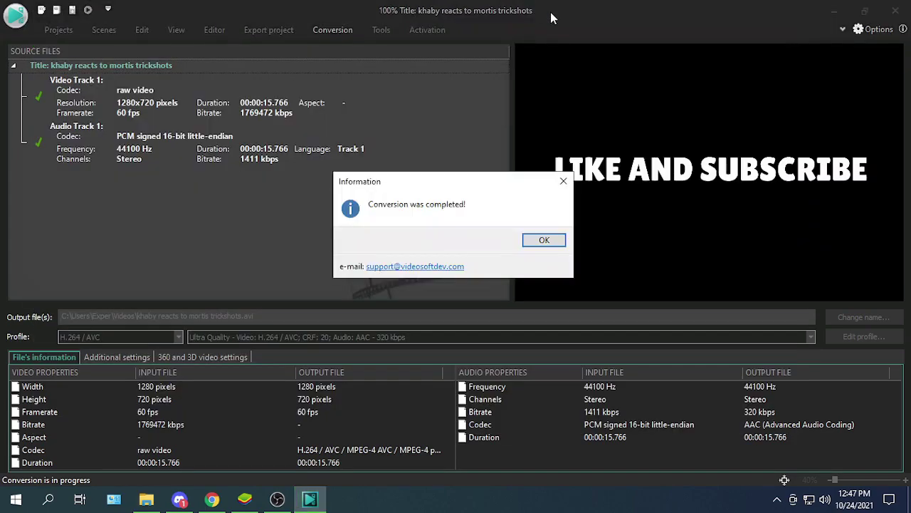
pyautogui.click(561, 240)
pyautogui.click(201, 28)
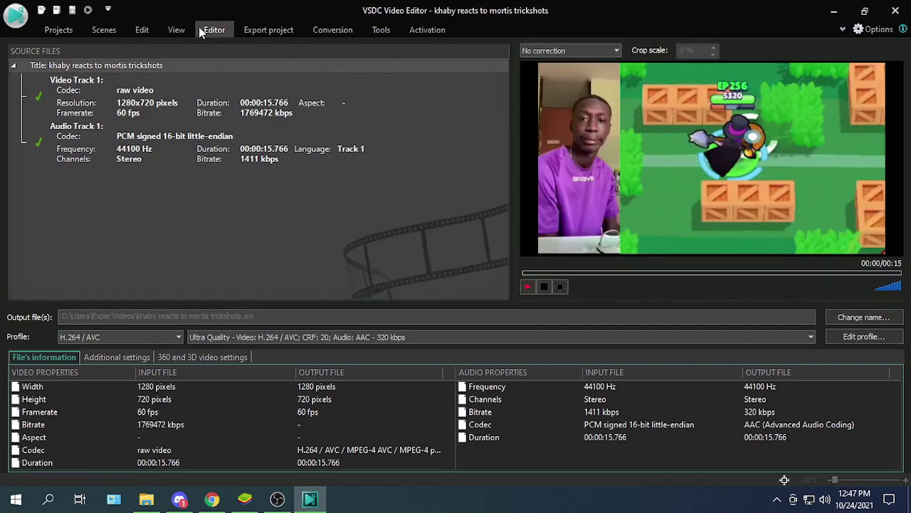
# Step: Play the exported khaby reacts to mortis trickshots.avi from the Videos folder full screen, and close the player and the folder
pyautogui.click(146, 498)
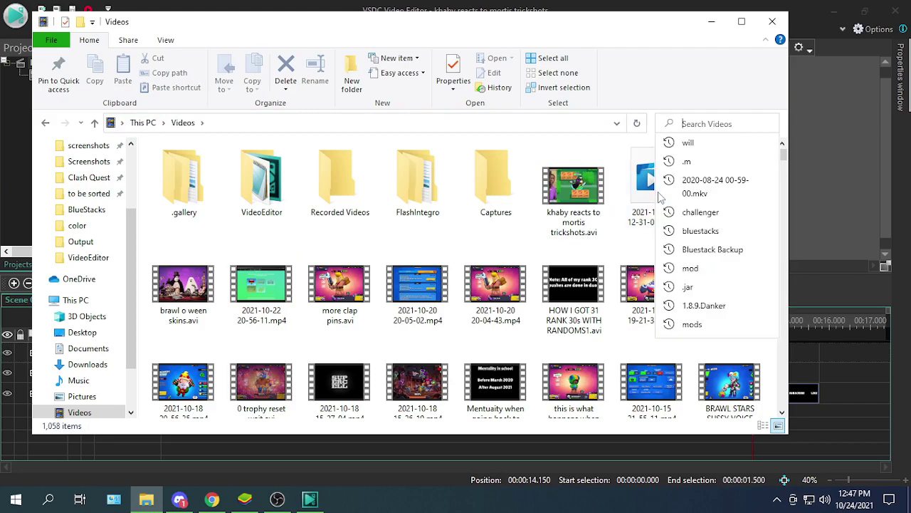
pyautogui.click(589, 183)
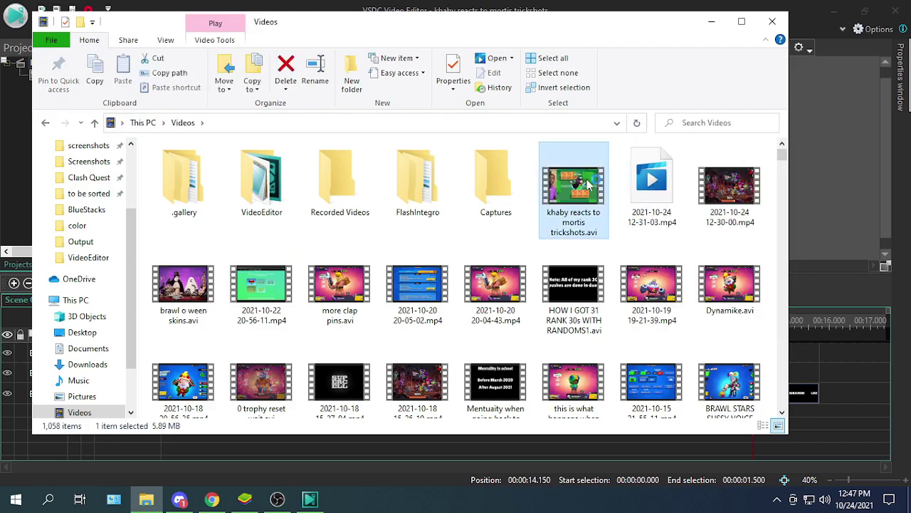
pyautogui.doubleClick(588, 183)
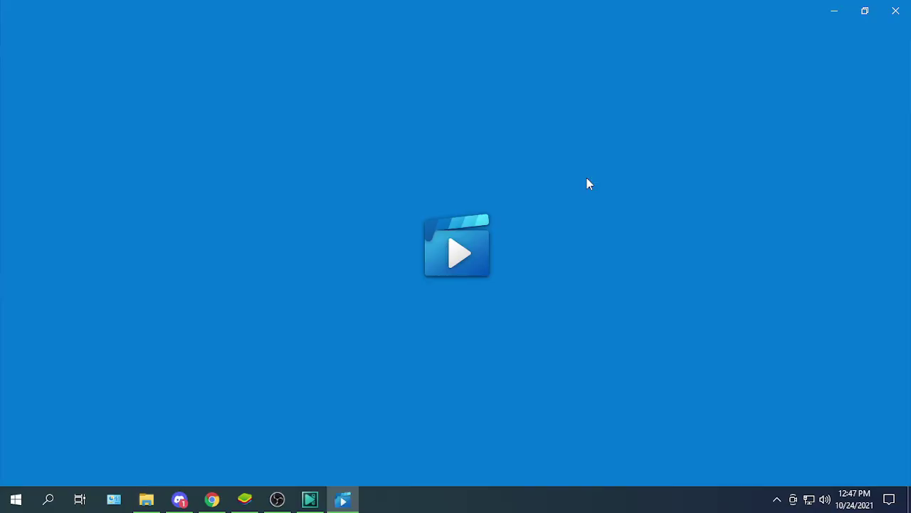
pyautogui.click(866, 11)
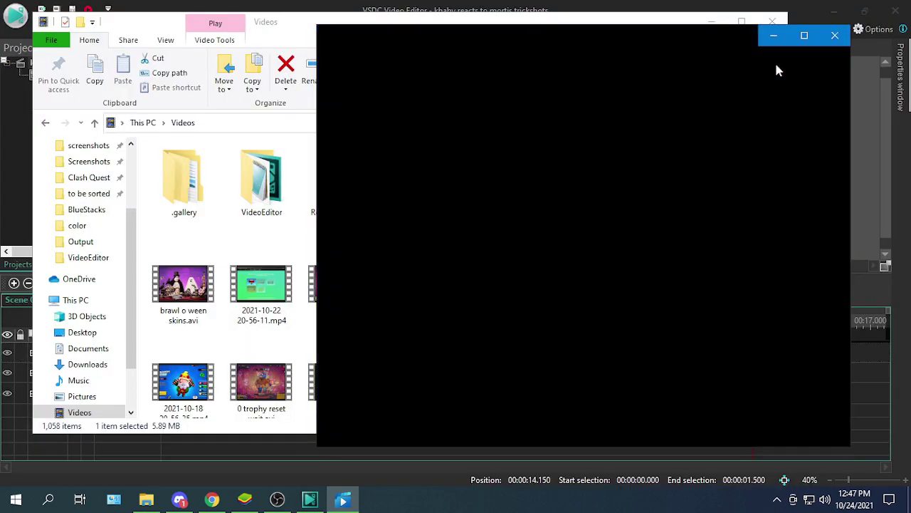
pyautogui.doubleClick(605, 207)
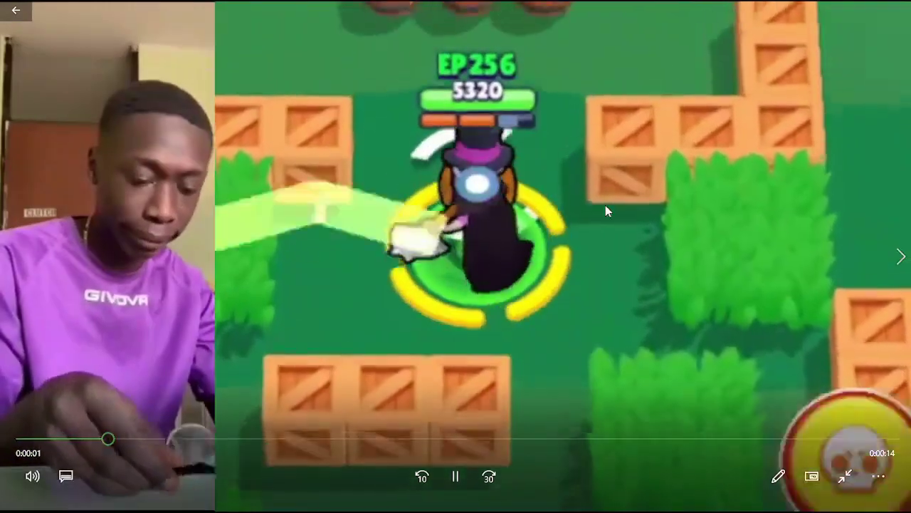
pyautogui.click(865, 11)
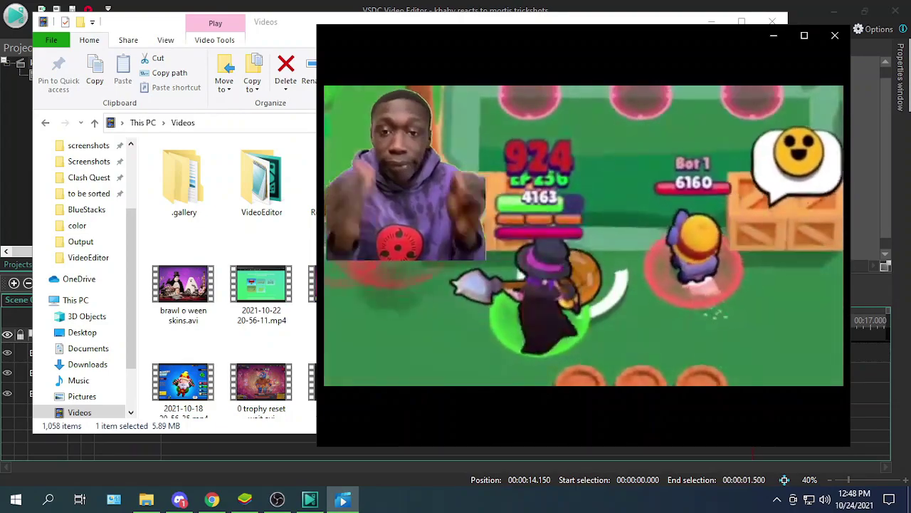
pyautogui.moveTo(609, 225)
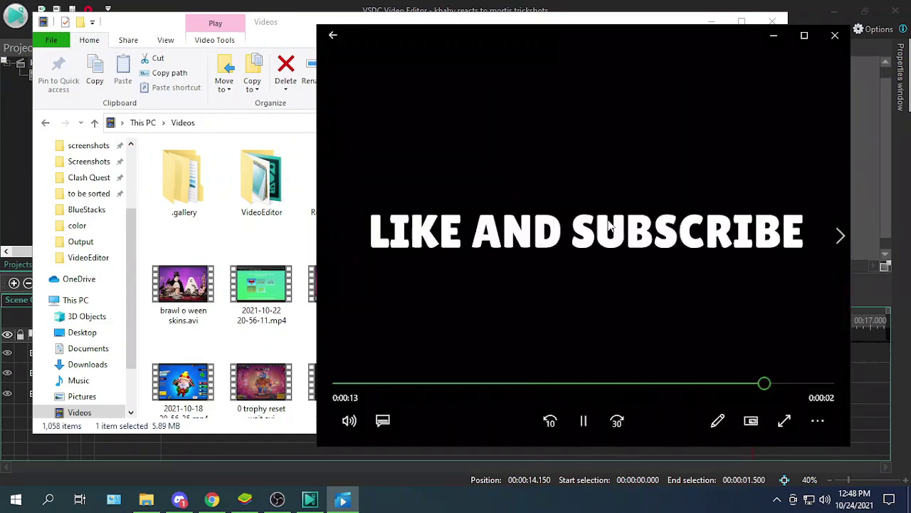
pyautogui.click(824, 36)
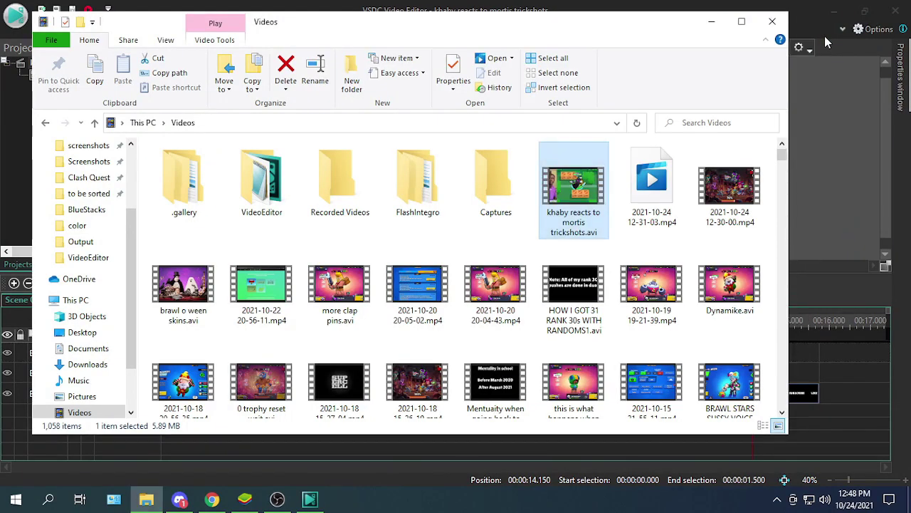
pyautogui.click(771, 21)
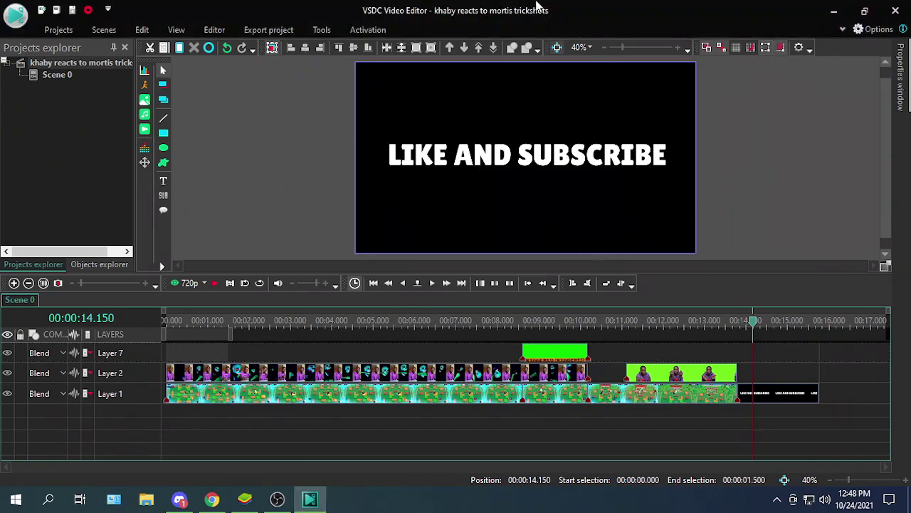